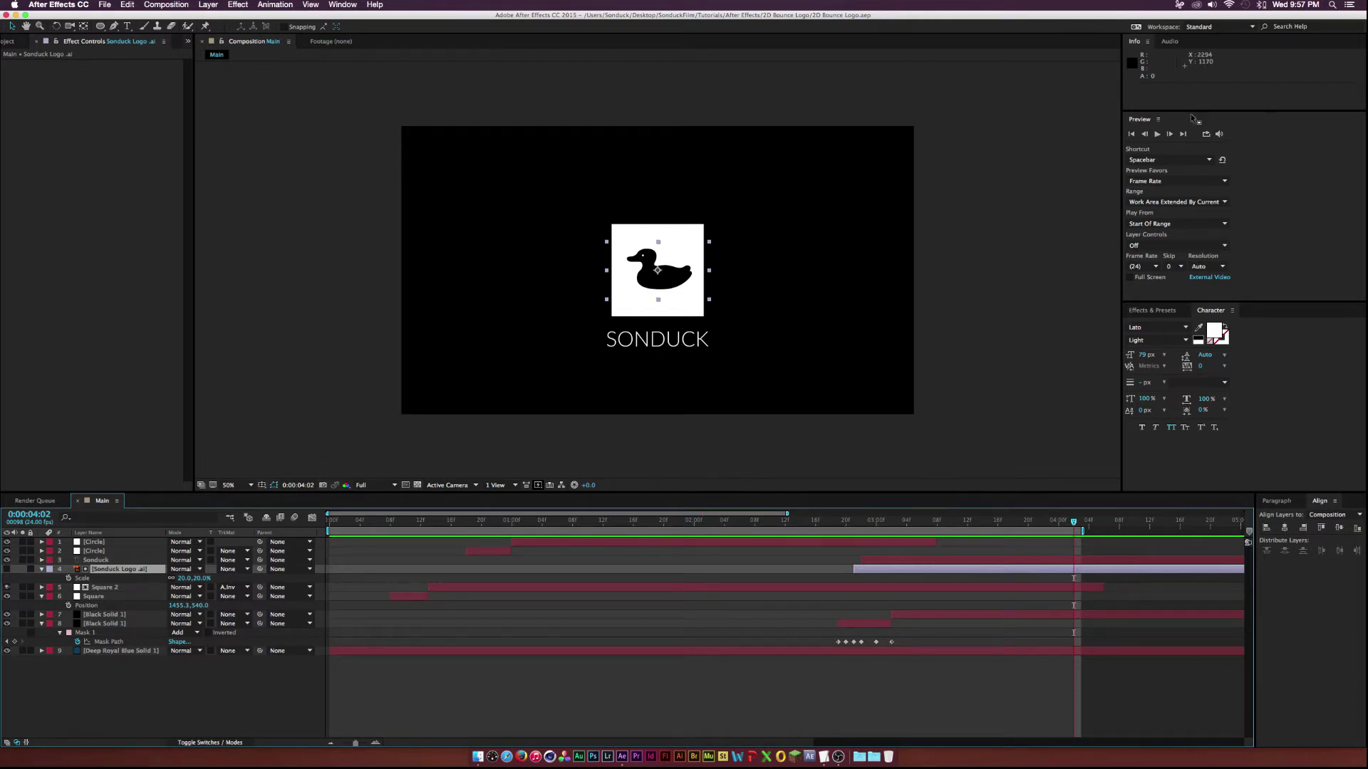
Step: RAM-preview the finished Main composition, with shapes bouncing into the SONDUCK duck logo
{"action": "left_click", "coordinate": [1158, 134]}
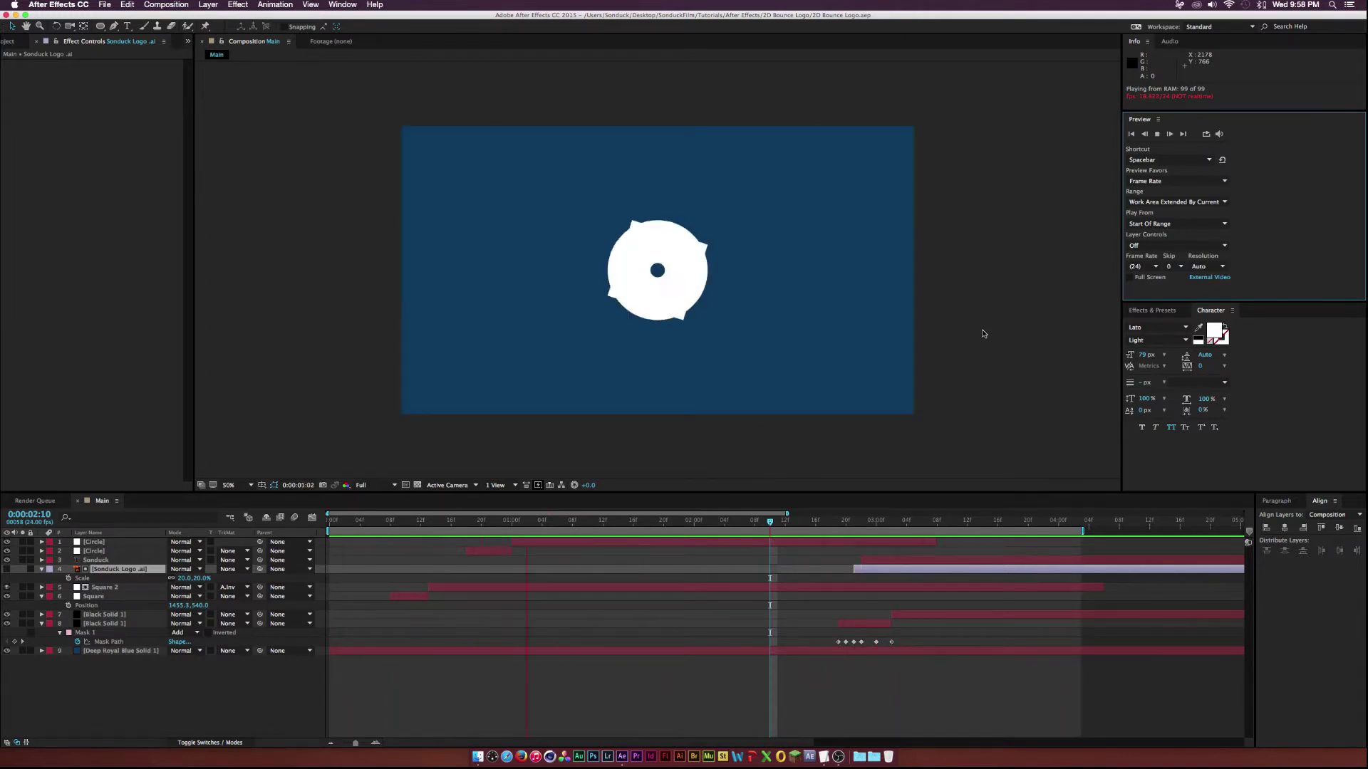
Step: Stop the preview and create a 1920×1080, 24 fps composition named 'Main TUT'
{"action": "left_click", "coordinate": [15, 41]}
{"action": "left_click", "coordinate": [166, 4]}
{"action": "left_click", "coordinate": [178, 16]}
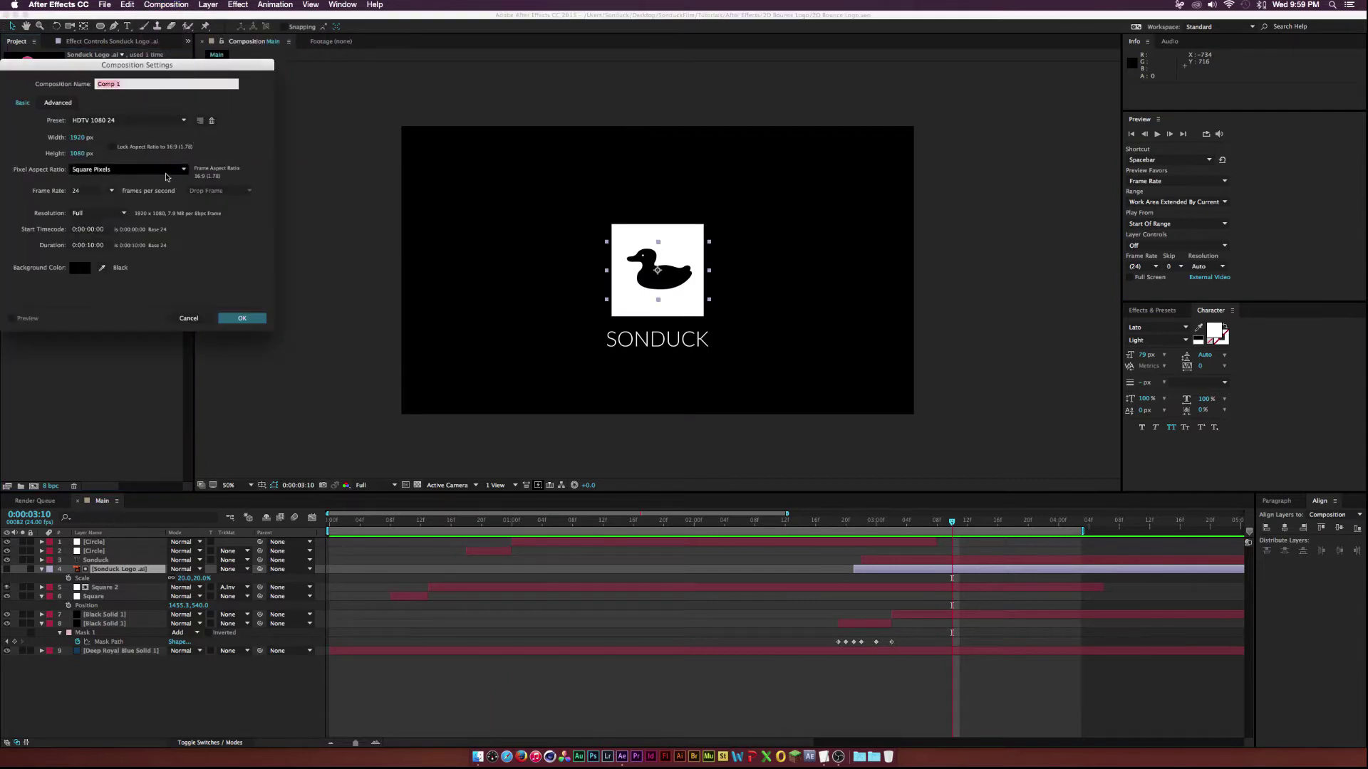
{"action": "type", "text": "Main TUT"}
{"action": "left_click", "coordinate": [233, 322]}
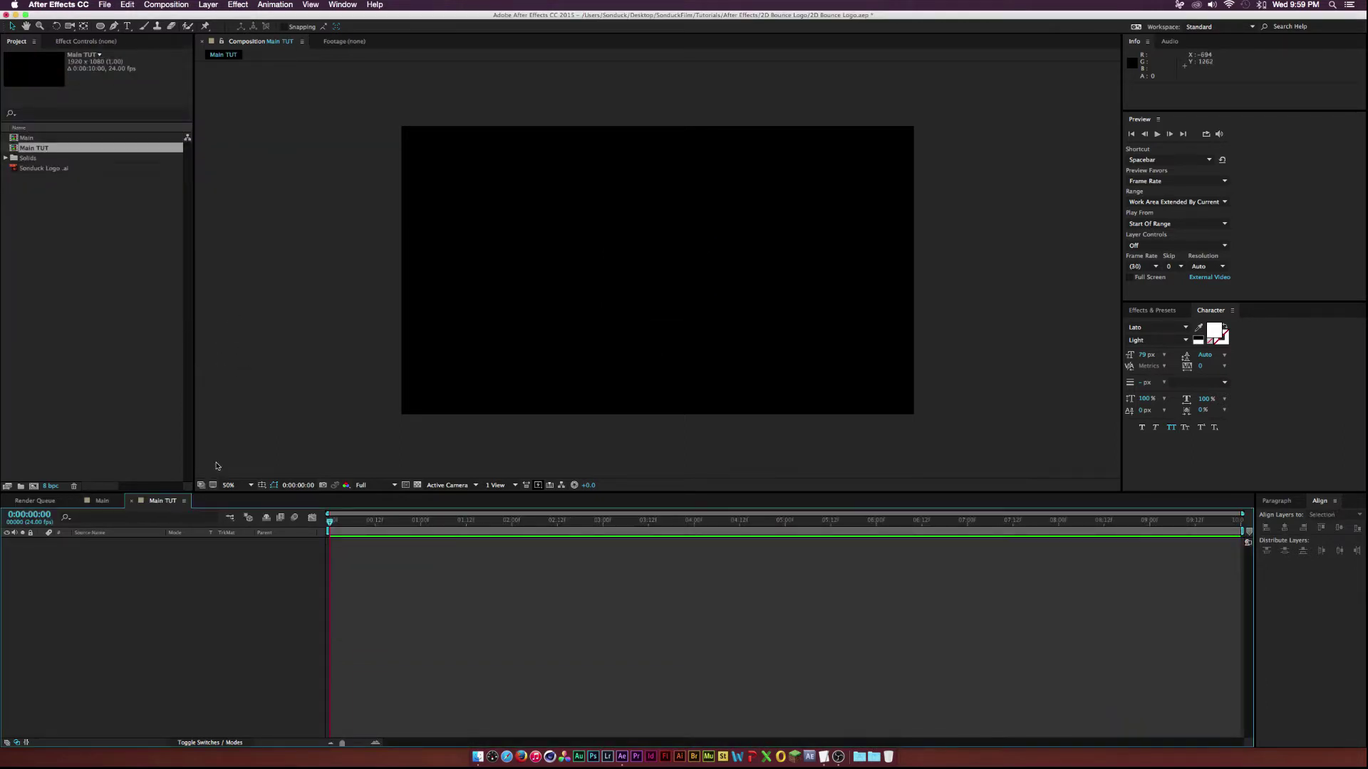
Step: Create a full-frame dark blue solid and name it 'Background'
{"action": "left_click", "coordinate": [208, 4]}
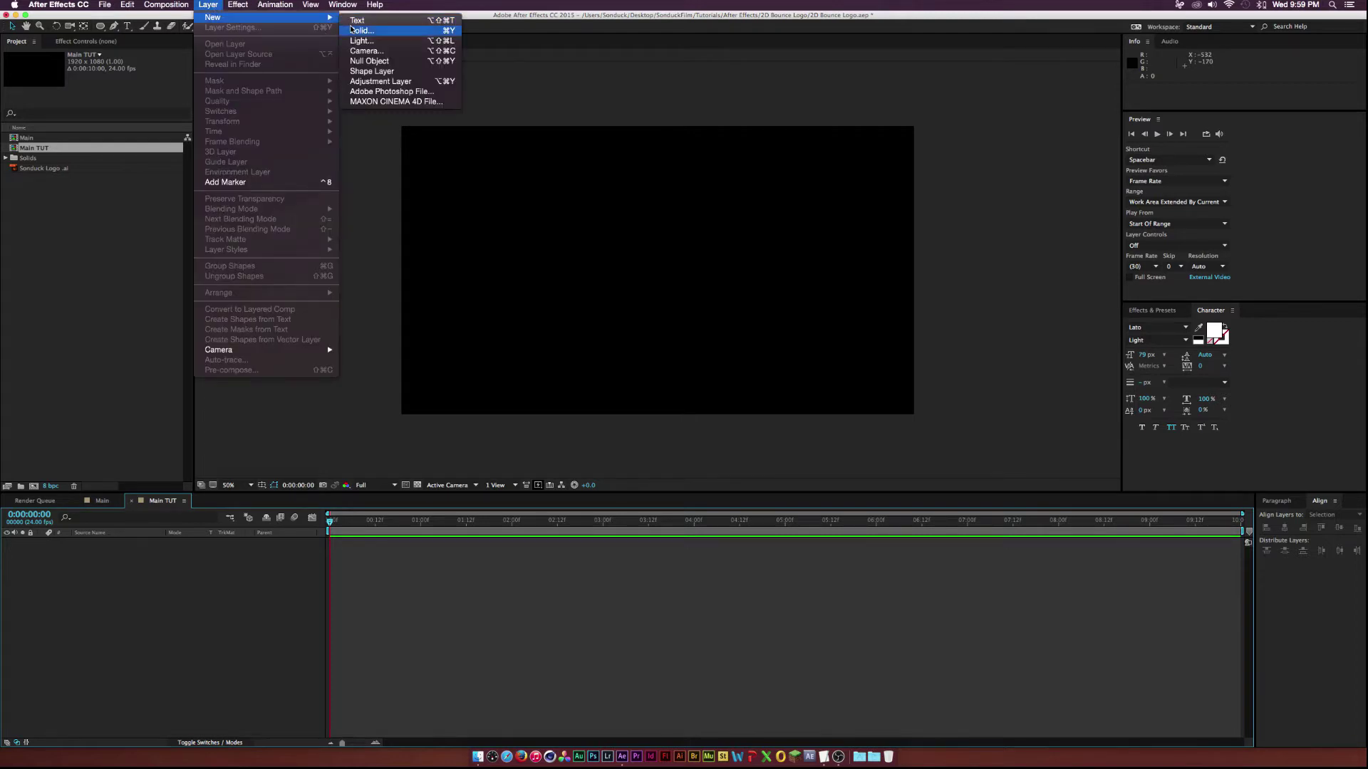
{"action": "left_click", "coordinate": [360, 28]}
{"action": "left_click", "coordinate": [118, 241]}
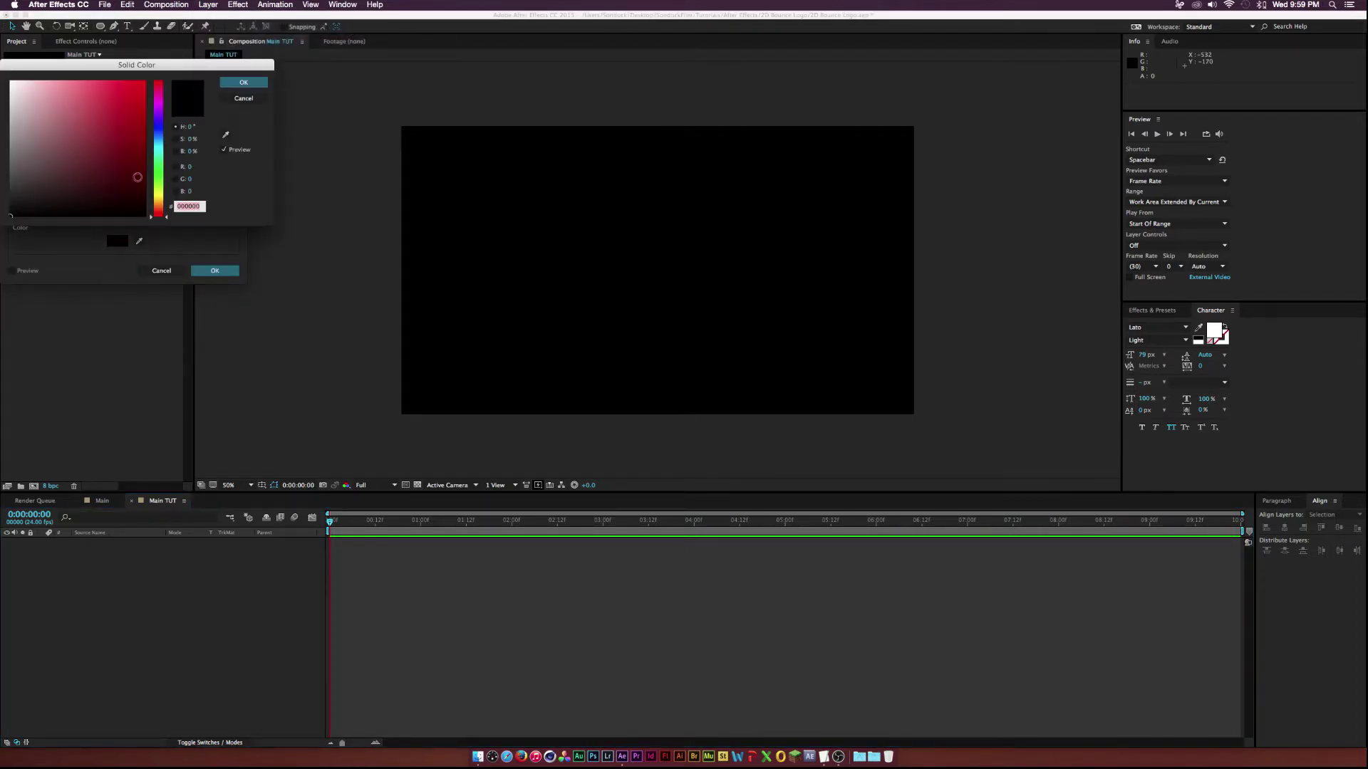
{"action": "left_click", "coordinate": [157, 130]}
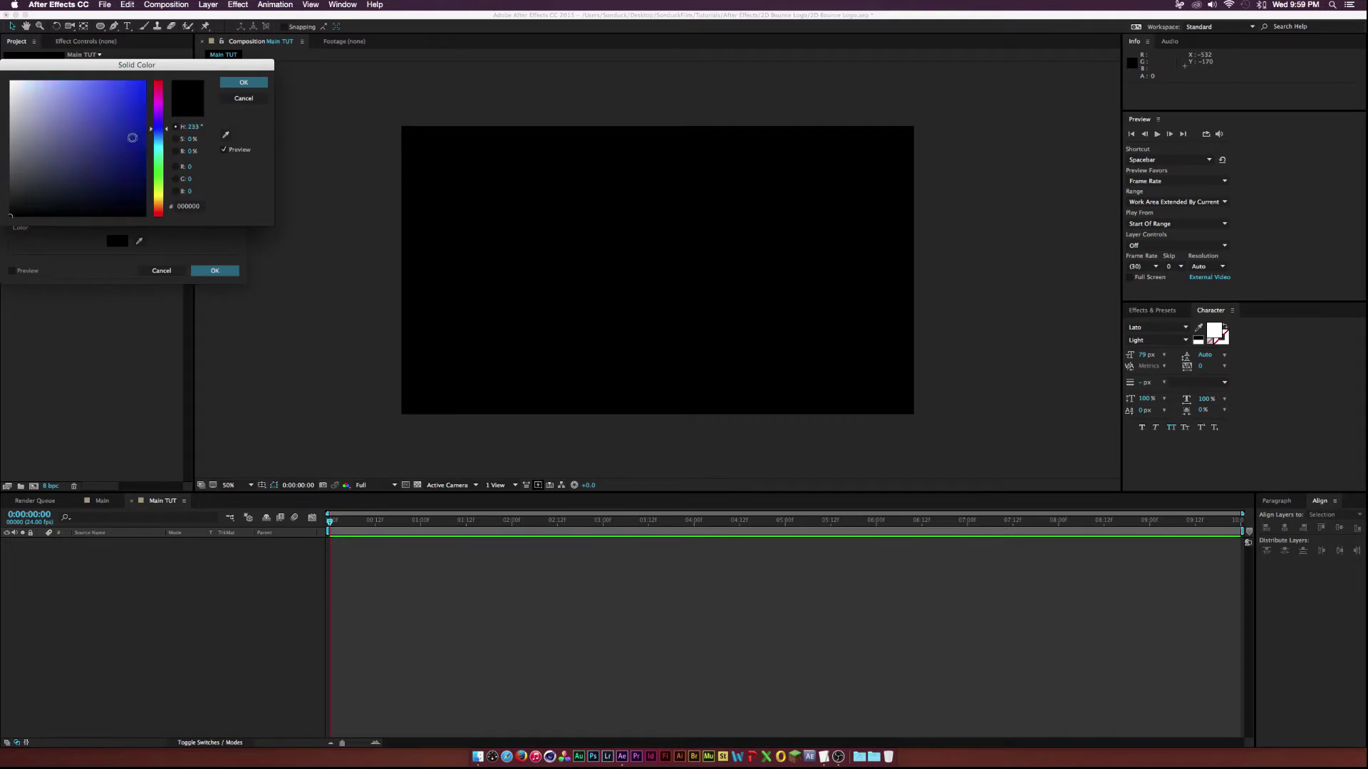
{"action": "left_click", "coordinate": [159, 140]}
{"action": "left_click", "coordinate": [136, 148]}
{"action": "left_click", "coordinate": [244, 82]}
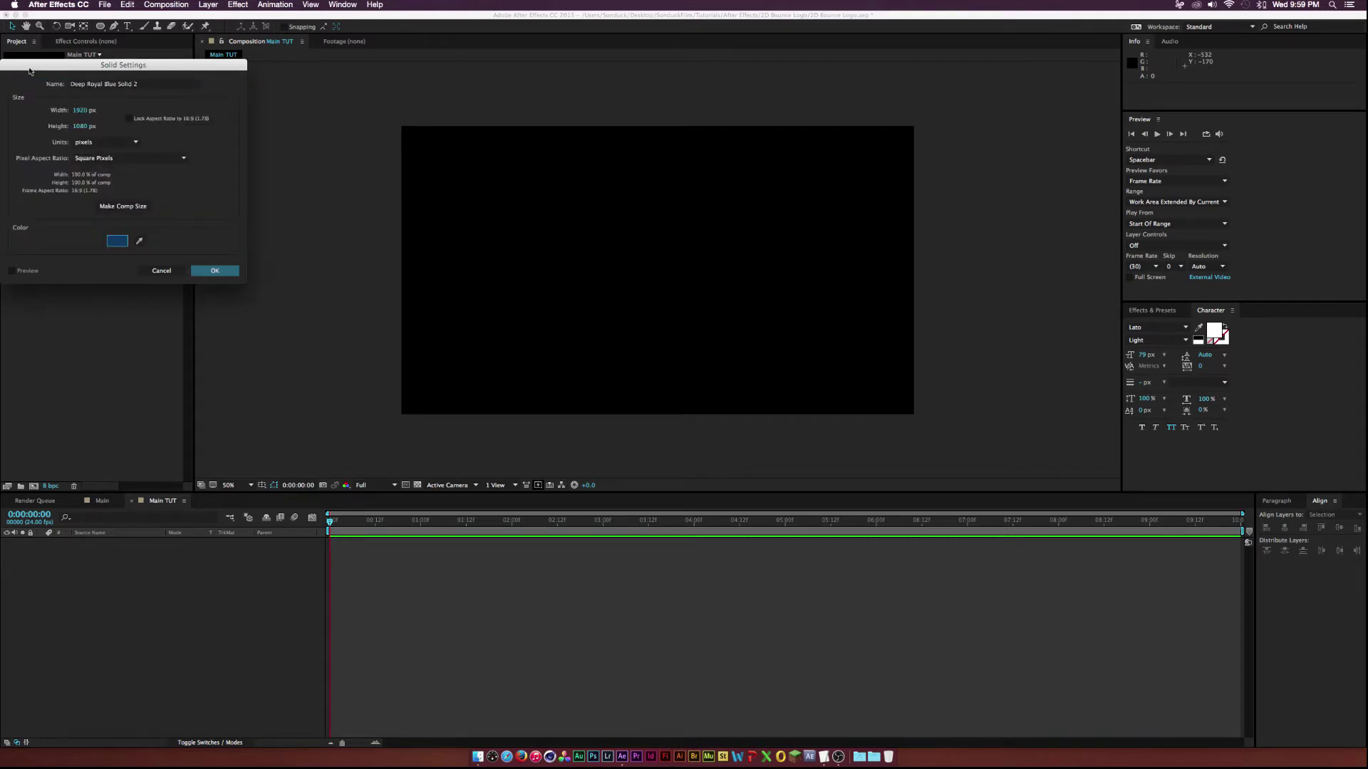
{"action": "left_click", "coordinate": [102, 89]}
{"action": "type", "text": "Background"}
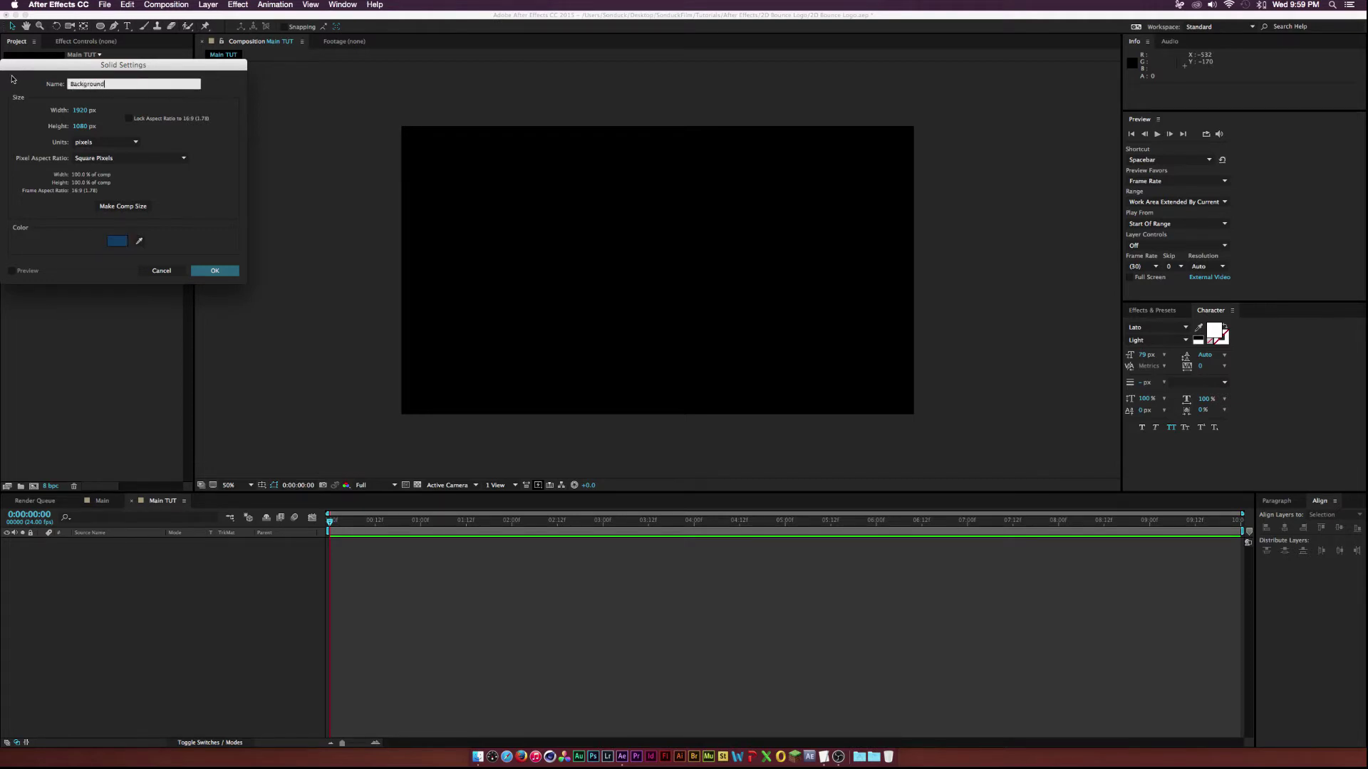
{"action": "key", "text": "Return"}
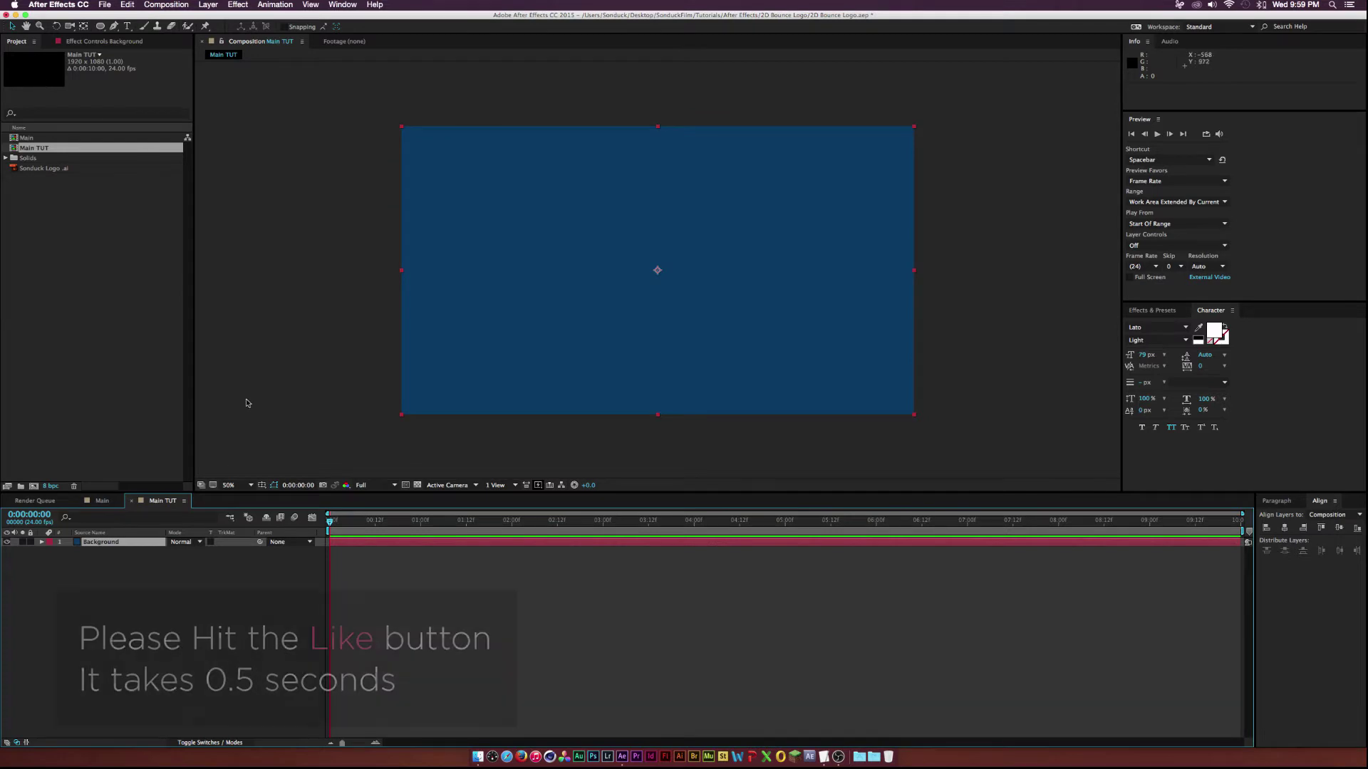
Step: Create a new 1080-pixel-wide solid named 'Square'
{"action": "left_click", "coordinate": [223, 464]}
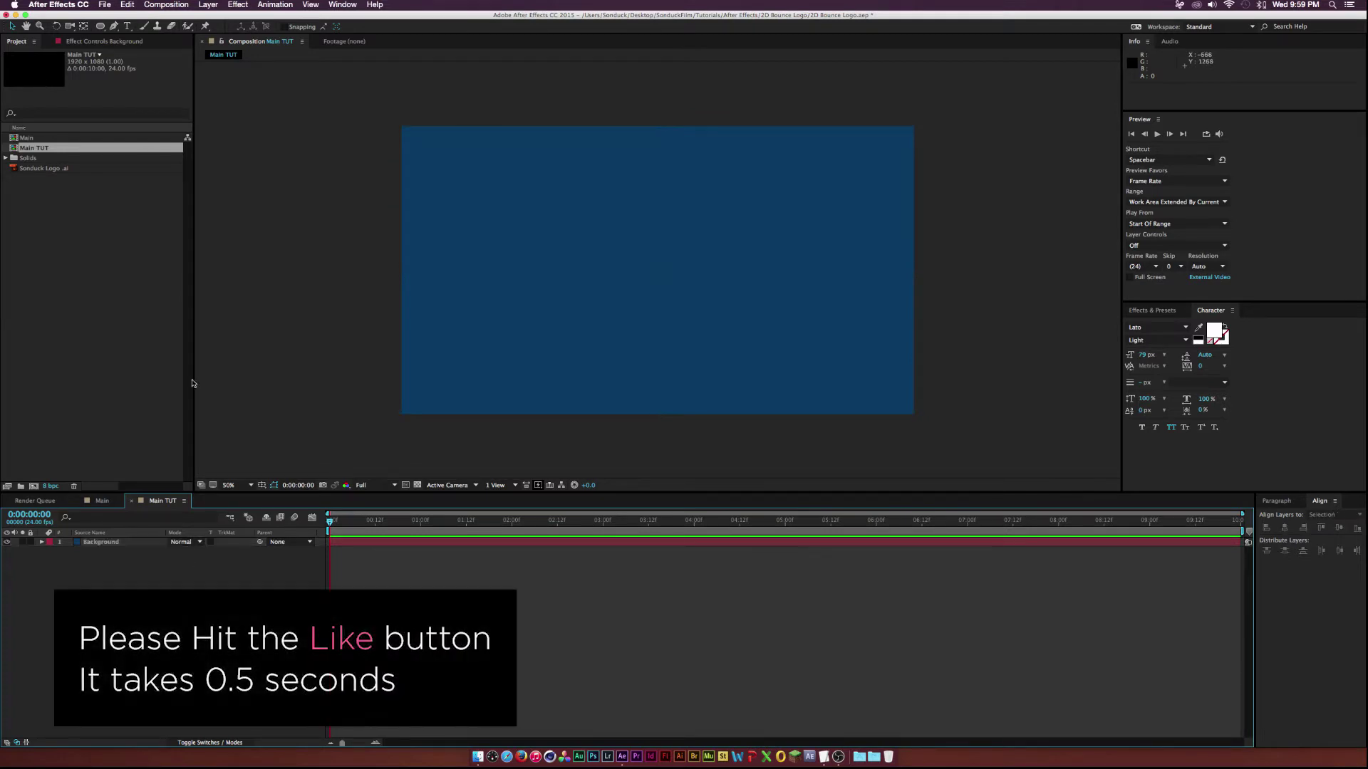
{"action": "key", "text": "super+y"}
{"action": "left_click", "coordinate": [84, 109]}
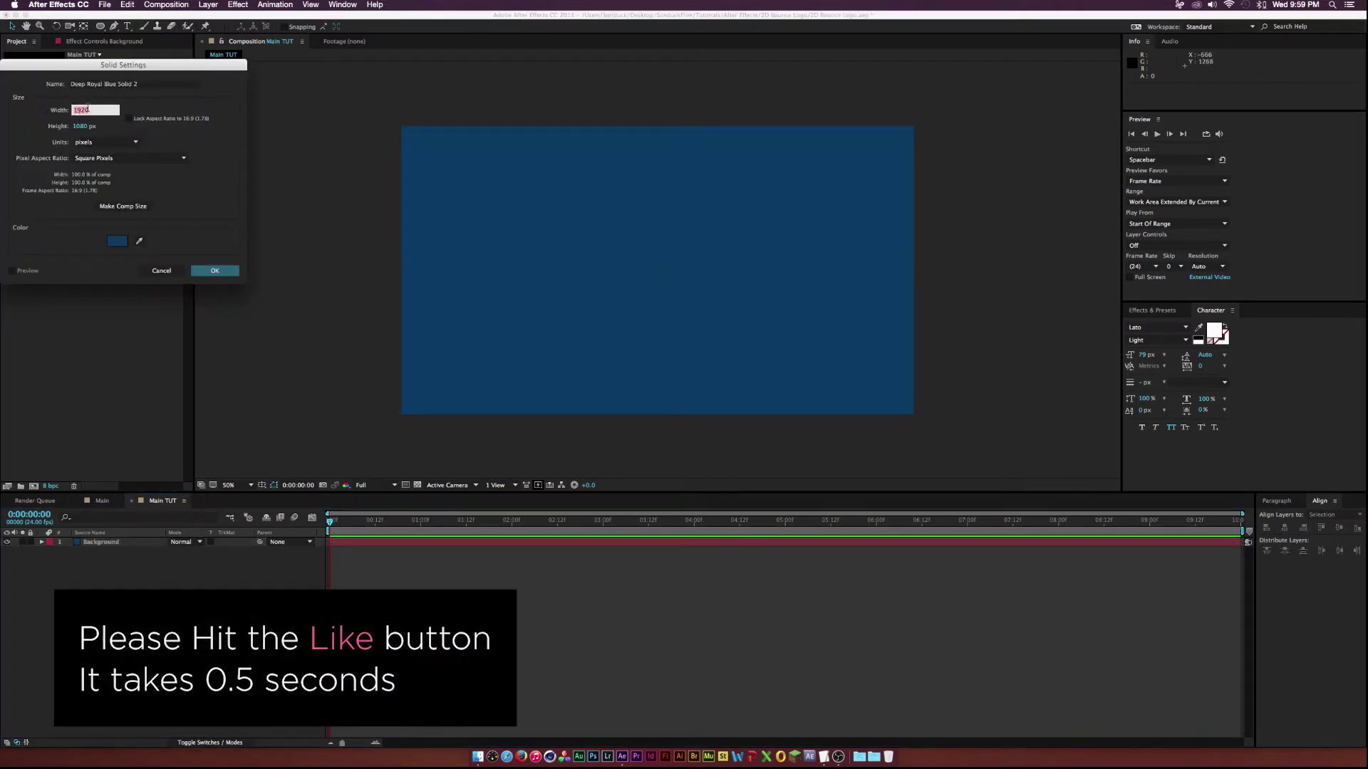
{"action": "type", "text": "1080"}
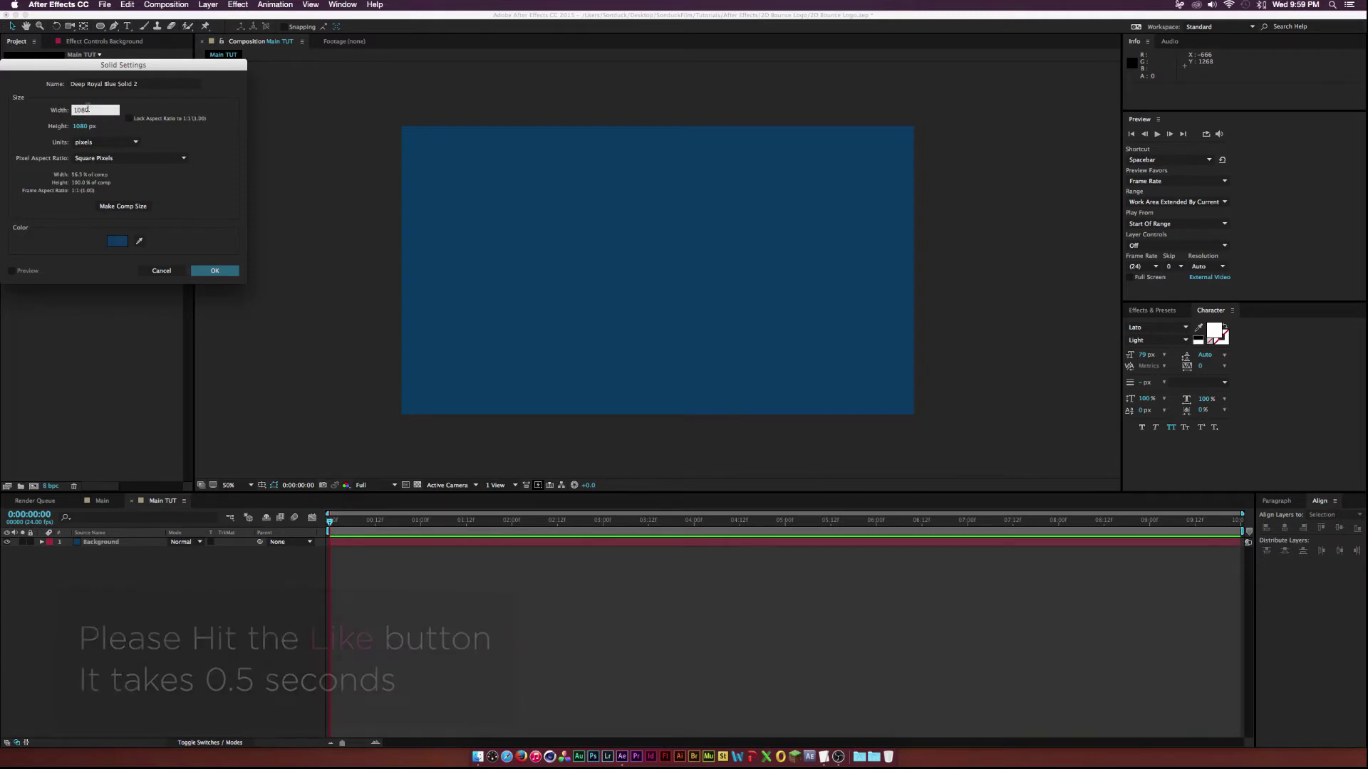
{"action": "left_click", "coordinate": [143, 84]}
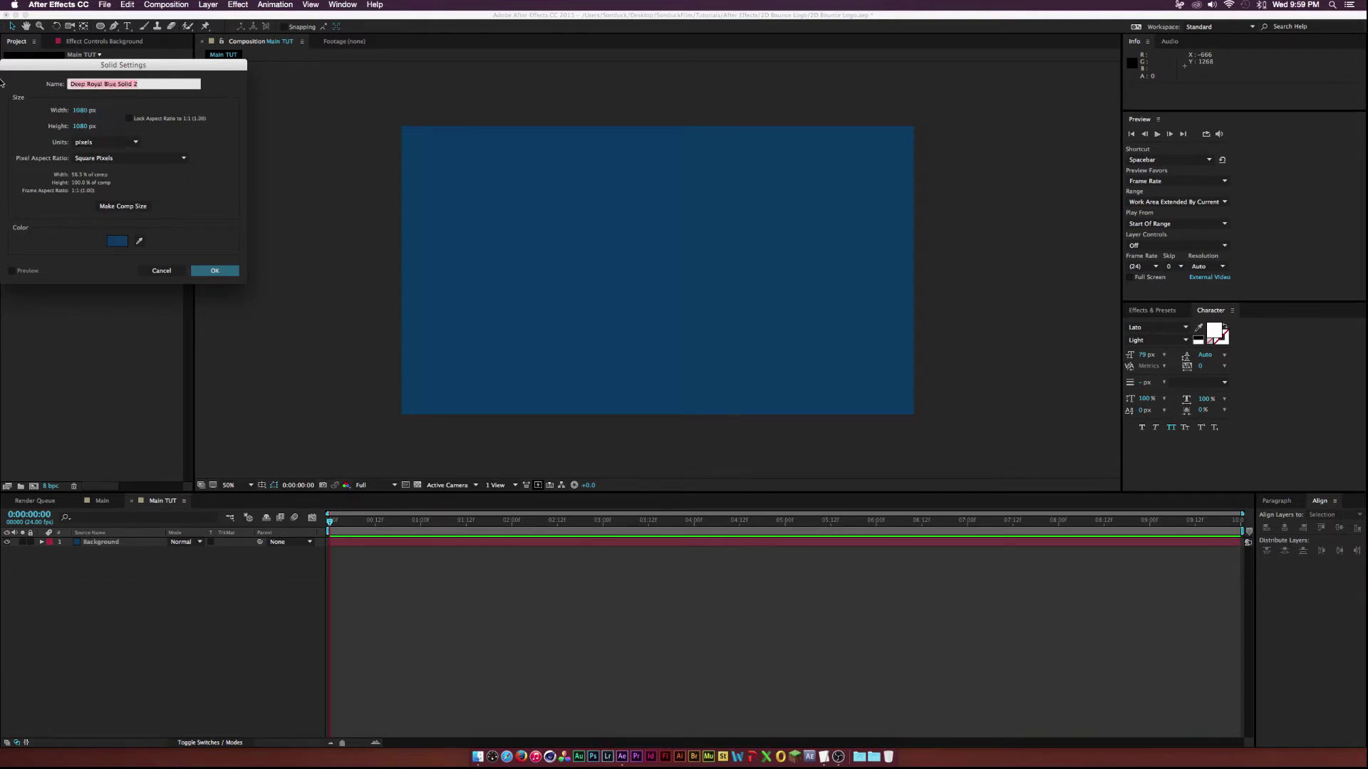
{"action": "type", "text": "Square"}
{"action": "key", "text": "Return"}
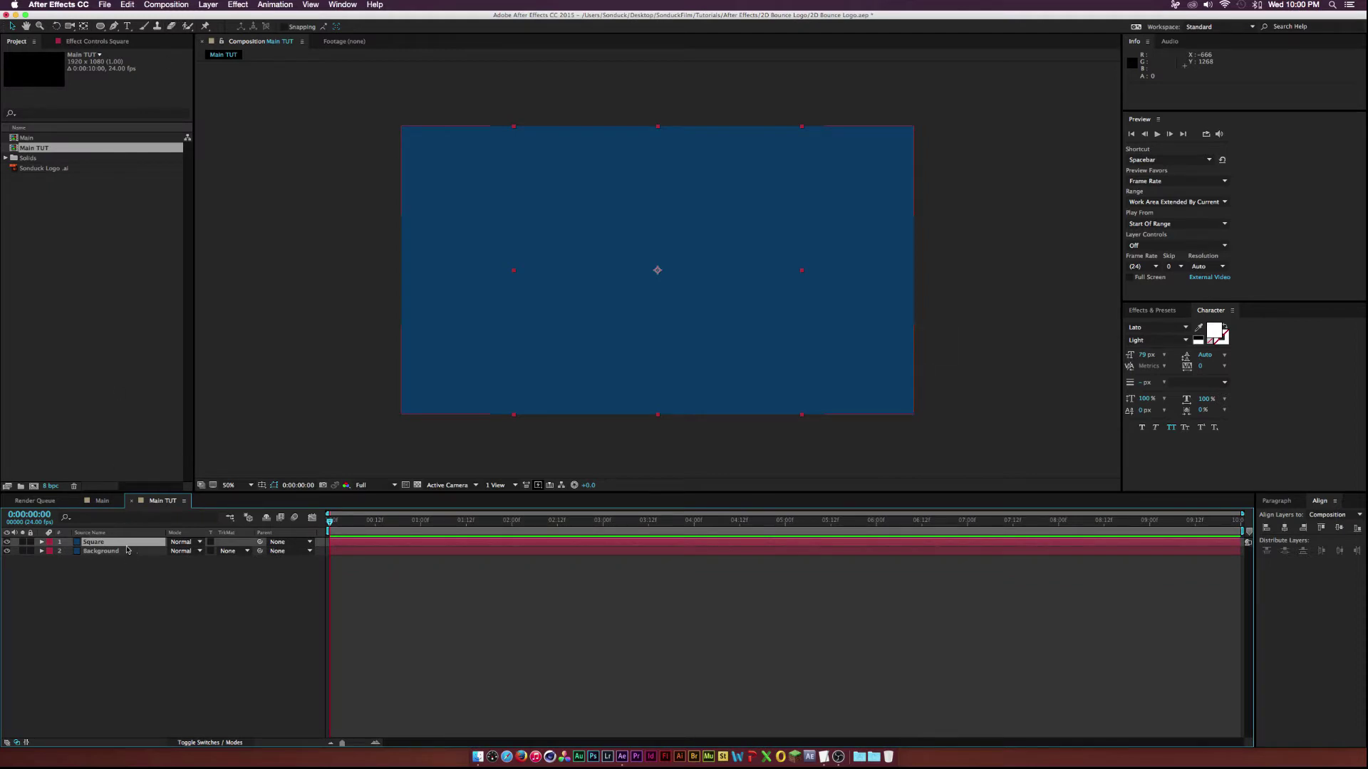
Step: Change the Square solid's colour to white in Solid Settings
{"action": "key", "text": "super+shift+y"}
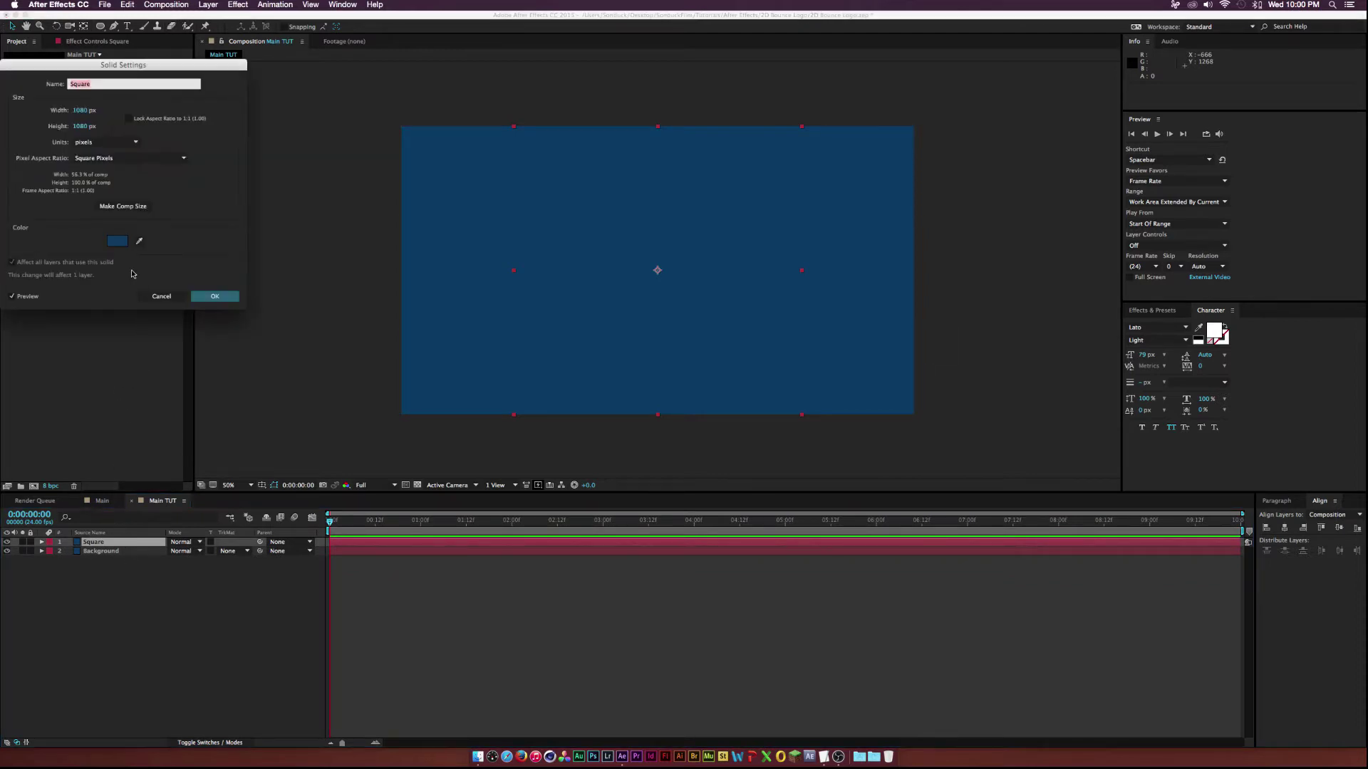
{"action": "left_click", "coordinate": [117, 240]}
{"action": "left_click", "coordinate": [14, 65]}
{"action": "left_click", "coordinate": [244, 84]}
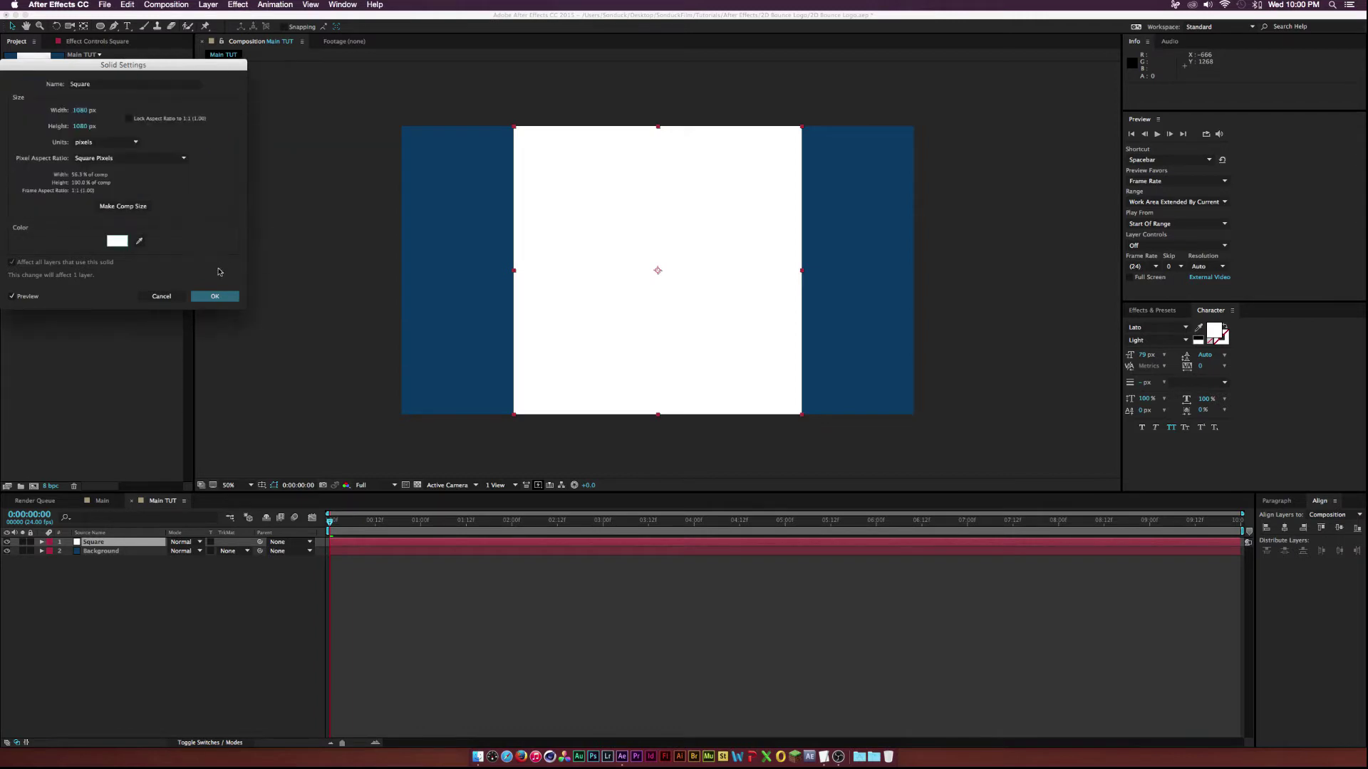
{"action": "left_click", "coordinate": [214, 296]}
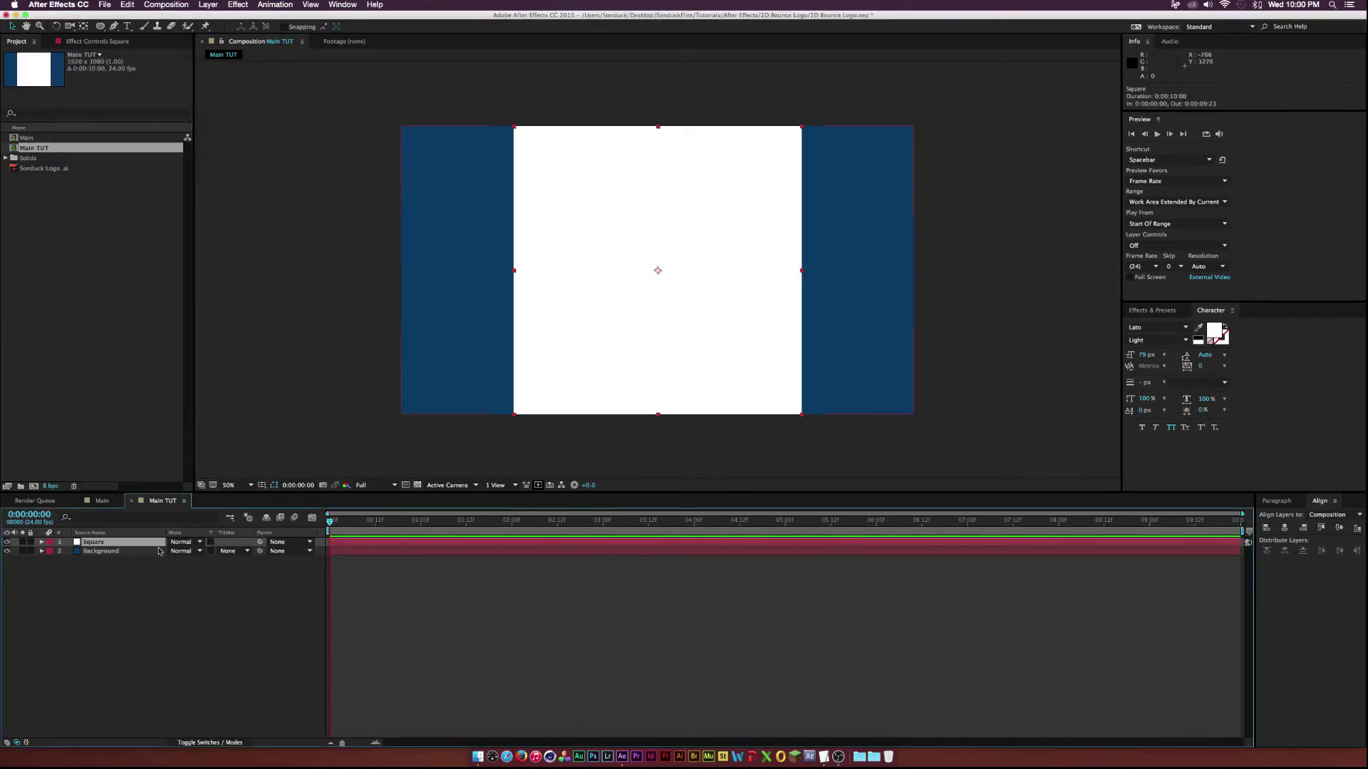
Step: Scale the Square layer down to 42%
{"action": "key", "text": "s"}
{"action": "left_click_drag", "start_coordinate": [185, 551], "coordinate": [144, 550]}
{"action": "left_click", "coordinate": [131, 626]}
{"action": "left_click", "coordinate": [129, 542]}
Step: Add a rectangle mask, duplicate it, set Mask 2 to Subtract and shrink its expansion to hollow the square
{"action": "left_click_drag", "start_coordinate": [101, 26], "coordinate": [130, 29]}
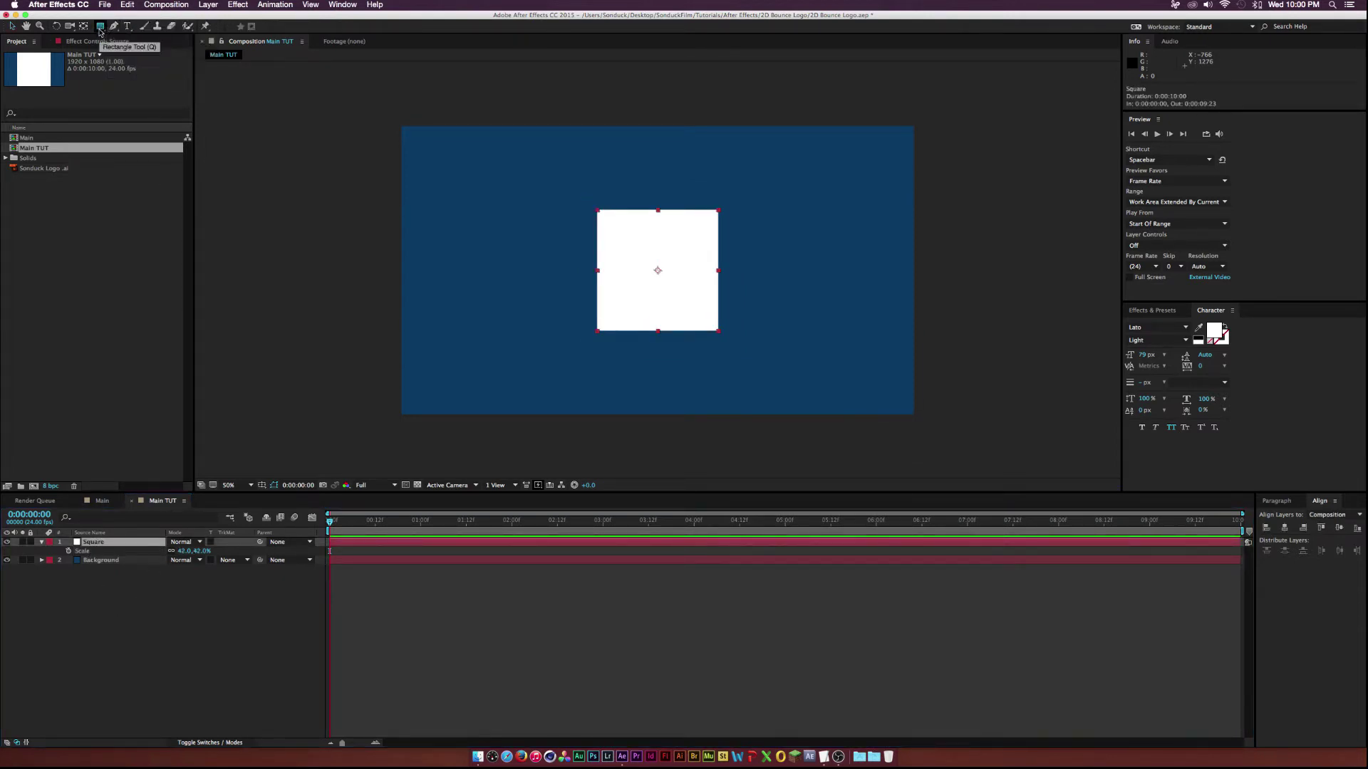
{"action": "double_click", "coordinate": [101, 26]}
{"action": "key", "text": "m"}
{"action": "key", "text": "m"}
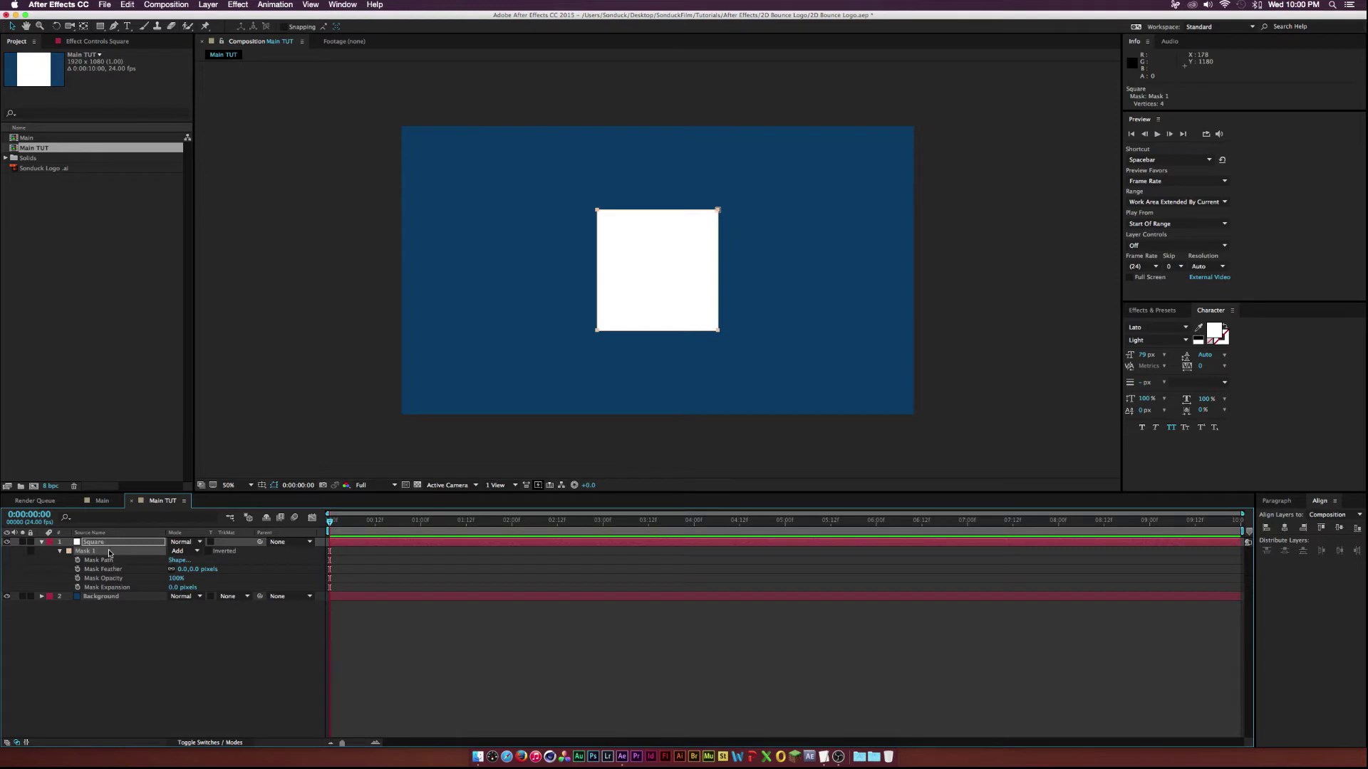
{"action": "key", "text": "super+d"}
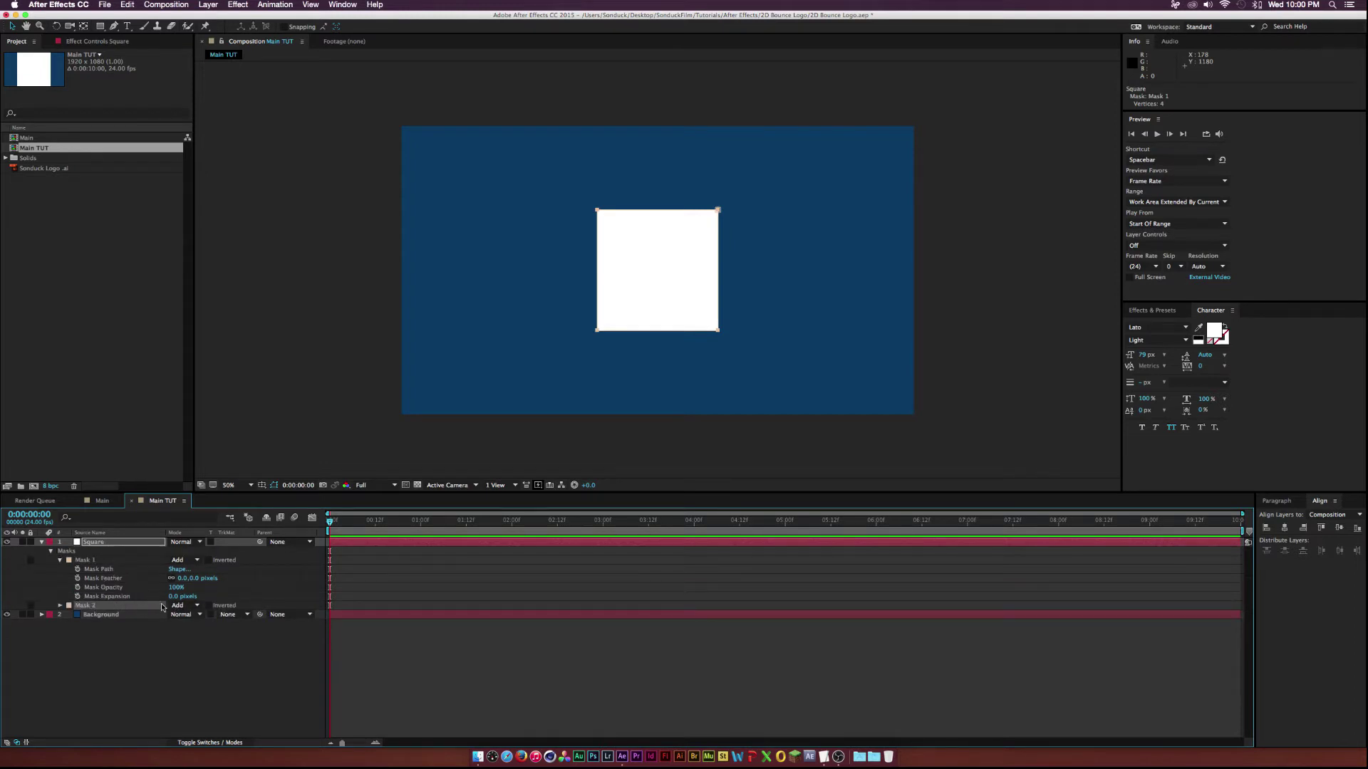
{"action": "left_click", "coordinate": [184, 606]}
{"action": "left_click", "coordinate": [189, 636]}
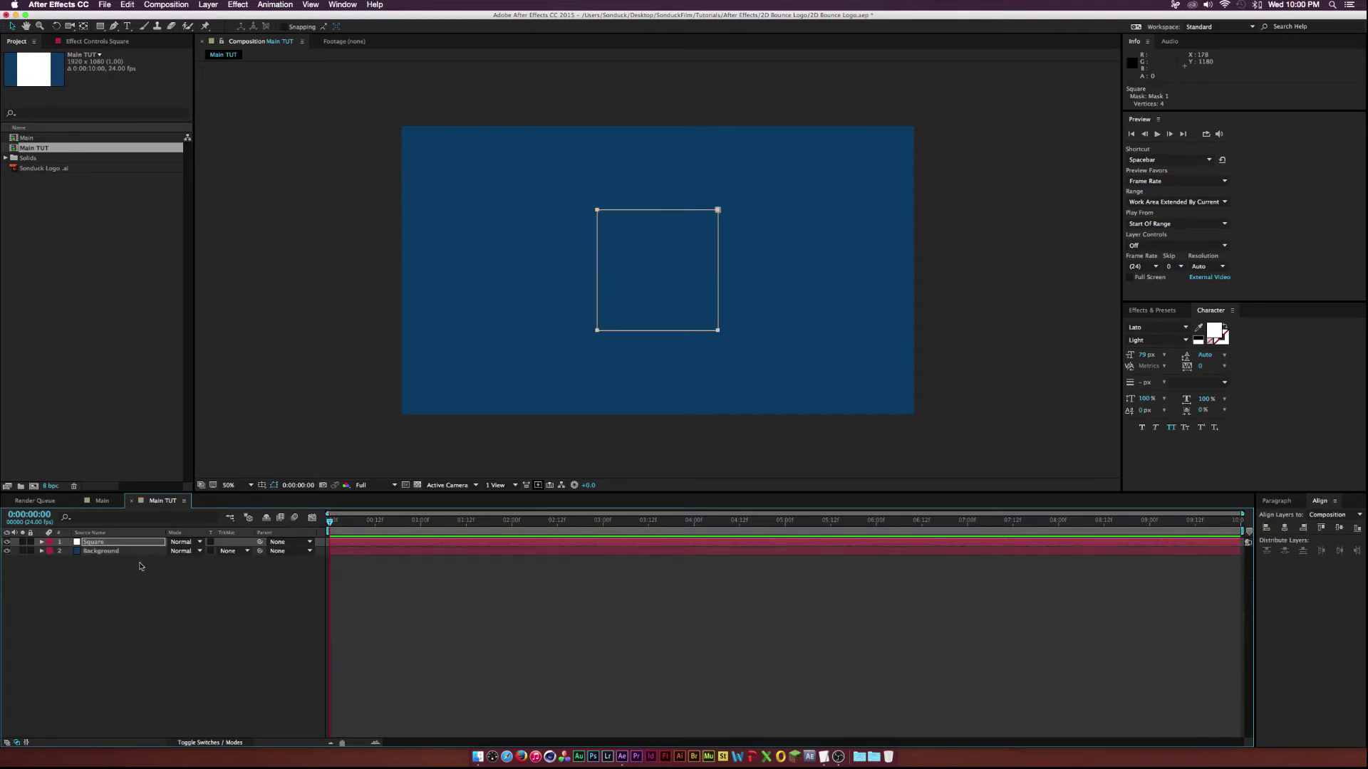
{"action": "key", "text": "m"}
{"action": "key", "text": "m"}
{"action": "key", "text": "super+z"}
{"action": "left_click_drag", "start_coordinate": [174, 633], "coordinate": [85, 634]}
Step: Duplicate the Square layer and move the copy to the right of centre
{"action": "key", "text": "m"}
{"action": "key", "text": "m"}
{"action": "key", "text": "="}
{"action": "left_click", "coordinate": [391, 522]}
{"action": "left_click", "coordinate": [125, 5]}
{"action": "left_click", "coordinate": [146, 142]}
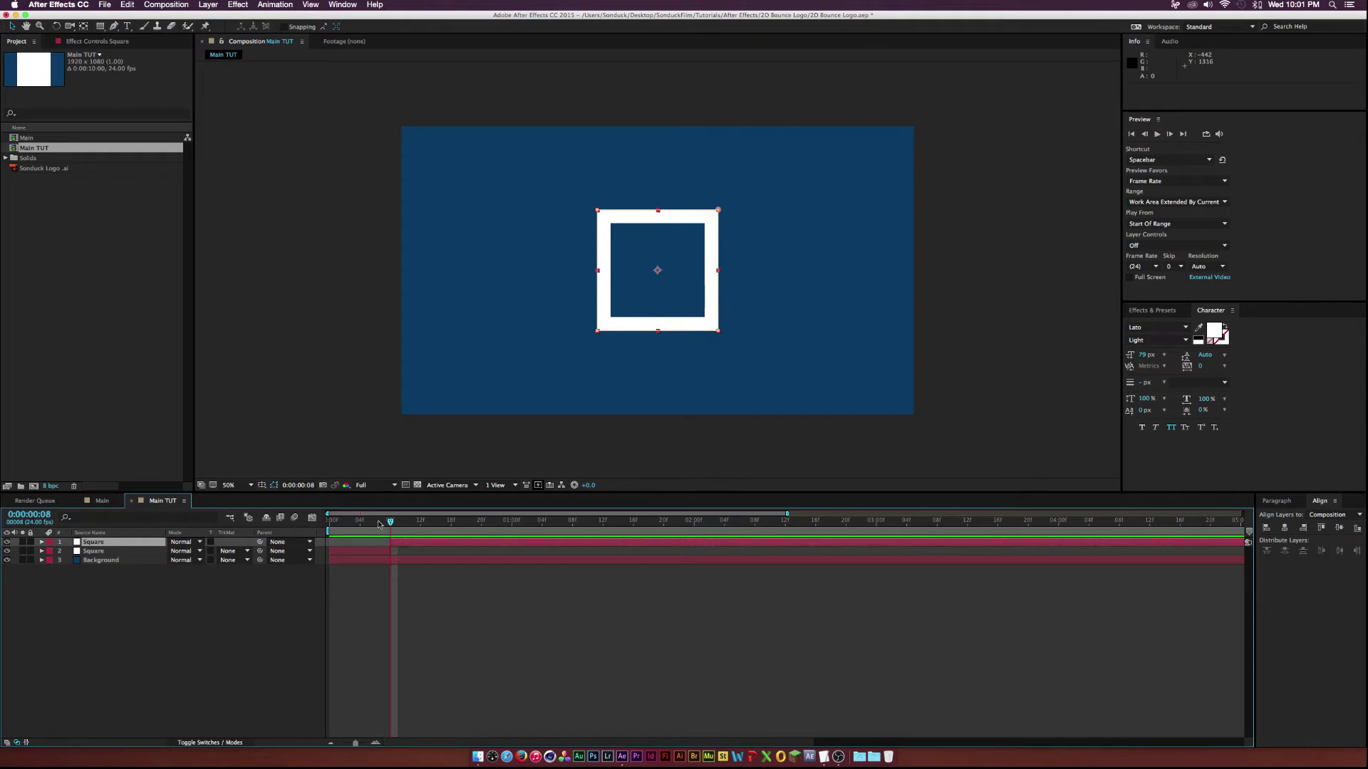
{"action": "left_click", "coordinate": [368, 523]}
{"action": "left_click", "coordinate": [333, 554]}
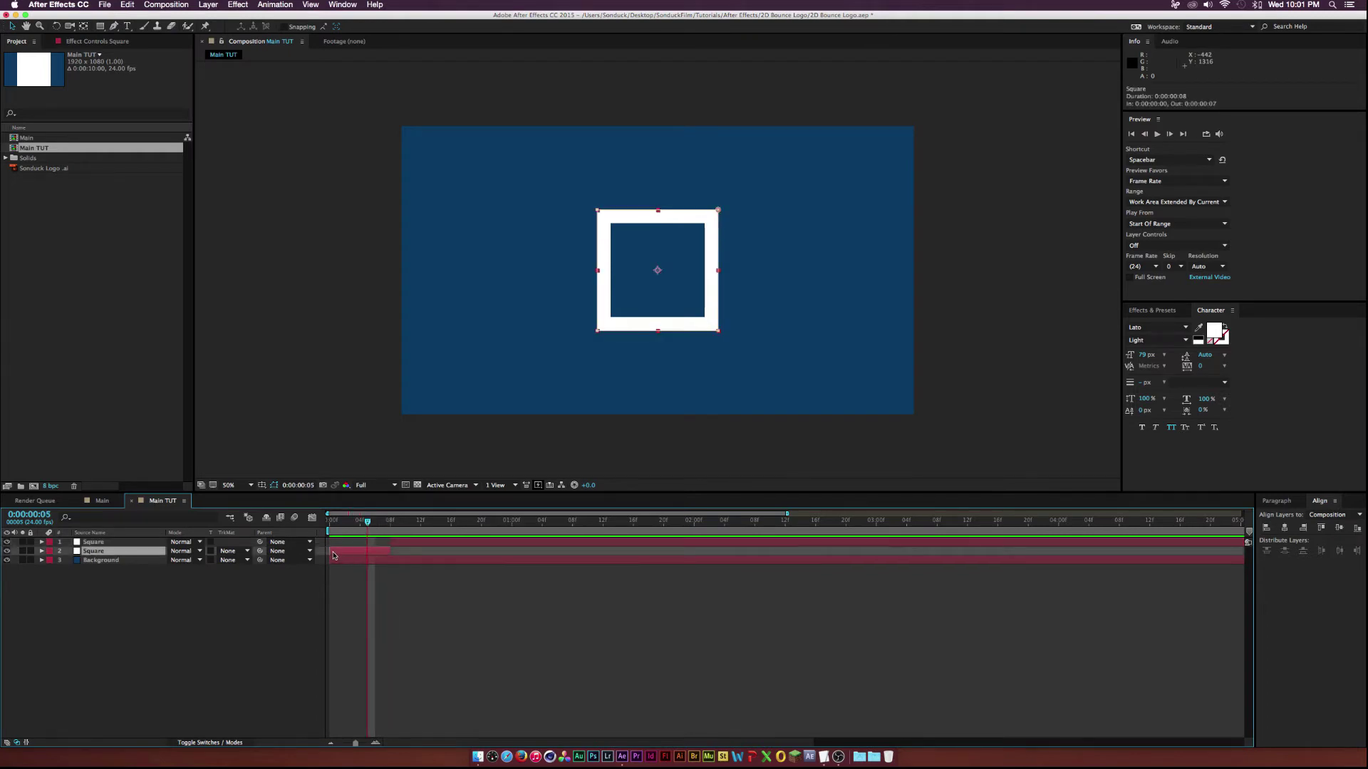
{"action": "left_click_drag", "start_coordinate": [627, 324], "coordinate": [793, 325]}
{"action": "left_click", "coordinate": [94, 543], "text": "shift"}
Step: Scale both Square layers down to 21%
{"action": "key", "text": "s"}
{"action": "left_click_drag", "start_coordinate": [183, 551], "coordinate": [164, 551]}
{"action": "left_click", "coordinate": [459, 536]}
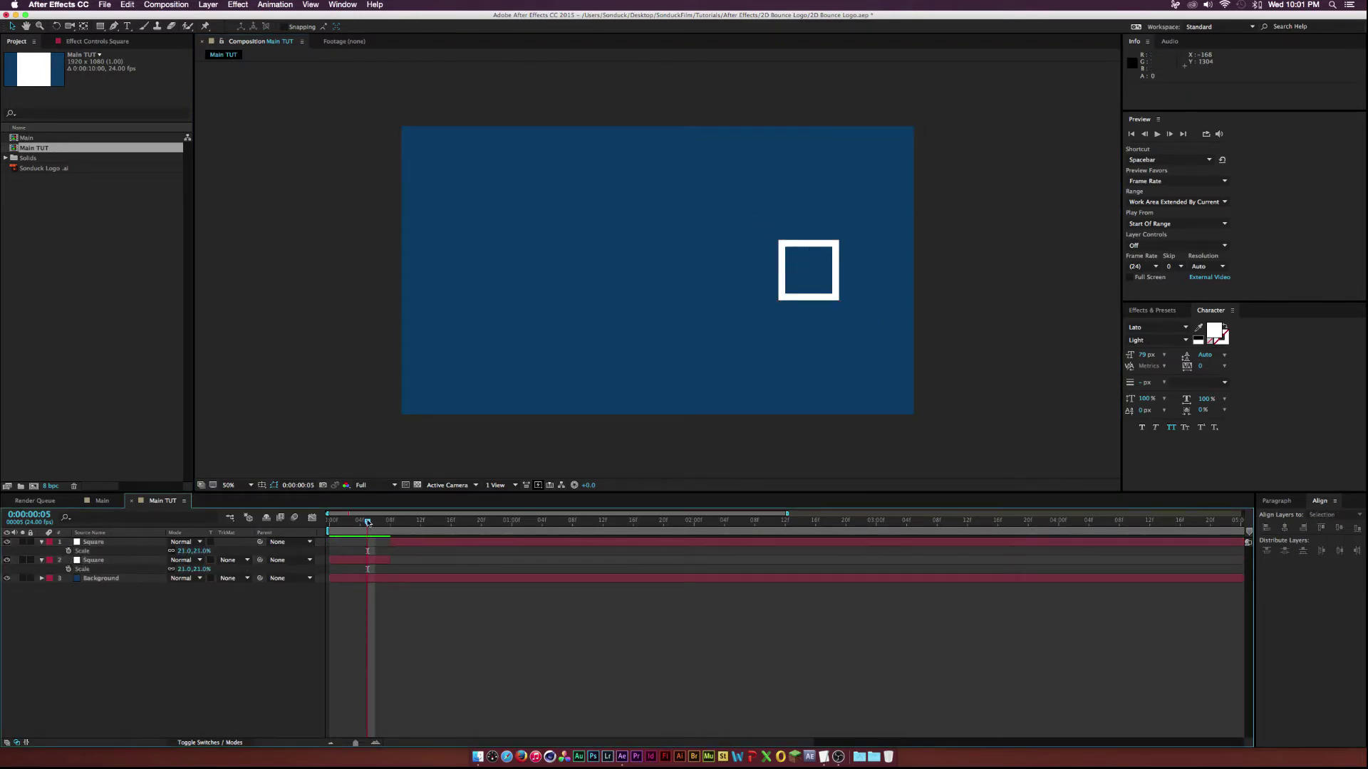
{"action": "left_click_drag", "start_coordinate": [406, 520], "coordinate": [367, 521]}
Step: Offset the Square layer bars in the timeline by about 7 frames
{"action": "left_click", "coordinate": [98, 563]}
{"action": "left_click", "coordinate": [94, 542], "text": "shift"}
{"action": "left_click_drag", "start_coordinate": [354, 560], "coordinate": [420, 520]}
{"action": "left_click", "coordinate": [231, 639]}
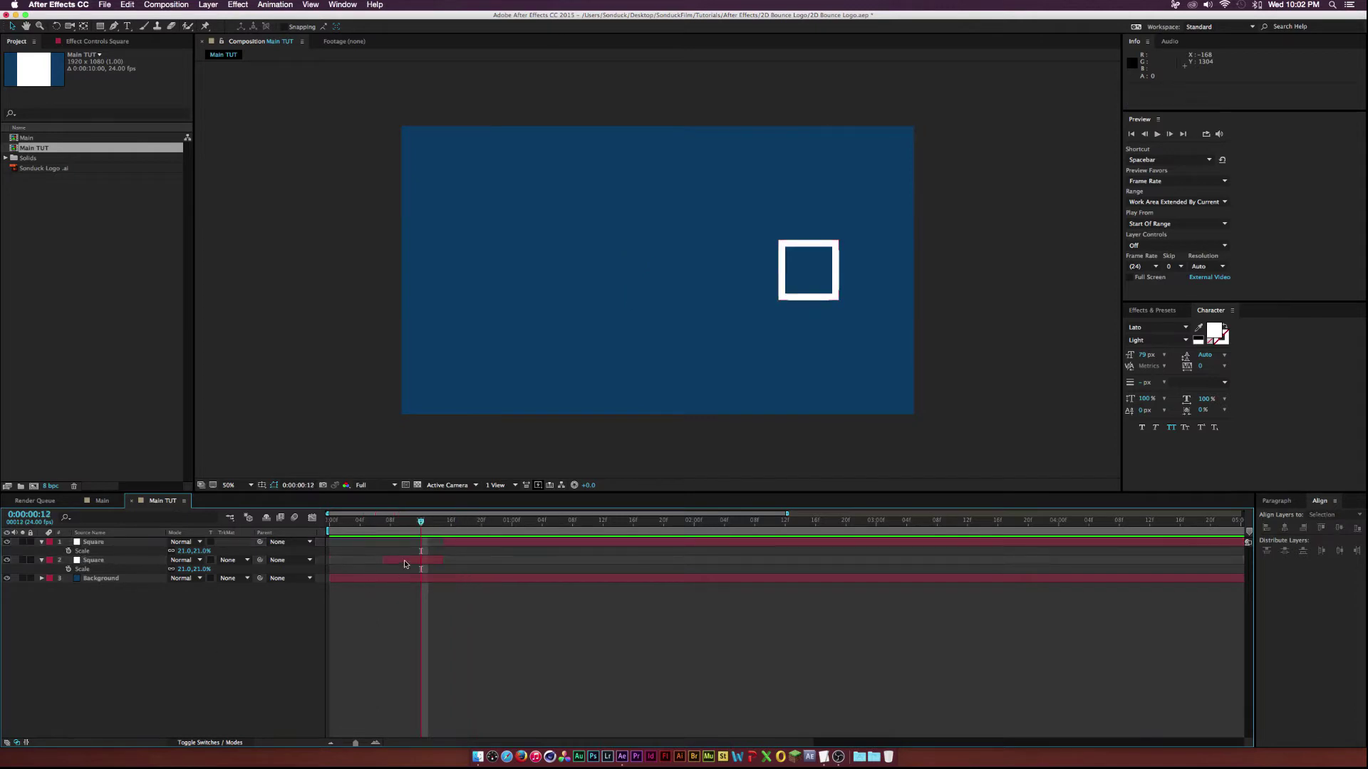
{"action": "left_click", "coordinate": [404, 560]}
{"action": "key", "text": "F2"}
Step: Add a new white solid and turn it into a circle with an ellipse mask
{"action": "key", "text": "k"}
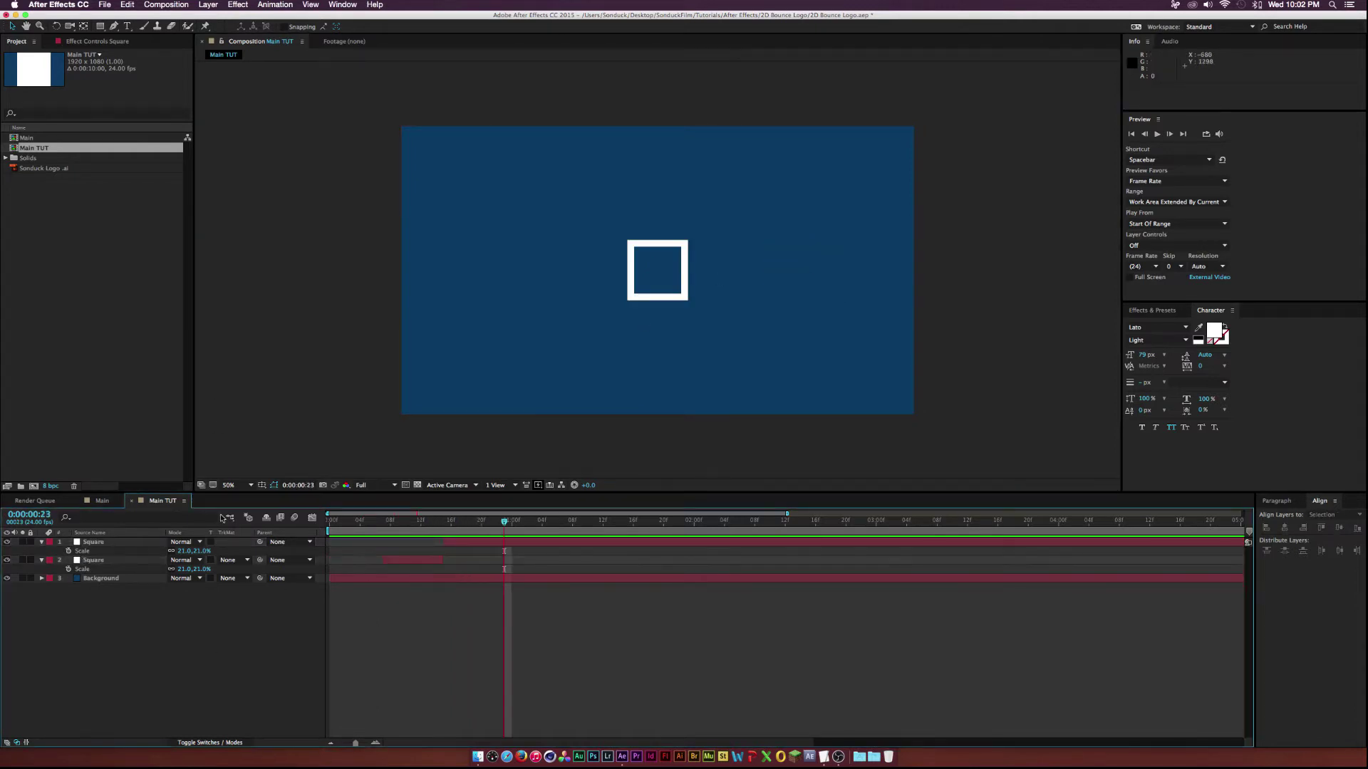
{"action": "left_click", "coordinate": [208, 5]}
{"action": "mouse_move", "coordinate": [219, 18]}
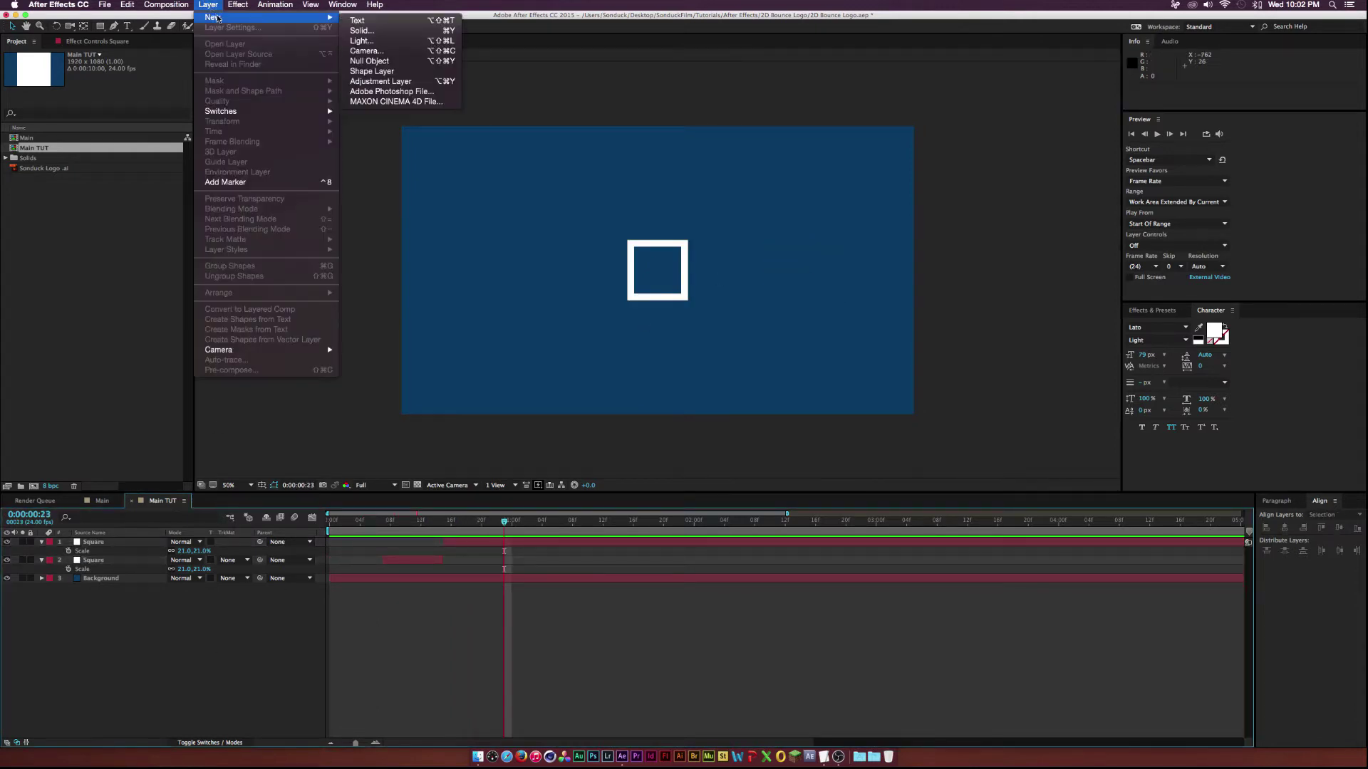
{"action": "left_click", "coordinate": [378, 31]}
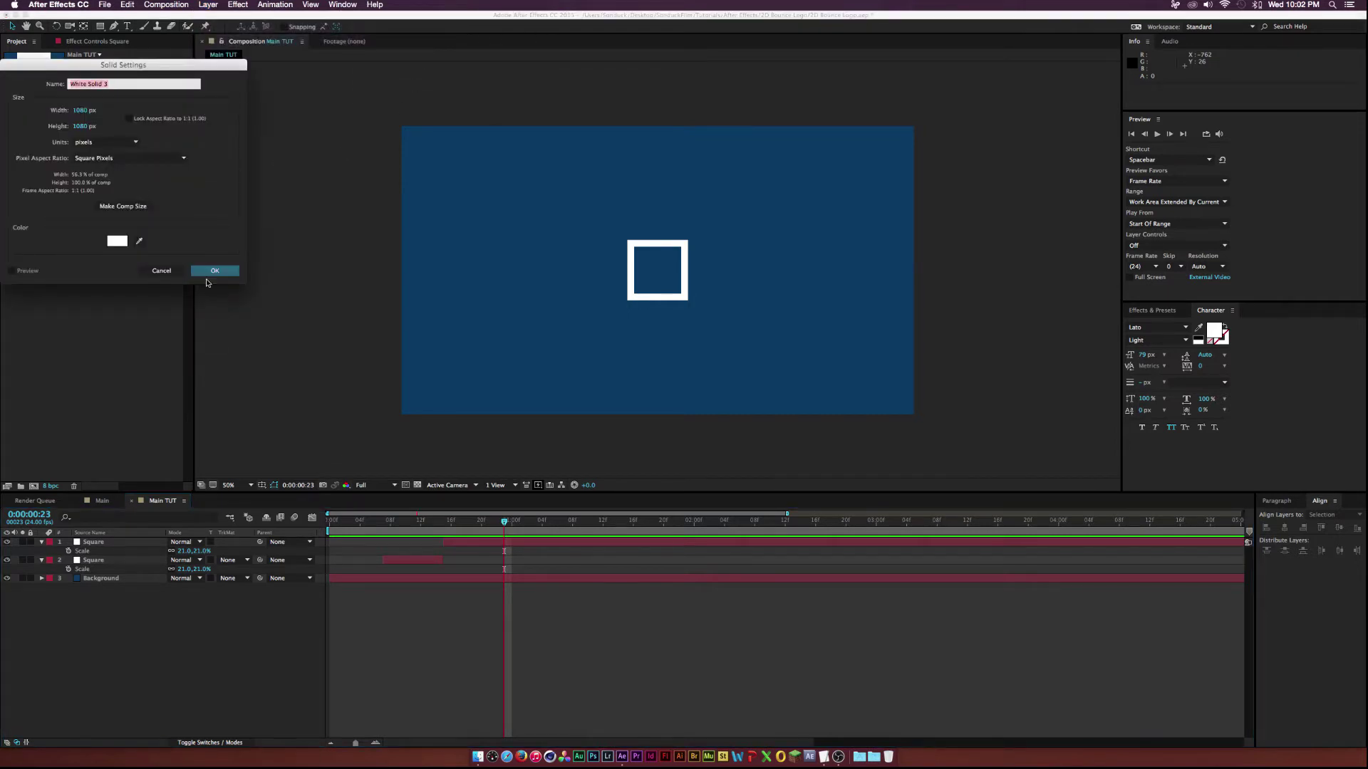
{"action": "left_click", "coordinate": [213, 271]}
{"action": "left_click", "coordinate": [102, 27]}
{"action": "left_click", "coordinate": [146, 49]}
{"action": "double_click", "coordinate": [100, 27]}
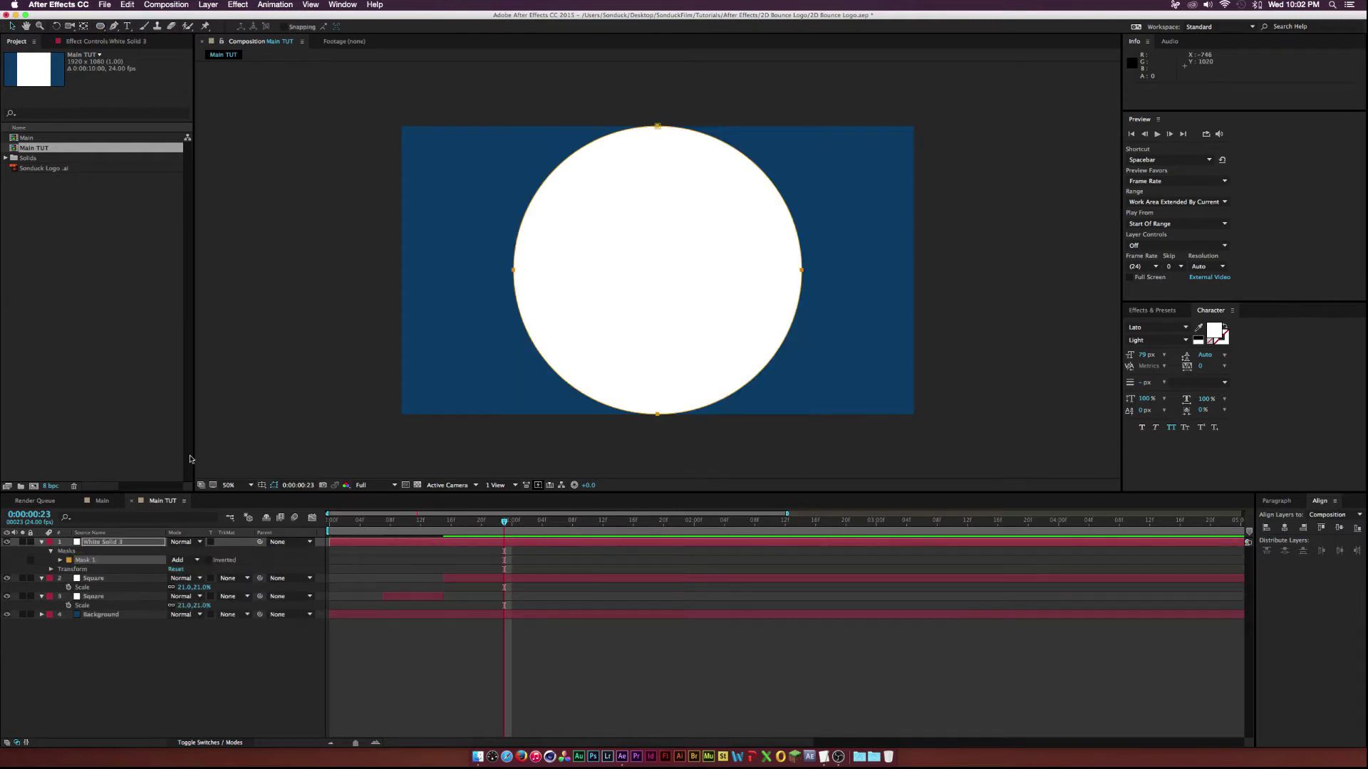
Step: Shrink the circle to a 4% dot and move its layer to start around frame 21
{"action": "key", "text": "s"}
{"action": "left_click_drag", "start_coordinate": [183, 551], "coordinate": [129, 548]}
{"action": "left_click", "coordinate": [572, 549]}
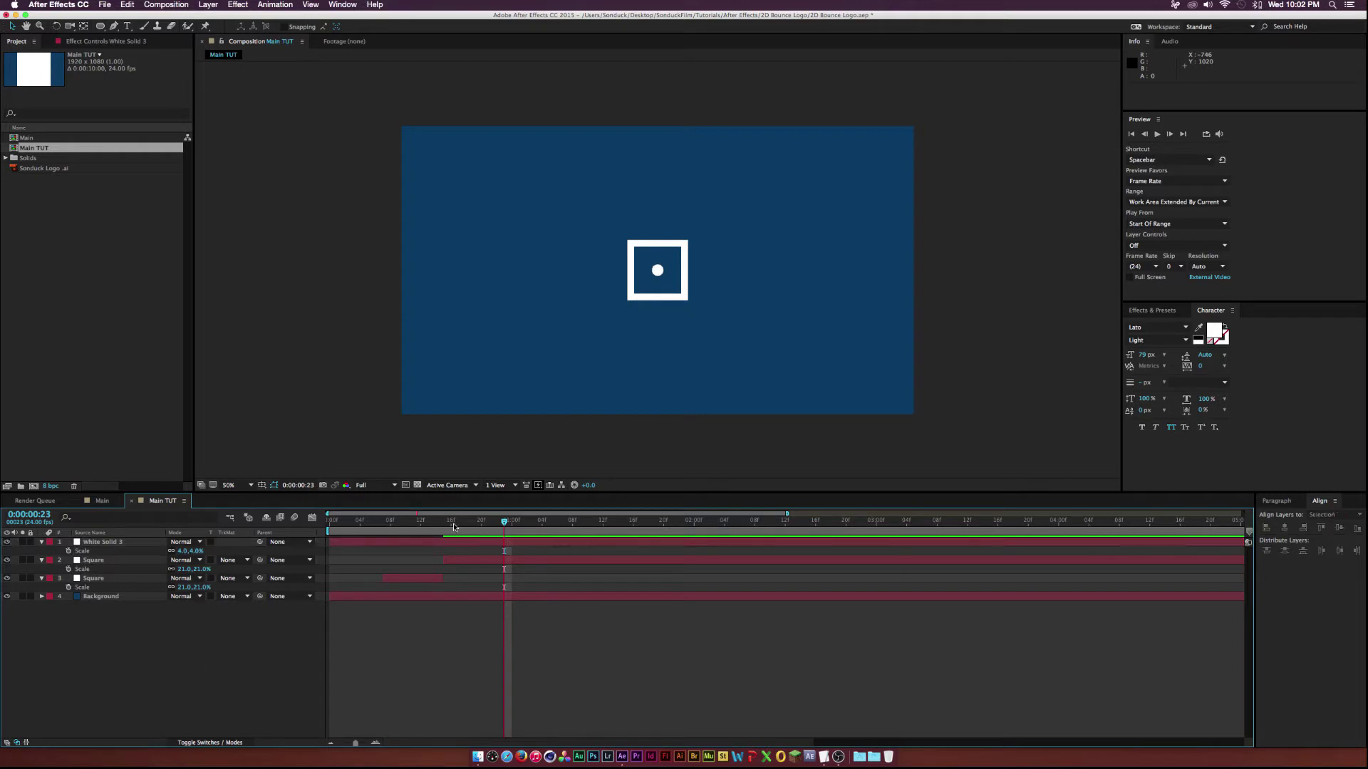
{"action": "left_click", "coordinate": [498, 520]}
{"action": "left_click_drag", "start_coordinate": [328, 542], "coordinate": [489, 542]}
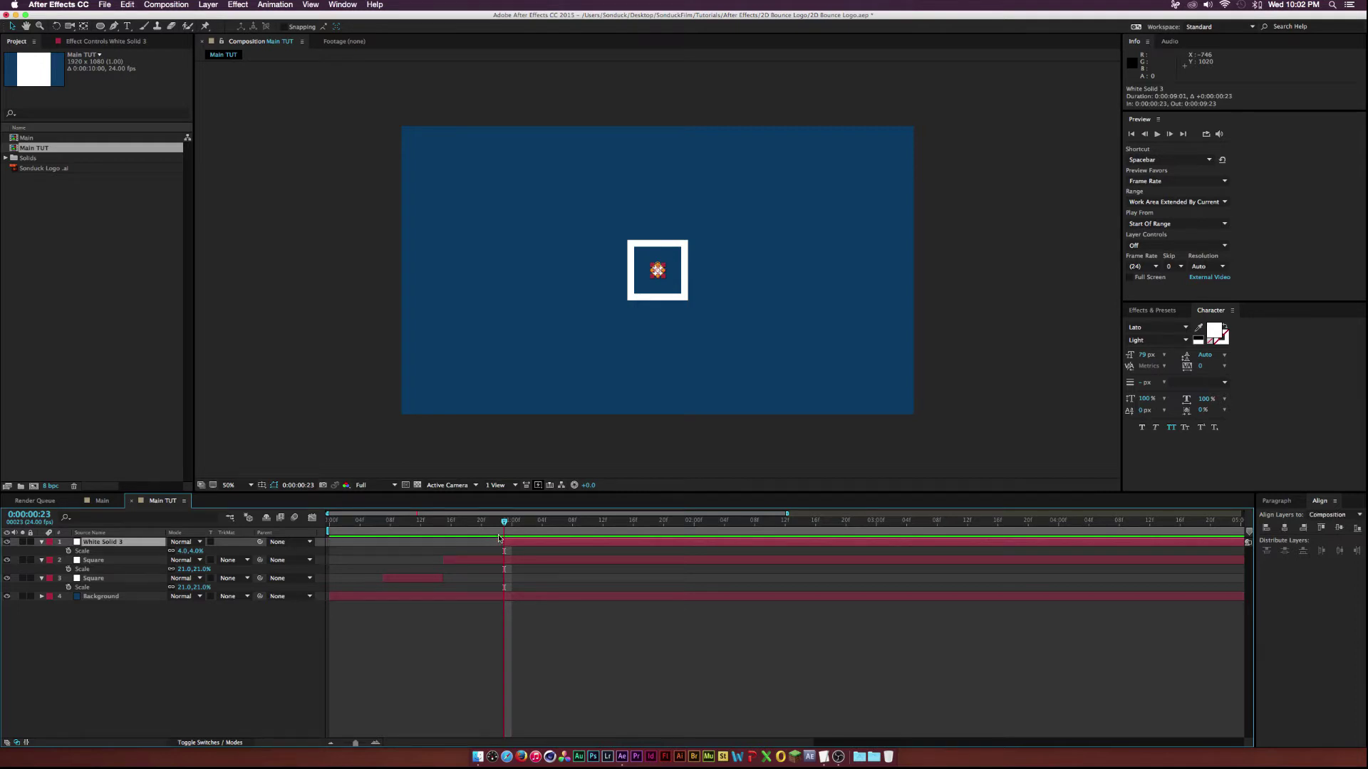
Step: Rename the dot layer to 'Circle'
{"action": "key", "text": "Return"}
{"action": "type", "text": "C"}
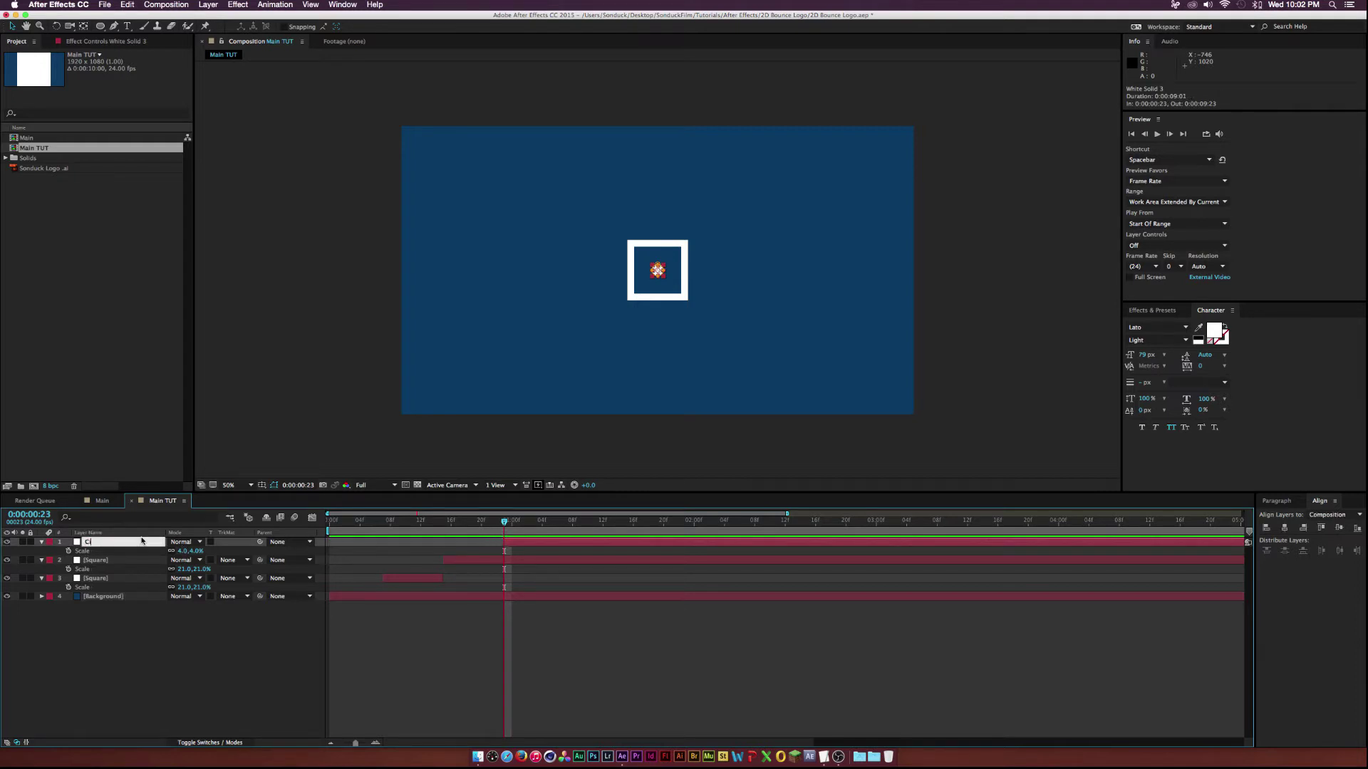
{"action": "type", "text": "ircle"}
{"action": "key", "text": "Return"}
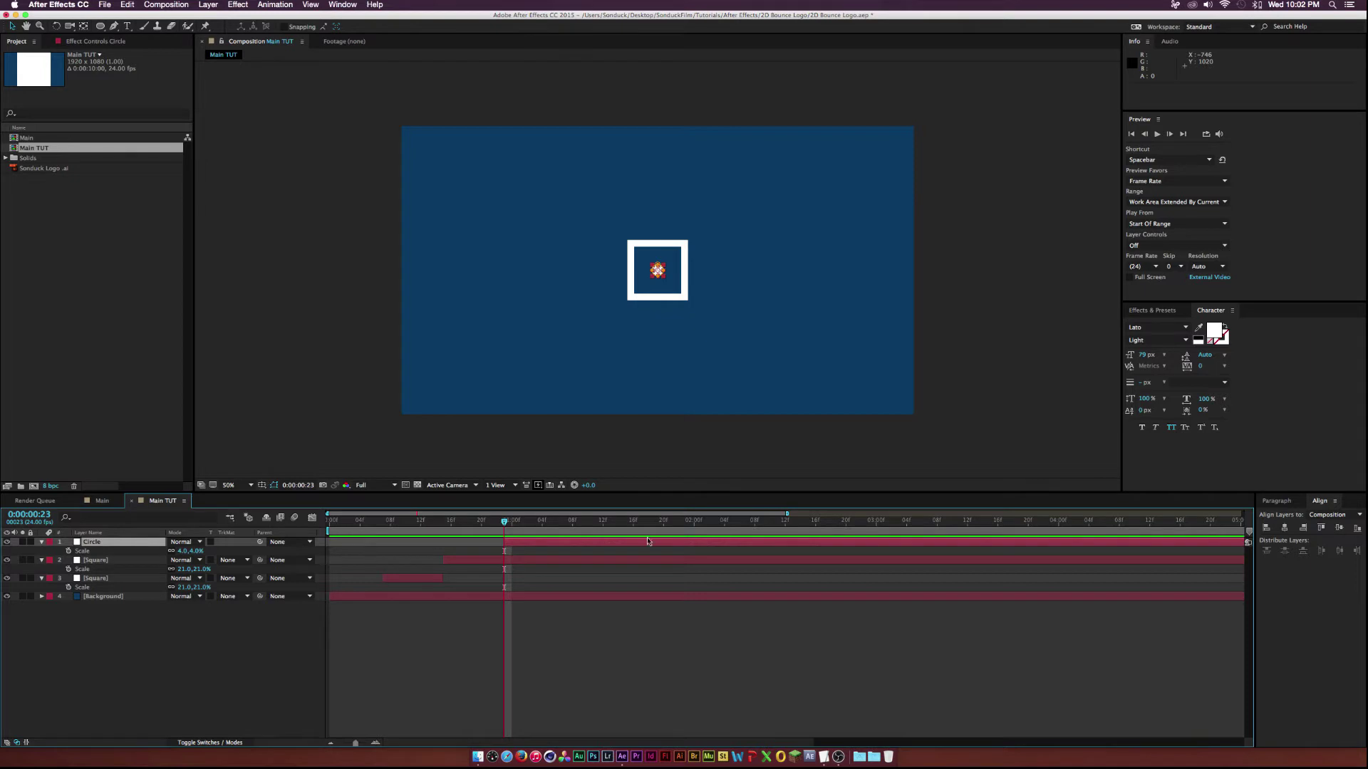
Step: Preview the bounce and park the time at 1:05 where the circle appears
{"action": "left_click", "coordinate": [238, 656]}
{"action": "key", "text": "space"}
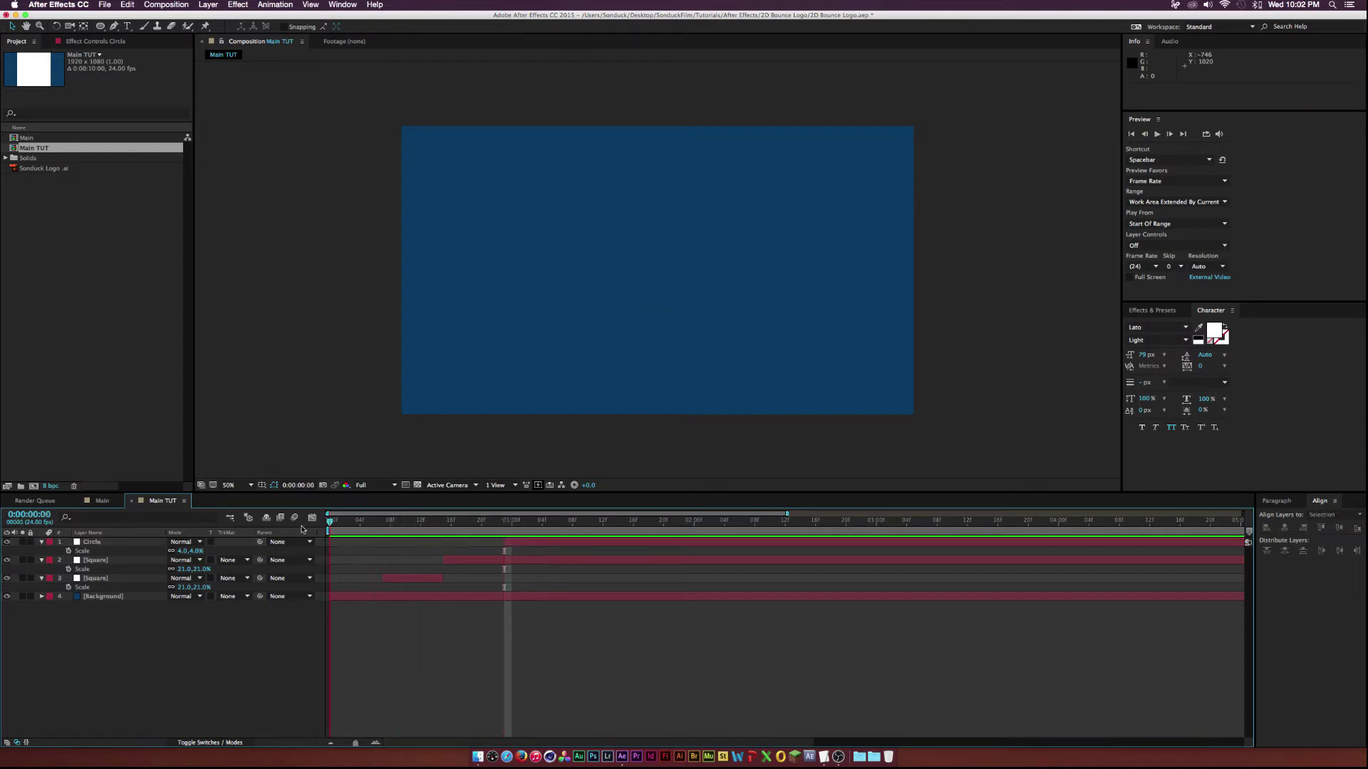
{"action": "left_click", "coordinate": [490, 526]}
{"action": "left_click_drag", "start_coordinate": [490, 526], "coordinate": [570, 527]}
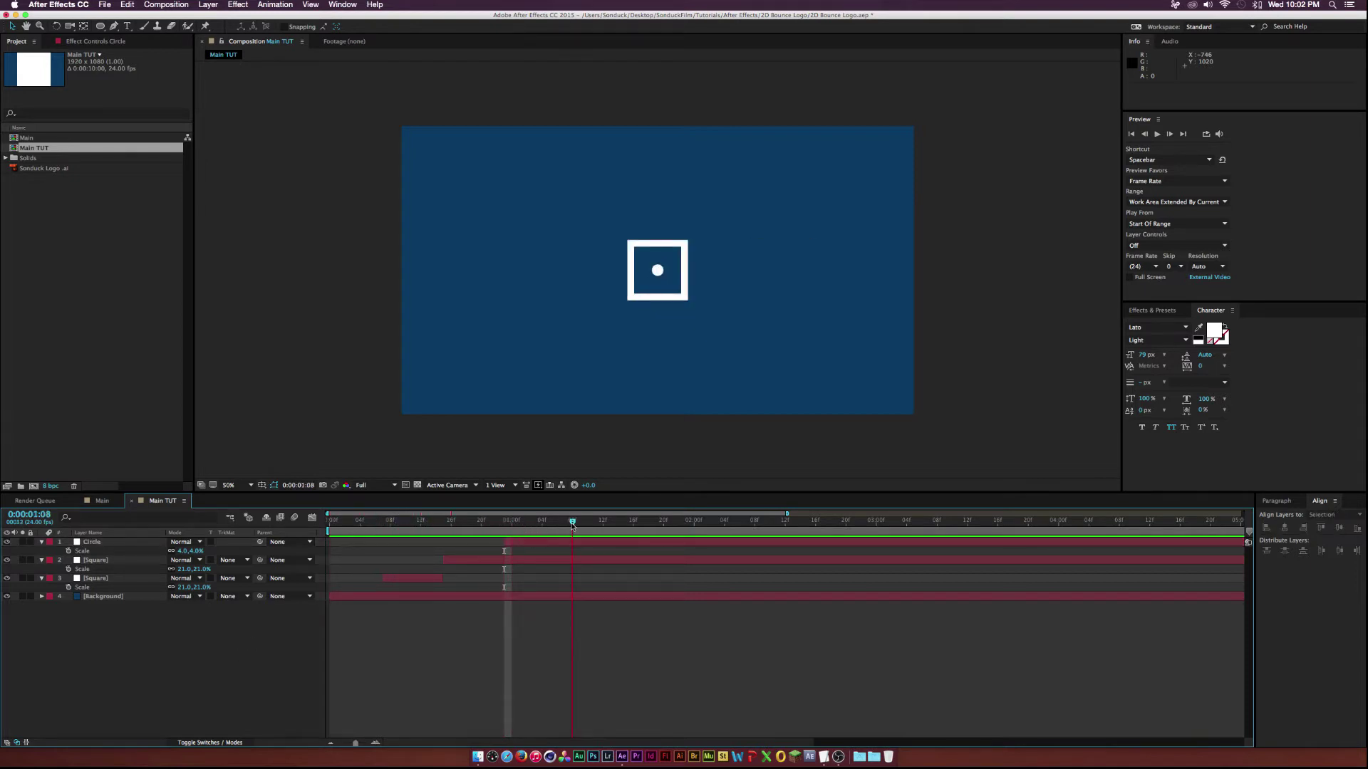
Step: Duplicate the Circle layer as 'Circle 2'
{"action": "left_click", "coordinate": [144, 543]}
{"action": "key", "text": "ctrl+d"}
{"action": "key", "text": "ctrl+z"}
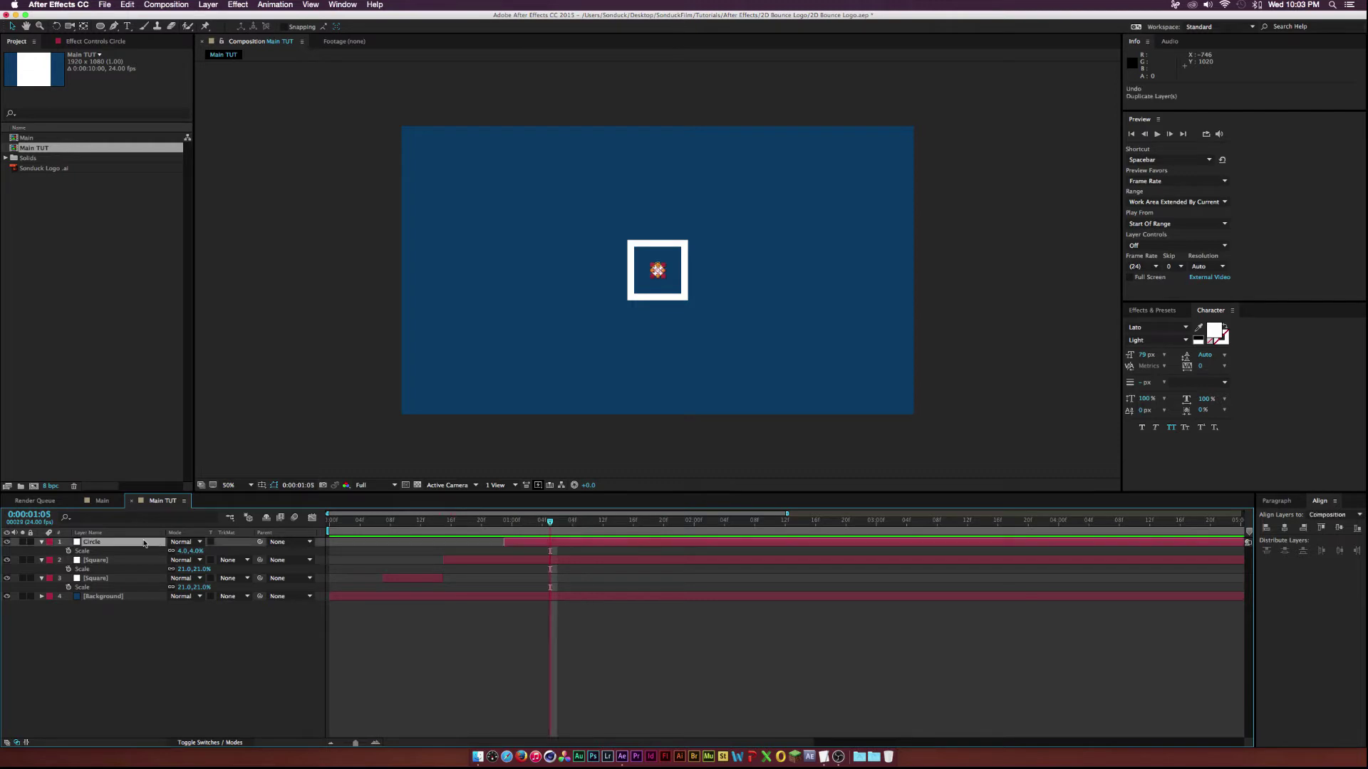
{"action": "left_click", "coordinate": [130, 5]}
{"action": "left_click", "coordinate": [146, 143]}
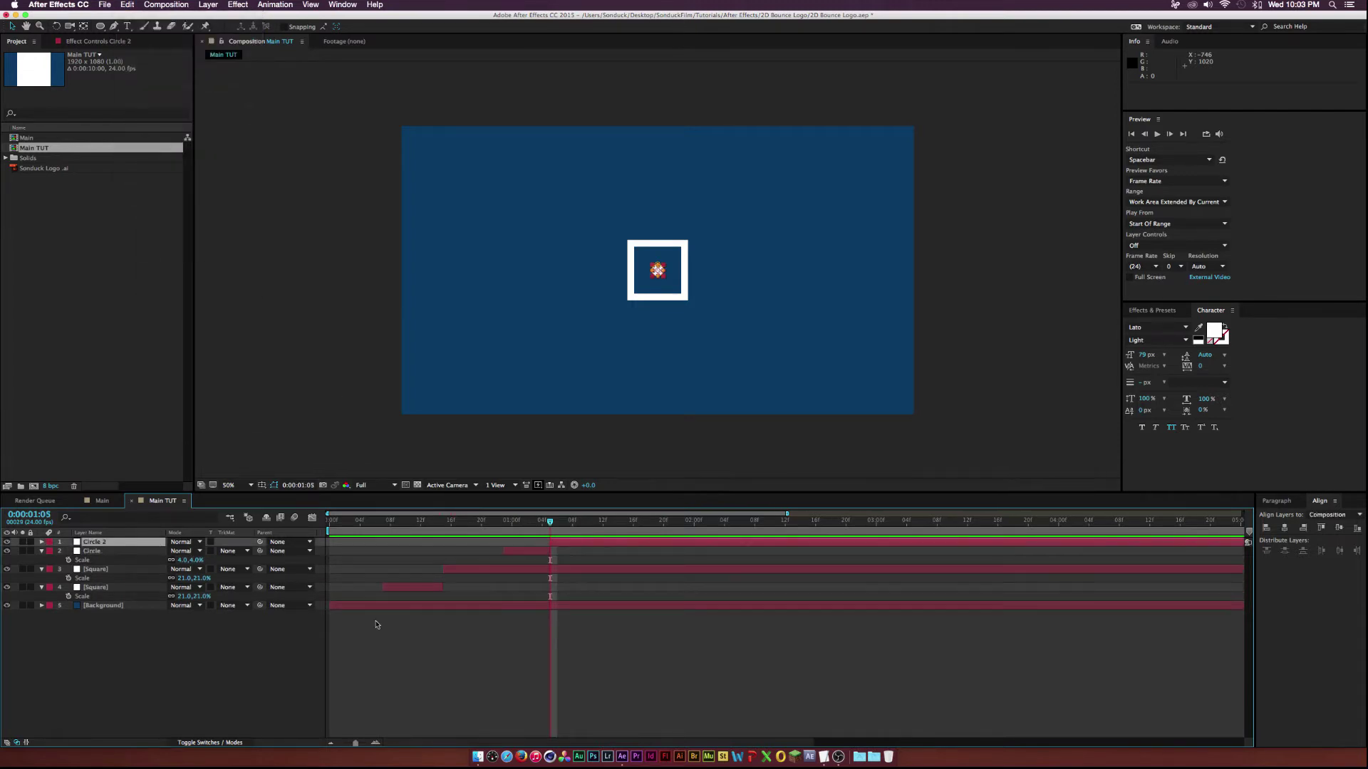
Step: Duplicate Circle 2's Mask 1, set Mask 2 to Subtract and shrink its expansion into a ring
{"action": "key", "text": "m"}
{"action": "key", "text": "m"}
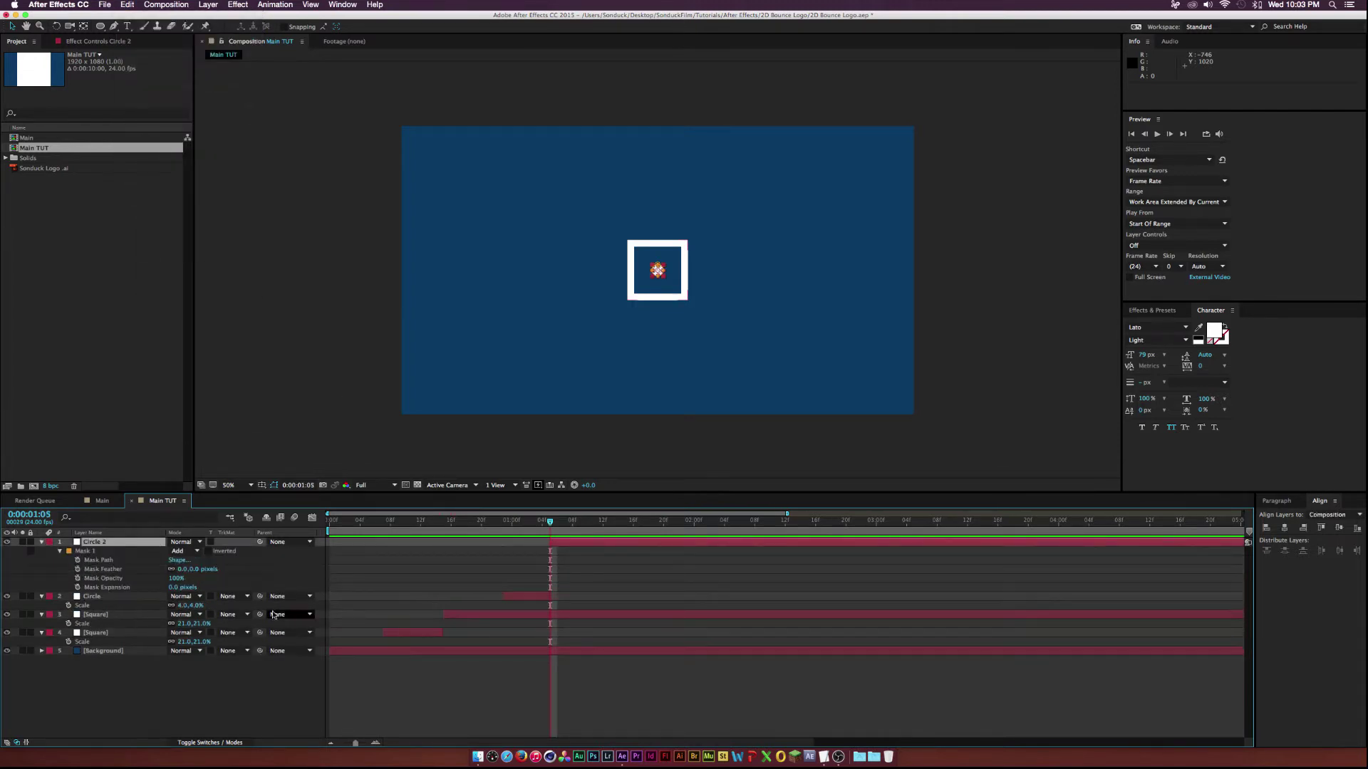
{"action": "left_click", "coordinate": [83, 551]}
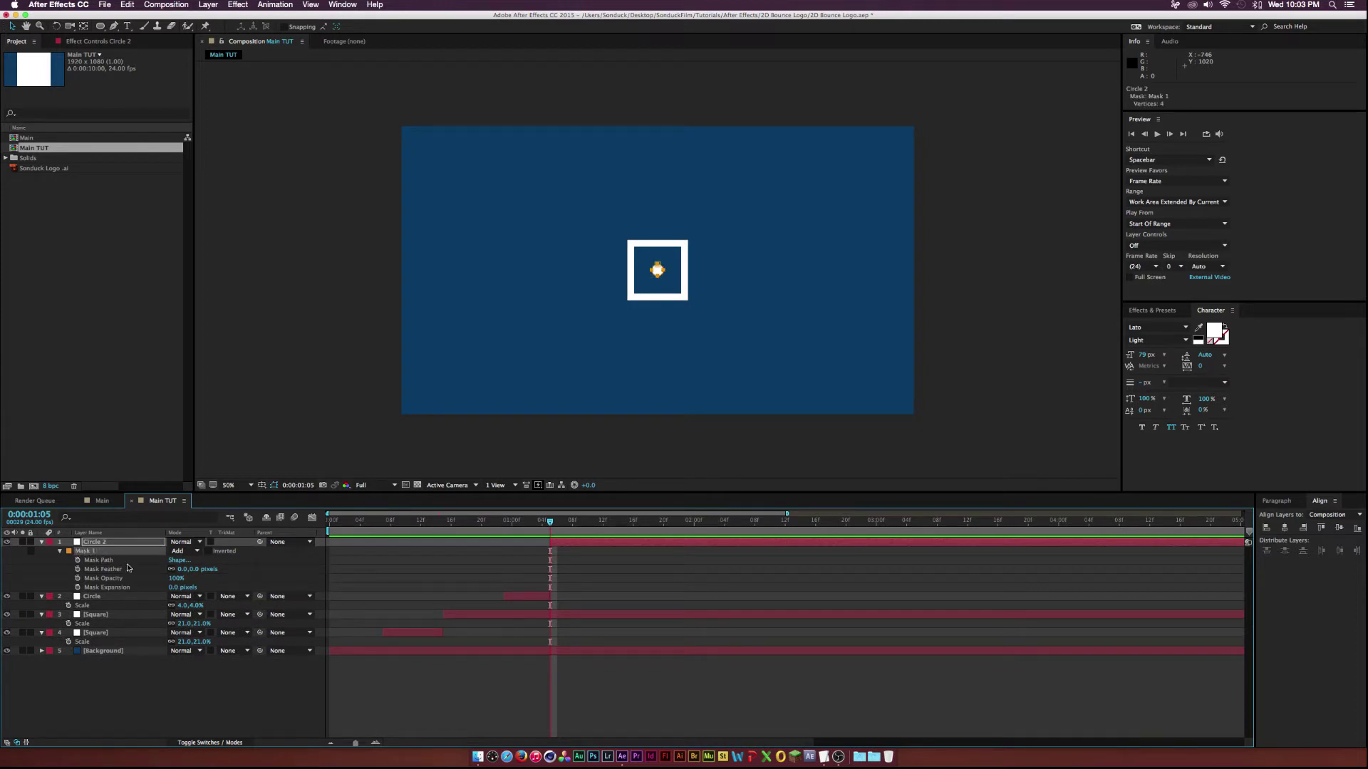
{"action": "key", "text": "super+d"}
{"action": "left_click", "coordinate": [60, 606]}
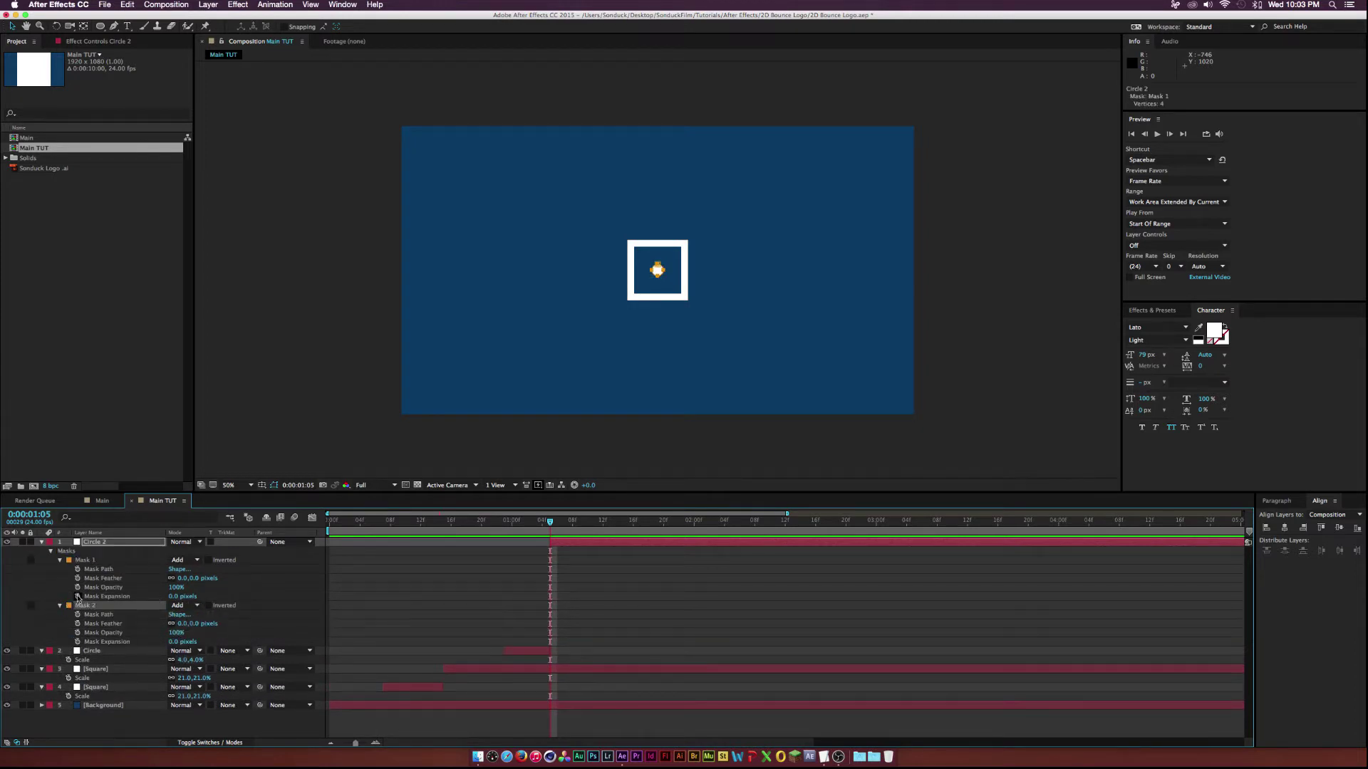
{"action": "left_click", "coordinate": [179, 605]}
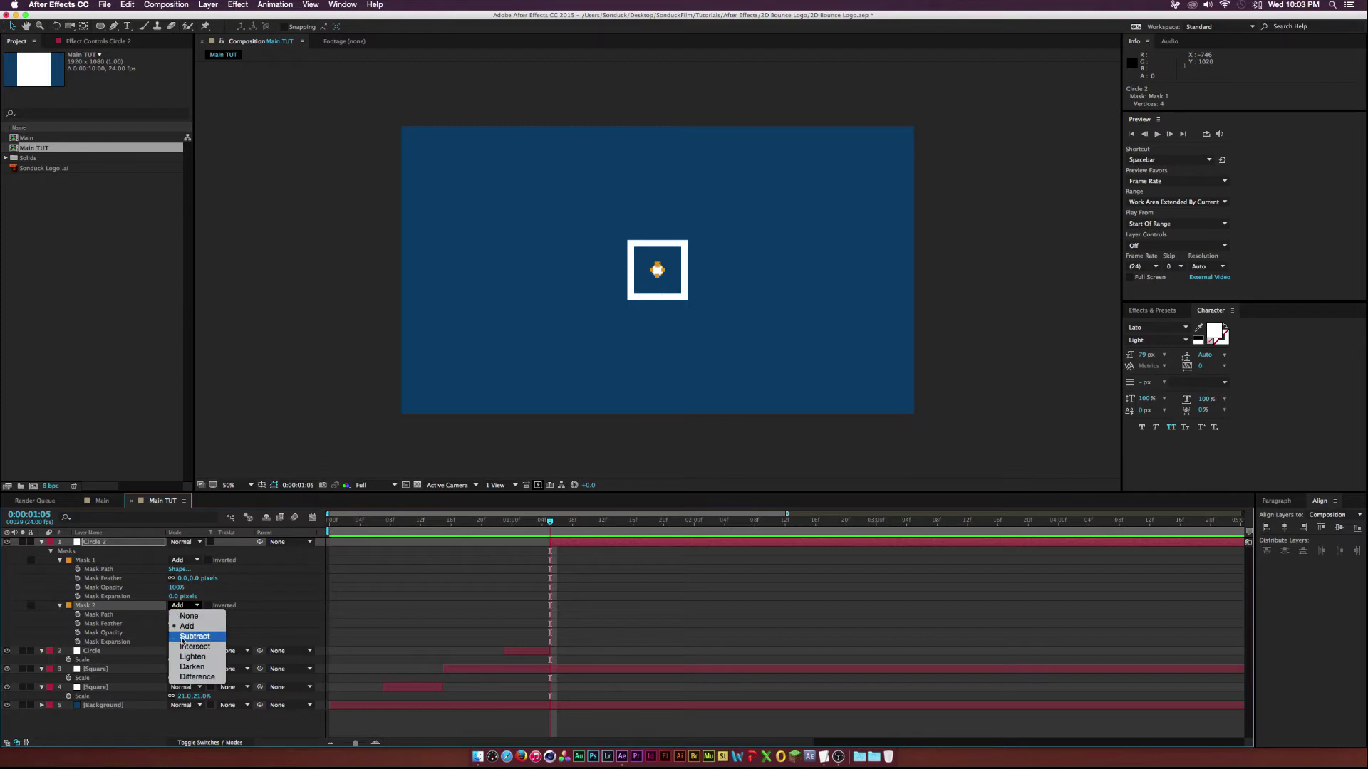
{"action": "left_click", "coordinate": [189, 636]}
{"action": "left_click_drag", "start_coordinate": [205, 645], "coordinate": [161, 643]}
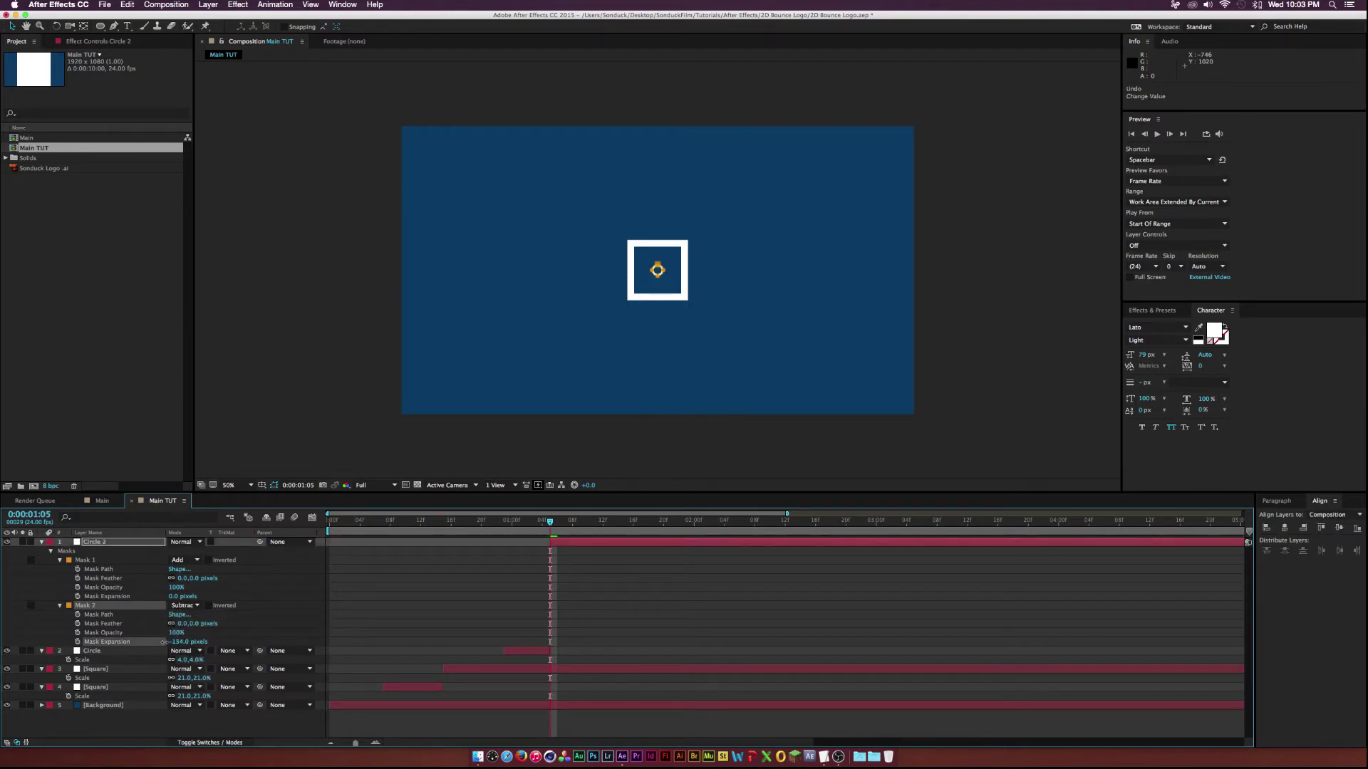
{"action": "key", "text": "F2"}
{"action": "key", "text": "ctrl+grave"}
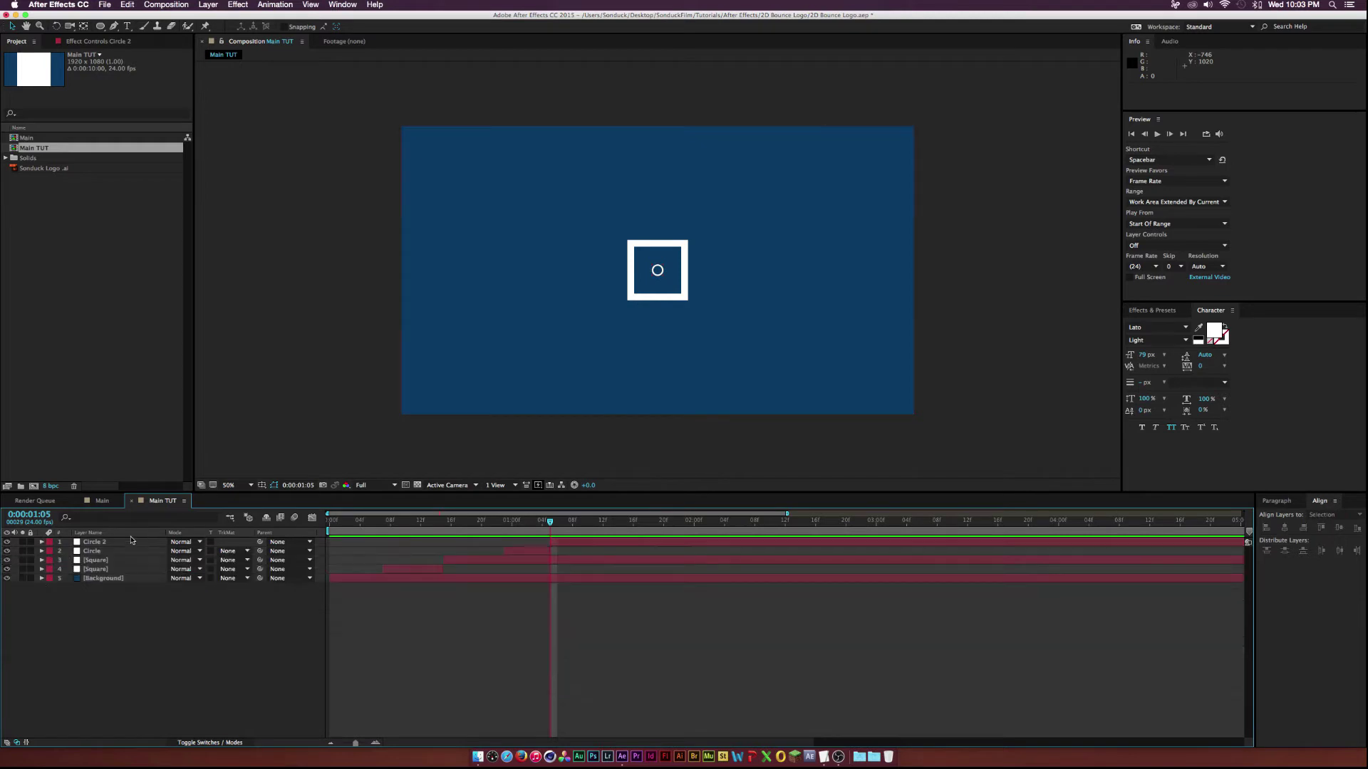
{"action": "left_click", "coordinate": [103, 562]}
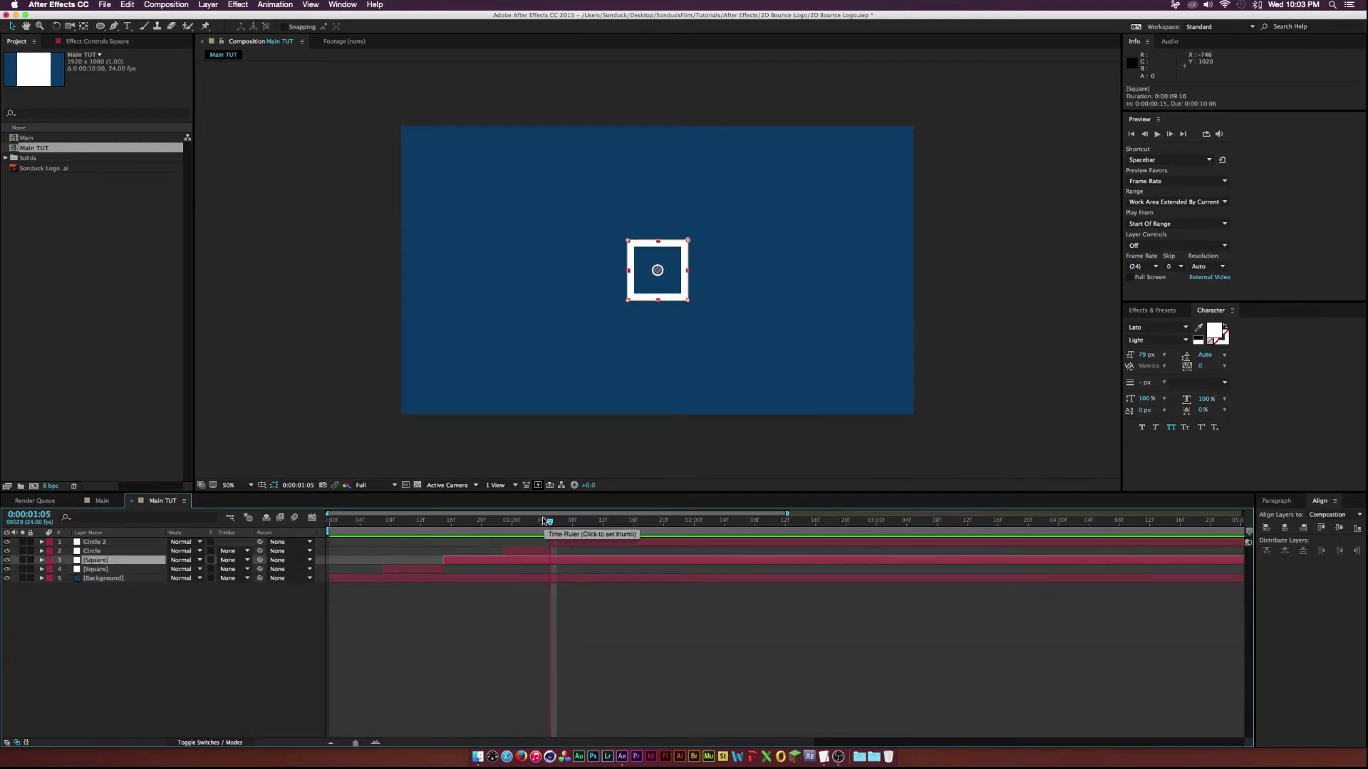
Step: Keyframe the Square's Scale at 21% at 1:12 and grow it to about 62% by 1:20
{"action": "left_click", "coordinate": [603, 520]}
{"action": "key", "text": "s"}
{"action": "left_click", "coordinate": [68, 569]}
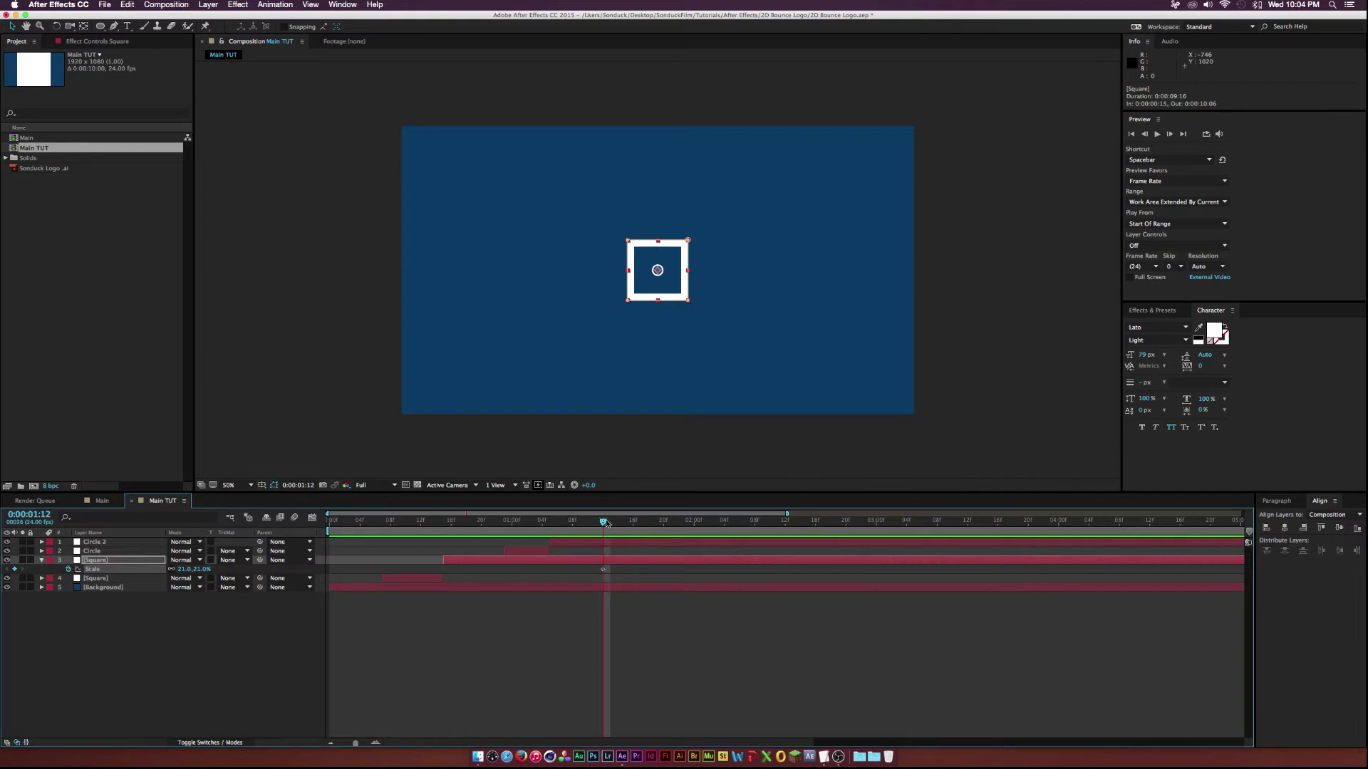
{"action": "left_click_drag", "start_coordinate": [604, 521], "coordinate": [653, 523]}
{"action": "mouse_move", "coordinate": [186, 573]}
{"action": "left_mouse_down"}
{"action": "mouse_move", "coordinate": [235, 572]}
{"action": "mouse_move", "coordinate": [191, 572]}
{"action": "left_mouse_up"}
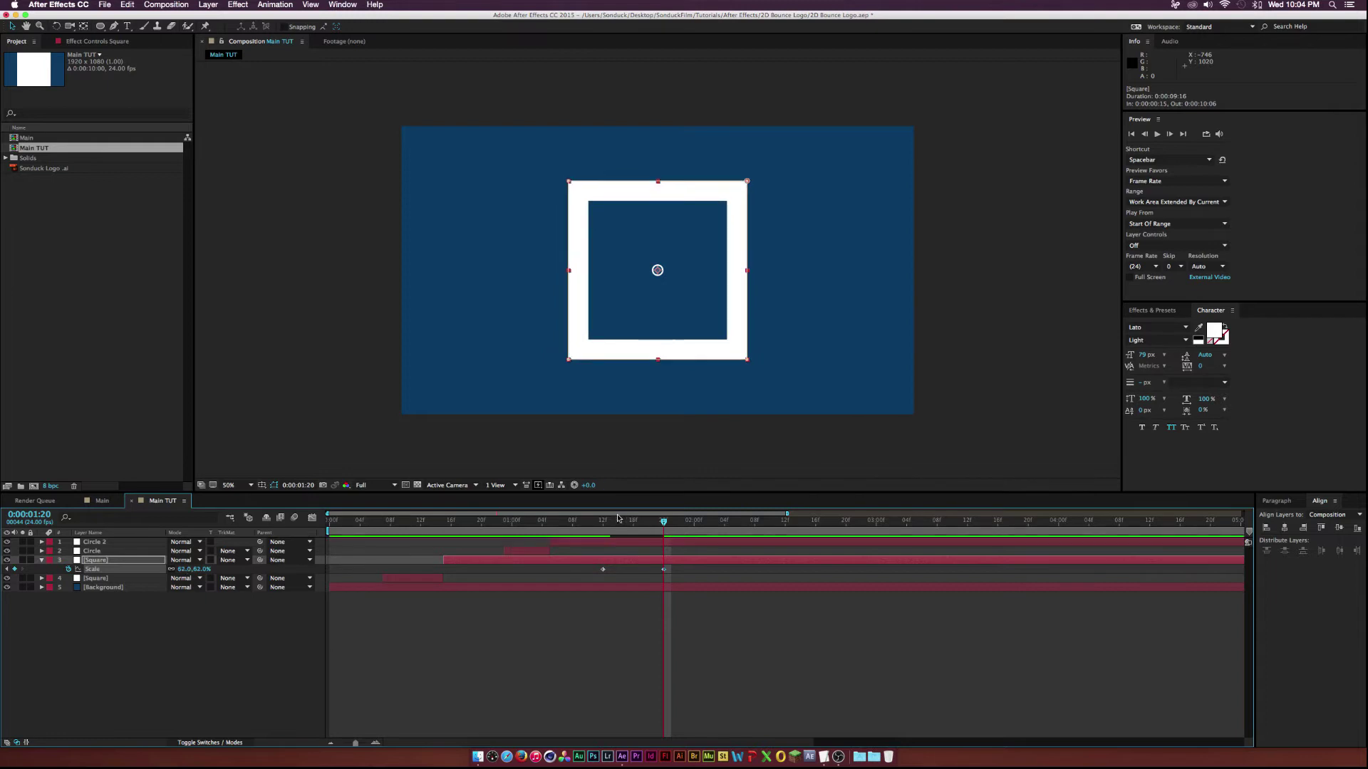
{"action": "mouse_move", "coordinate": [617, 521]}
{"action": "left_mouse_down"}
{"action": "mouse_move", "coordinate": [599, 521]}
{"action": "mouse_move", "coordinate": [663, 525]}
{"action": "mouse_move", "coordinate": [600, 531]}
{"action": "left_mouse_up"}
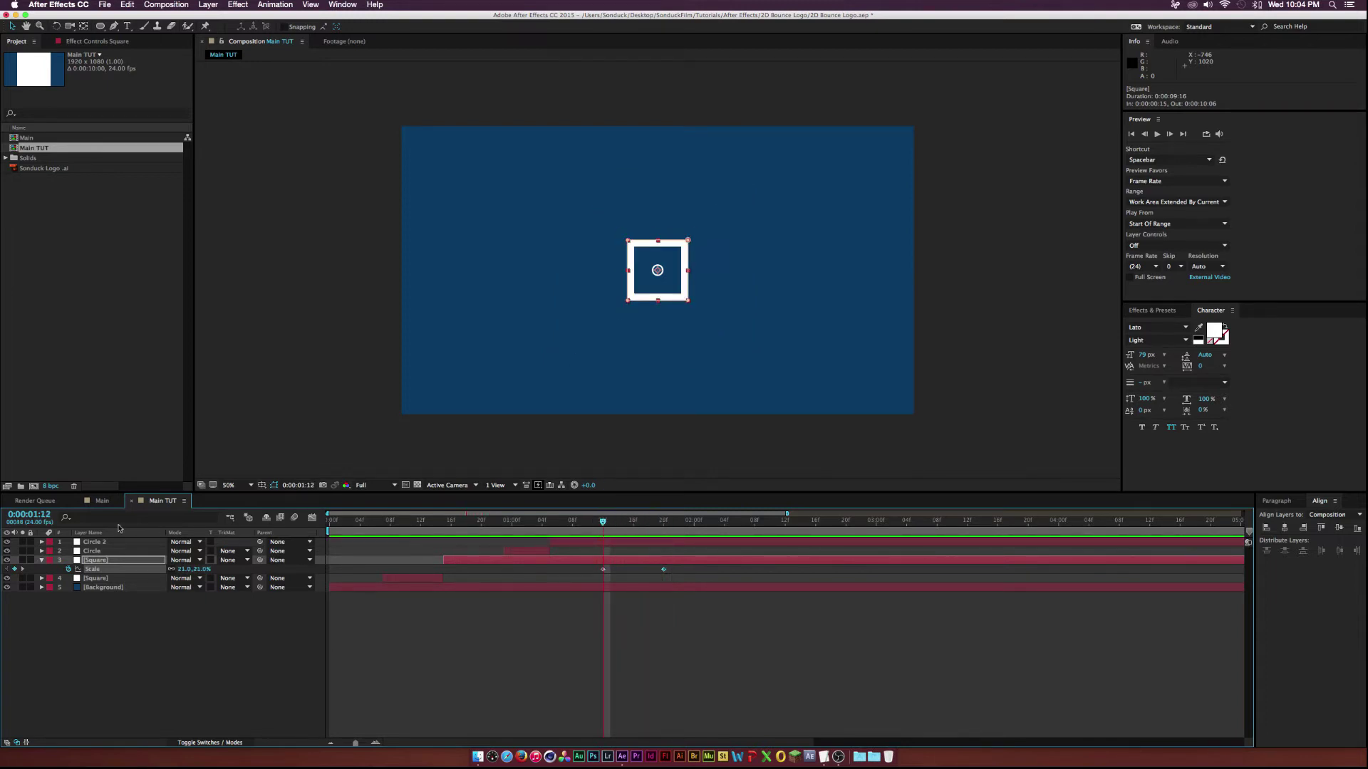
Step: Keyframe Circle 2's Scale at 4%, then enlarge it to about 96% at 1:20 to surround the square
{"action": "left_click", "coordinate": [105, 542]}
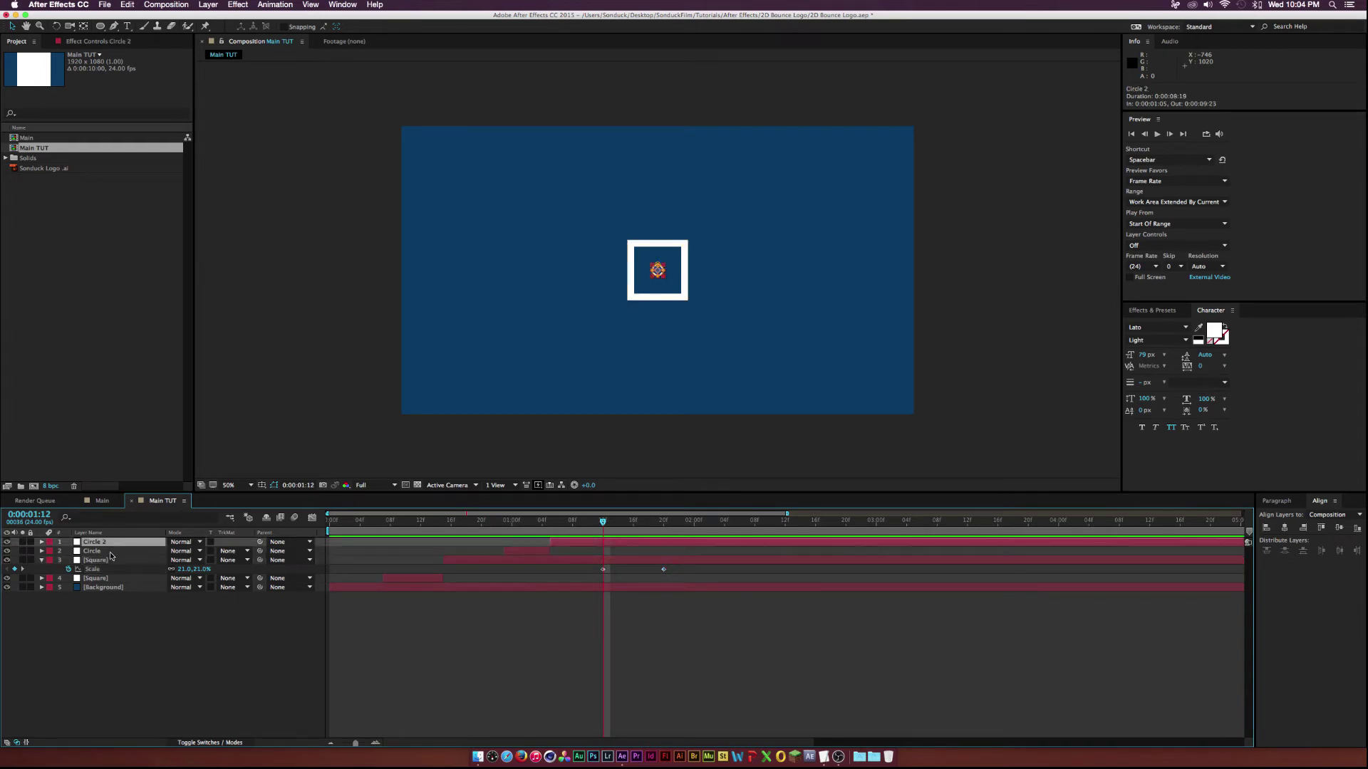
{"action": "key", "text": "s"}
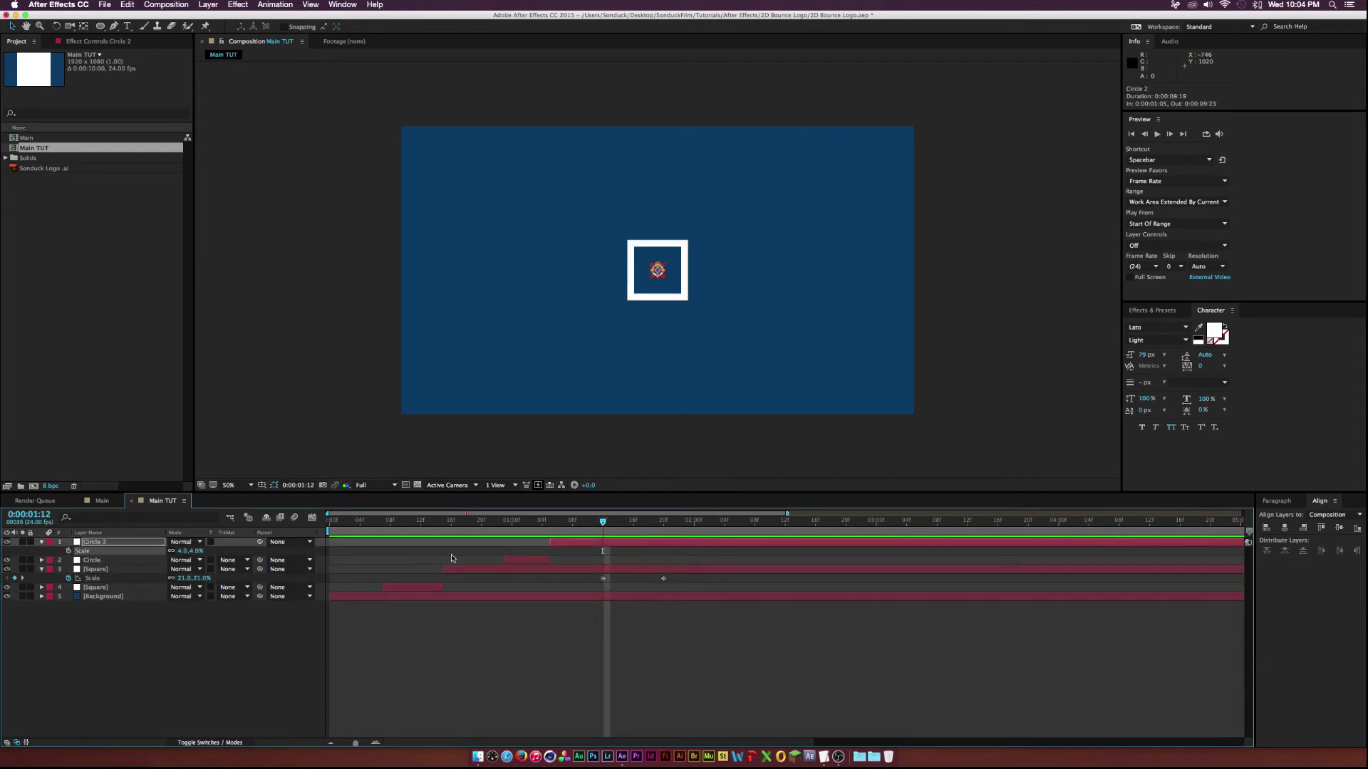
{"action": "left_click", "coordinate": [69, 551]}
{"action": "left_click", "coordinate": [665, 522]}
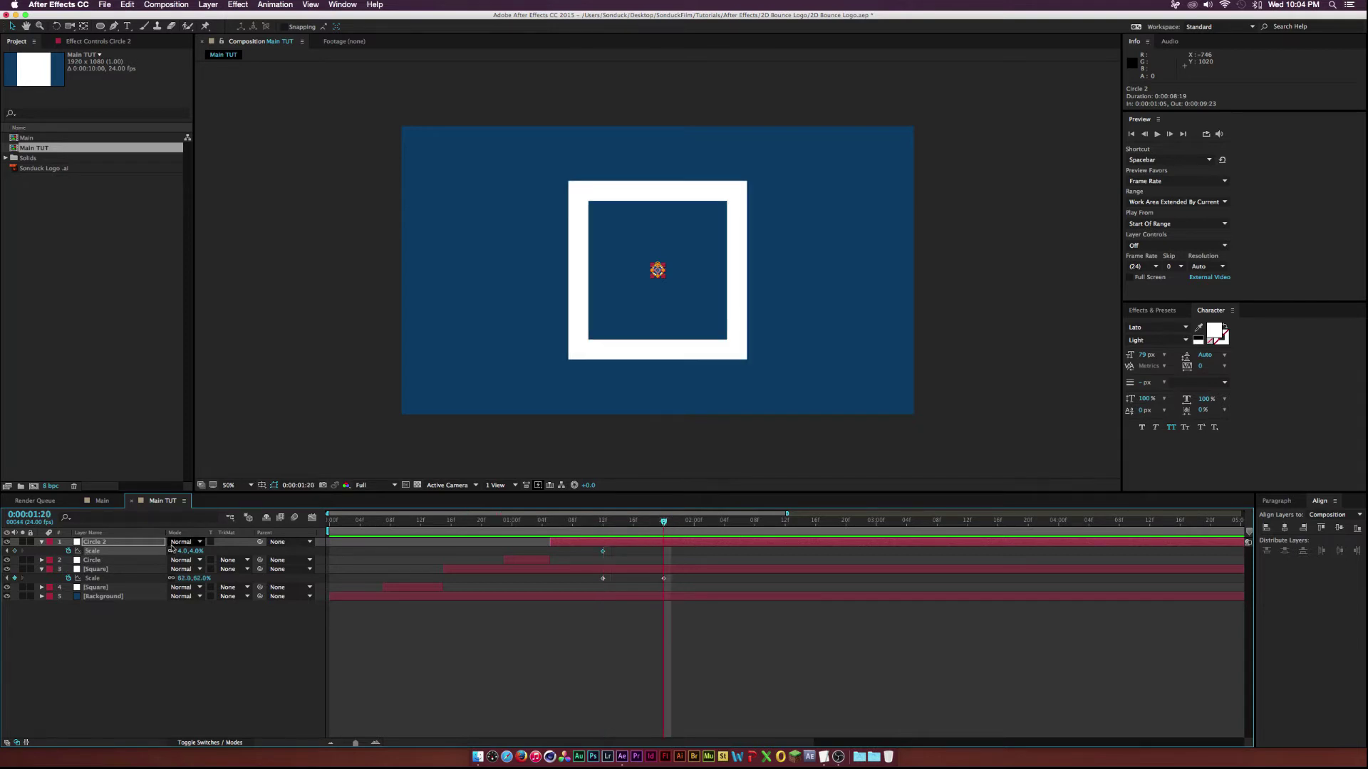
{"action": "left_click_drag", "start_coordinate": [184, 551], "coordinate": [214, 551]}
{"action": "left_click_drag", "start_coordinate": [568, 526], "coordinate": [694, 525]}
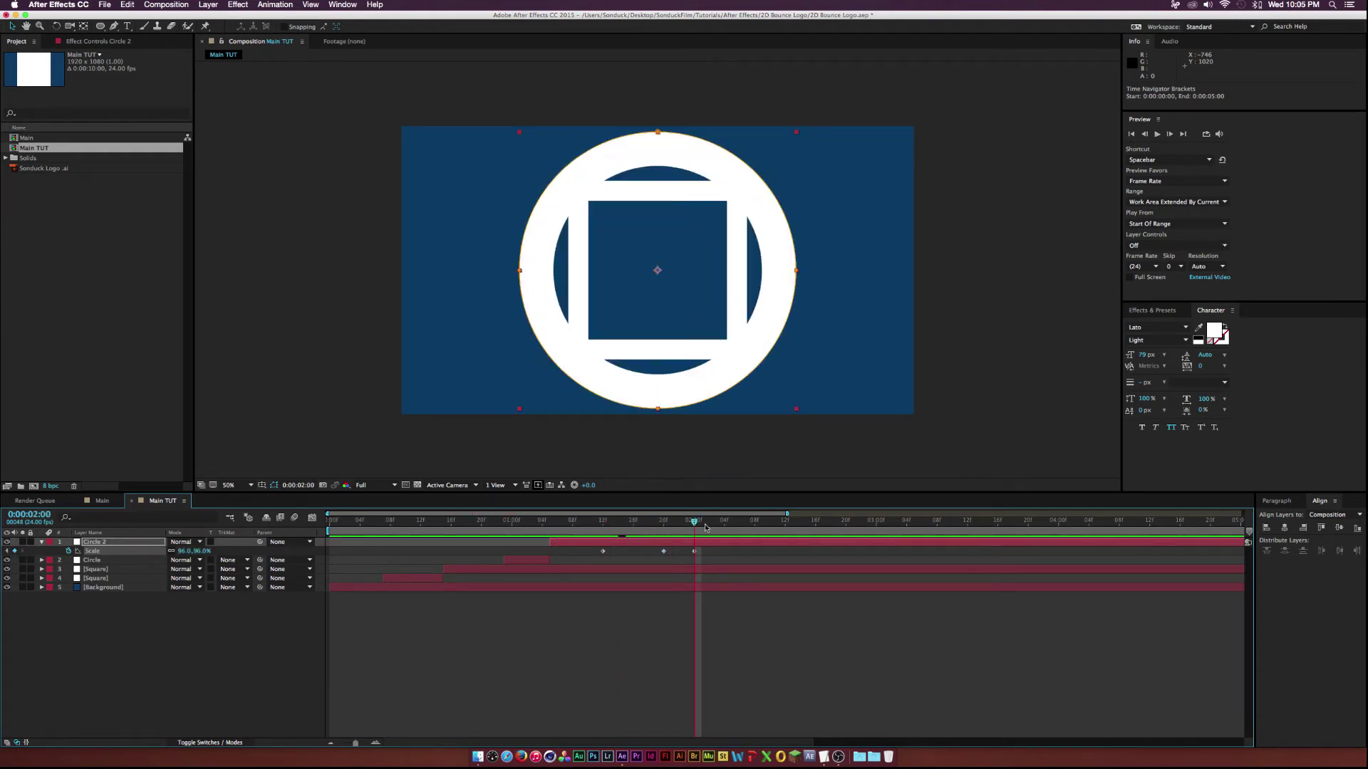
Step: Add Circle 2 Scale keyframes of 45% at 2:06 and 30% at 2:16
{"action": "left_click", "coordinate": [739, 525]}
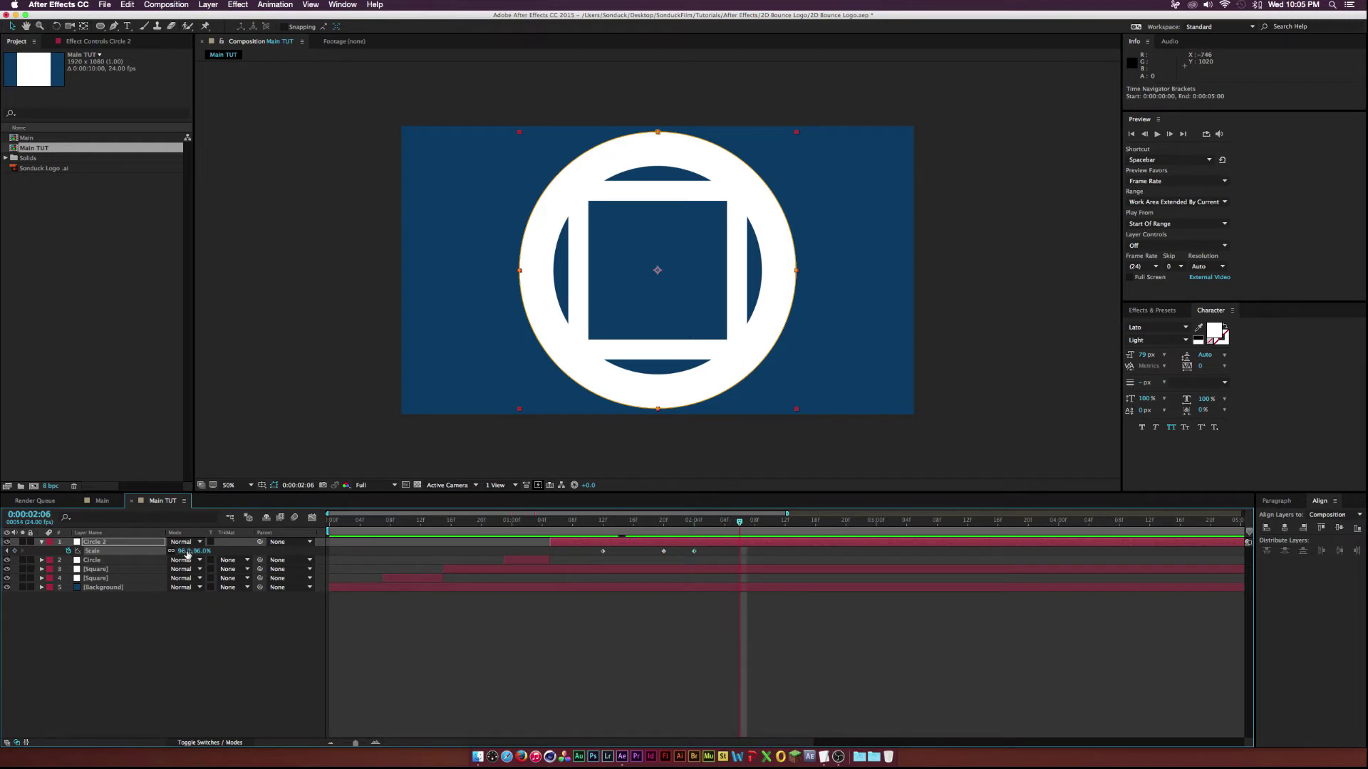
{"action": "left_click_drag", "start_coordinate": [188, 554], "coordinate": [156, 549]}
{"action": "left_click_drag", "start_coordinate": [584, 525], "coordinate": [769, 529]}
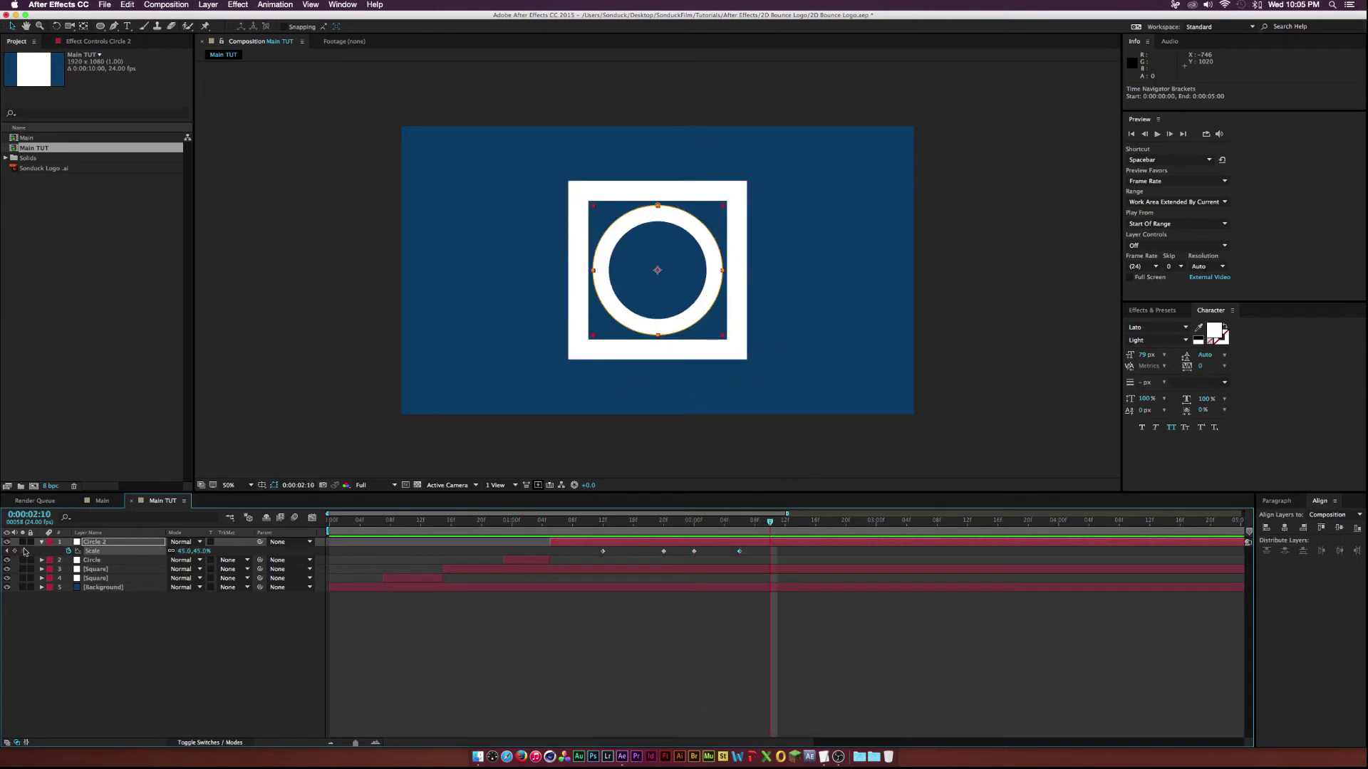
{"action": "left_click", "coordinate": [815, 522]}
{"action": "left_click_drag", "start_coordinate": [189, 555], "coordinate": [171, 555]}
{"action": "left_click_drag", "start_coordinate": [818, 523], "coordinate": [838, 523]}
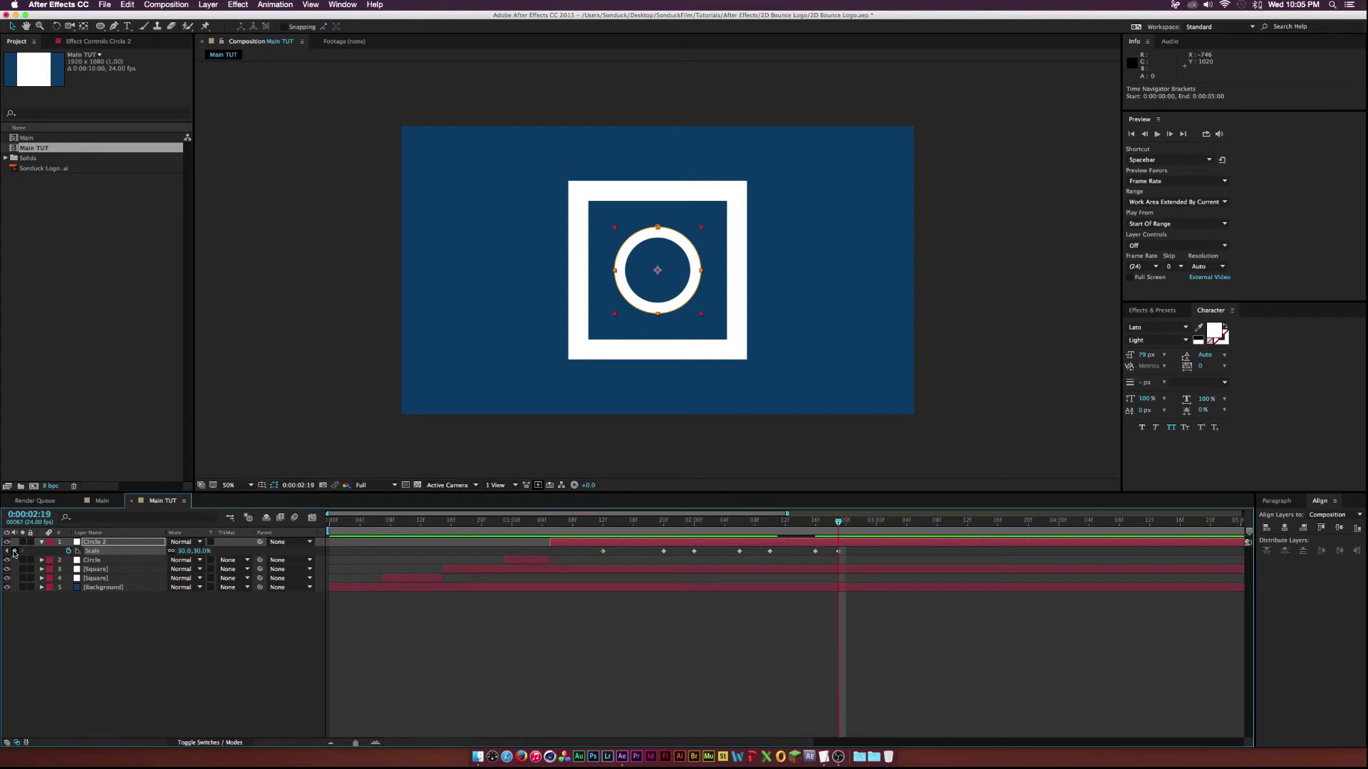
Step: Add Circle 2 Scale keyframes of 18% at 3:02 and 11% at 3:09, then review from 2:06
{"action": "left_click", "coordinate": [891, 522]}
{"action": "left_click_drag", "start_coordinate": [180, 556], "coordinate": [166, 556]}
{"action": "left_click", "coordinate": [922, 522]}
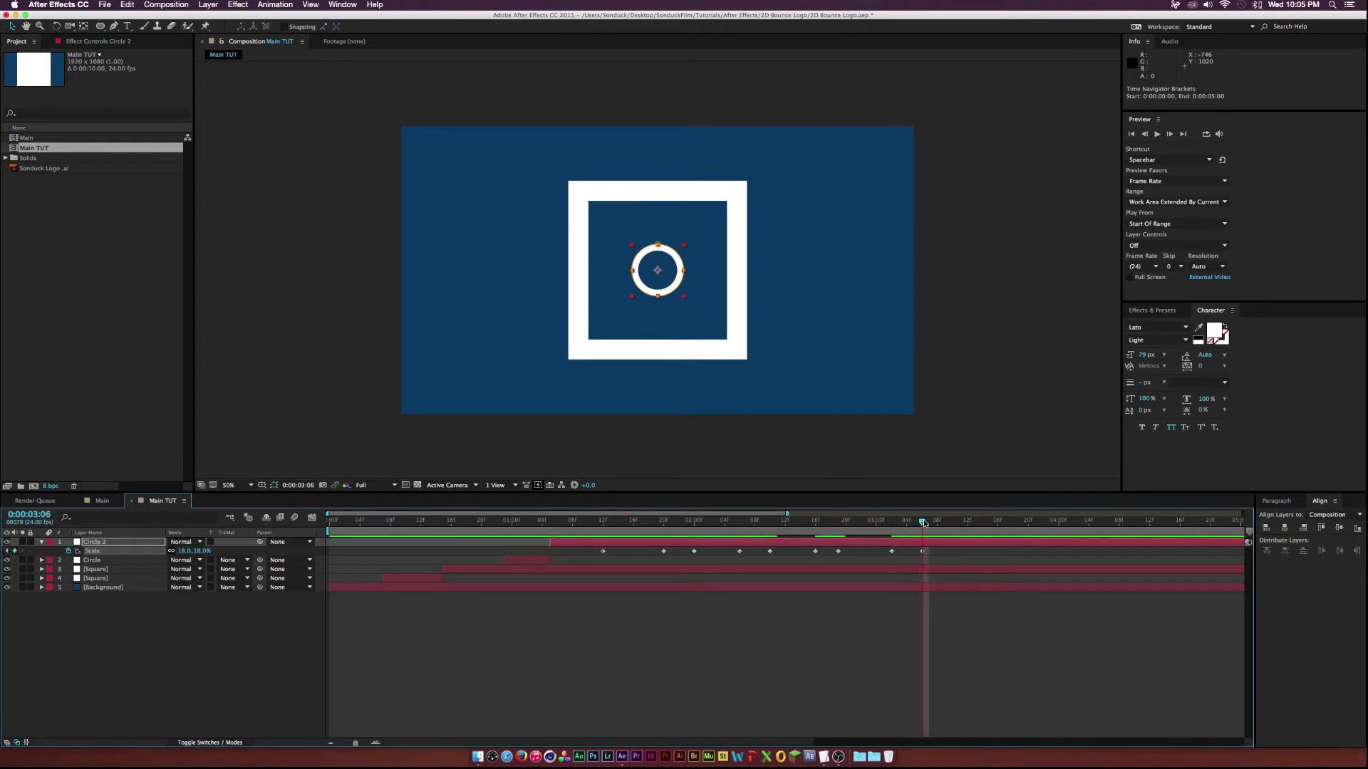
{"action": "left_click_drag", "start_coordinate": [923, 522], "coordinate": [960, 521]}
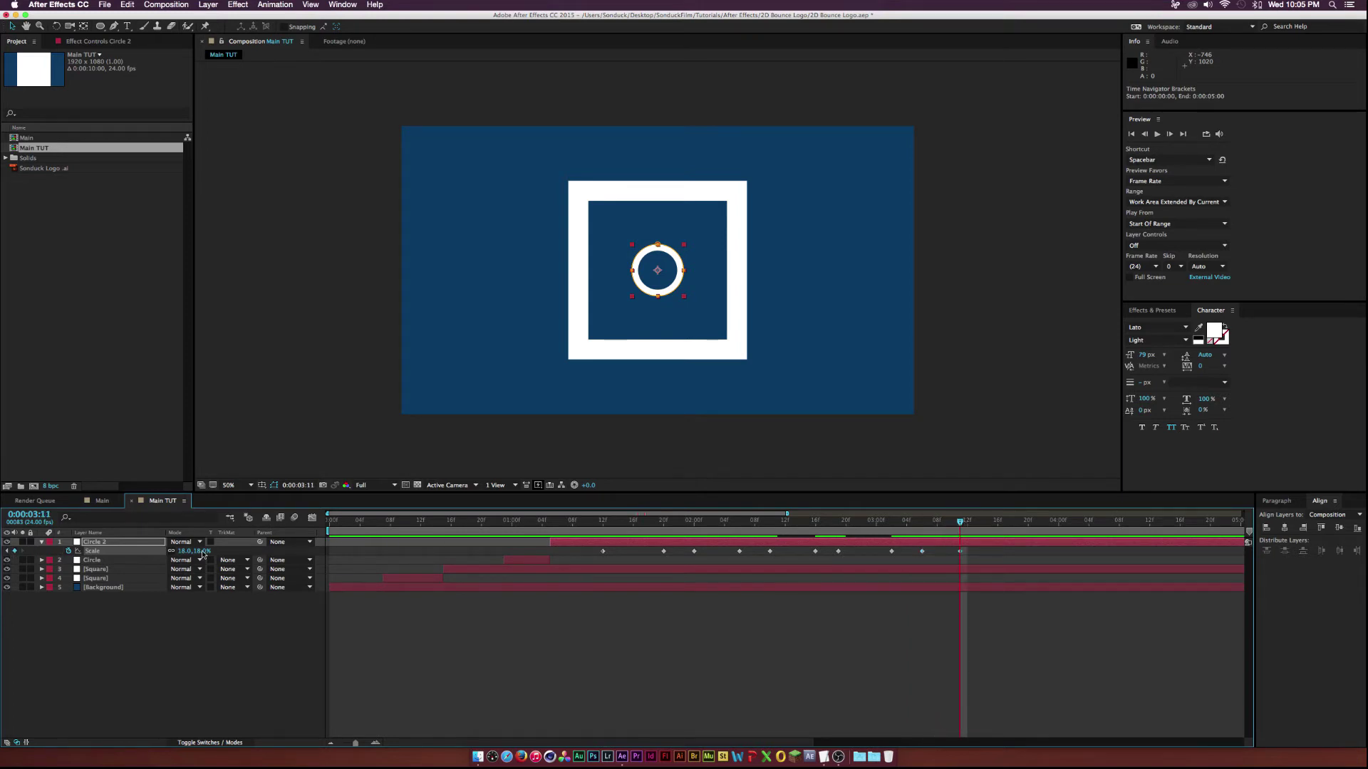
{"action": "left_click_drag", "start_coordinate": [186, 550], "coordinate": [171, 551]}
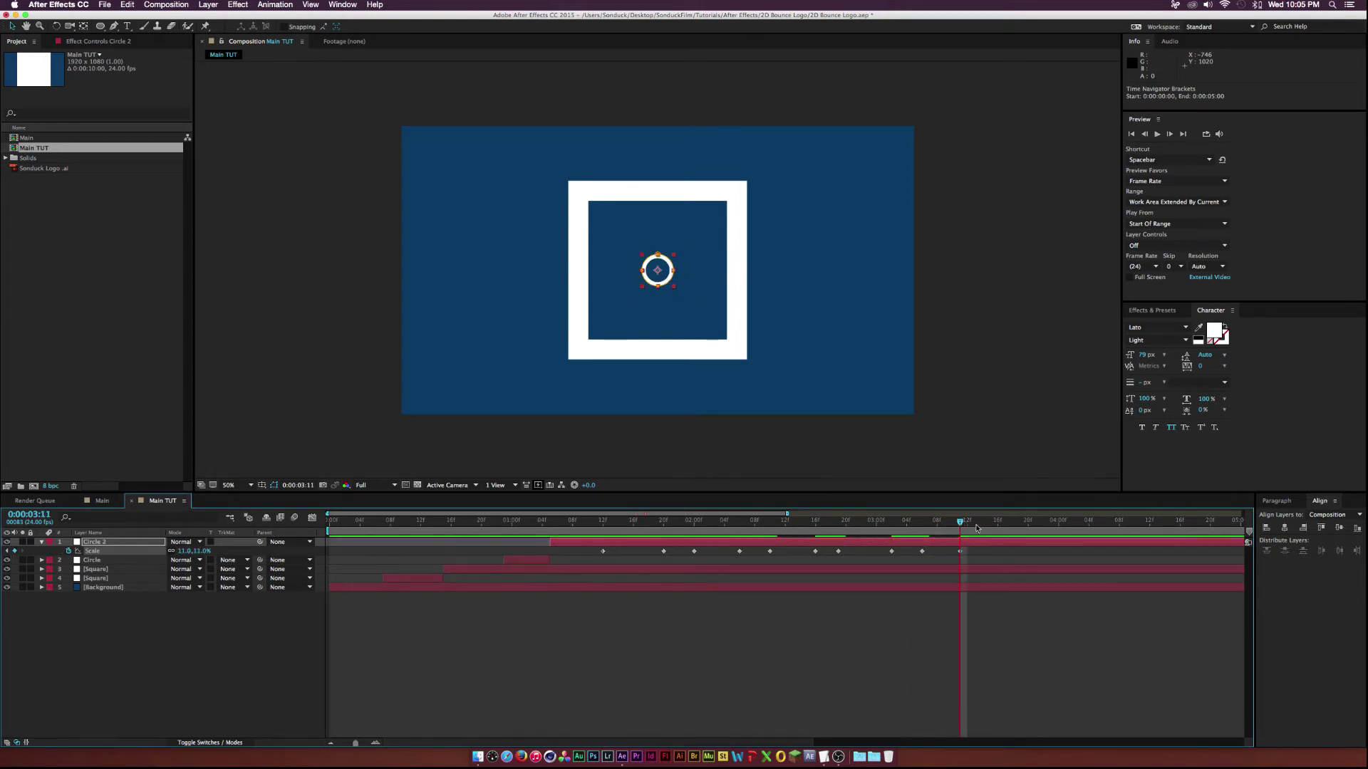
{"action": "left_click_drag", "start_coordinate": [957, 523], "coordinate": [739, 523]}
Step: Preview the bounce, then add a Square Scale keyframe at 2:10
{"action": "left_click", "coordinate": [1157, 135]}
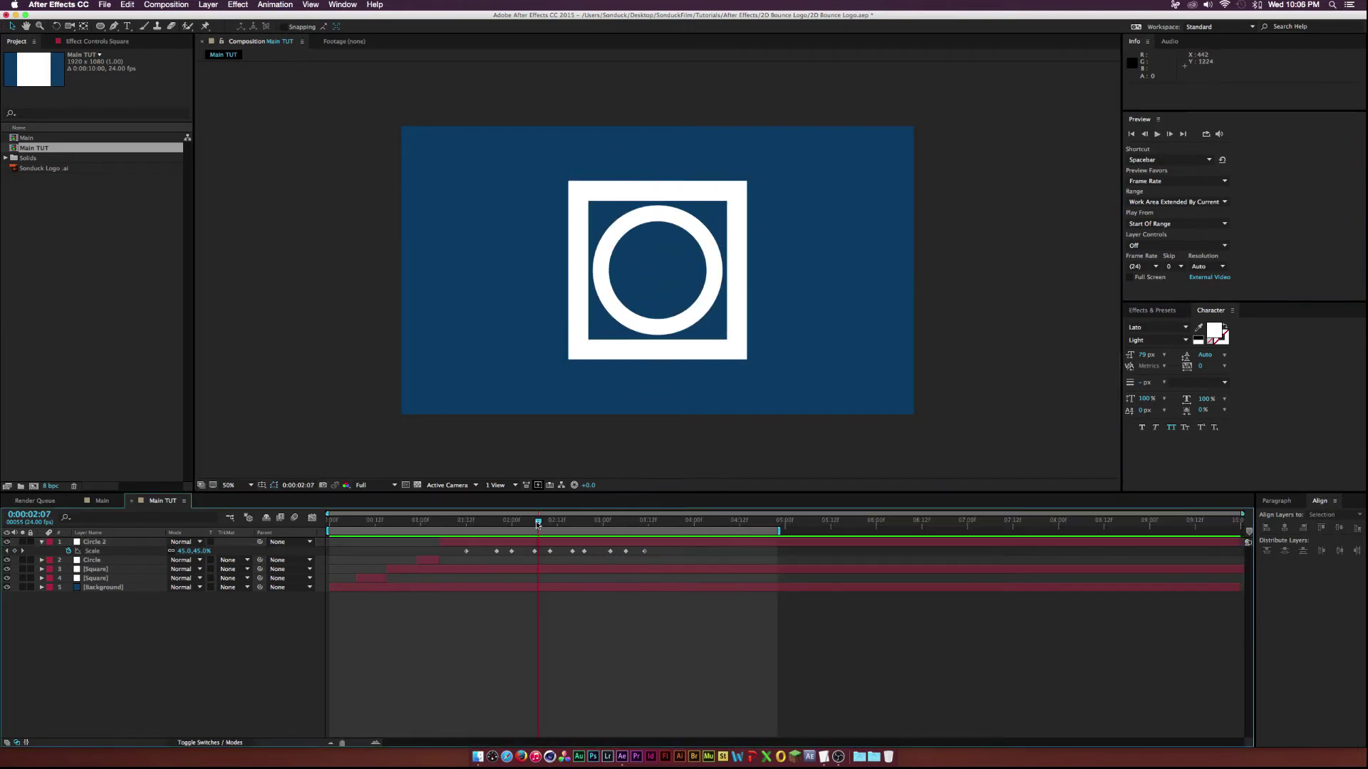
{"action": "left_click_drag", "start_coordinate": [538, 523], "coordinate": [548, 522]}
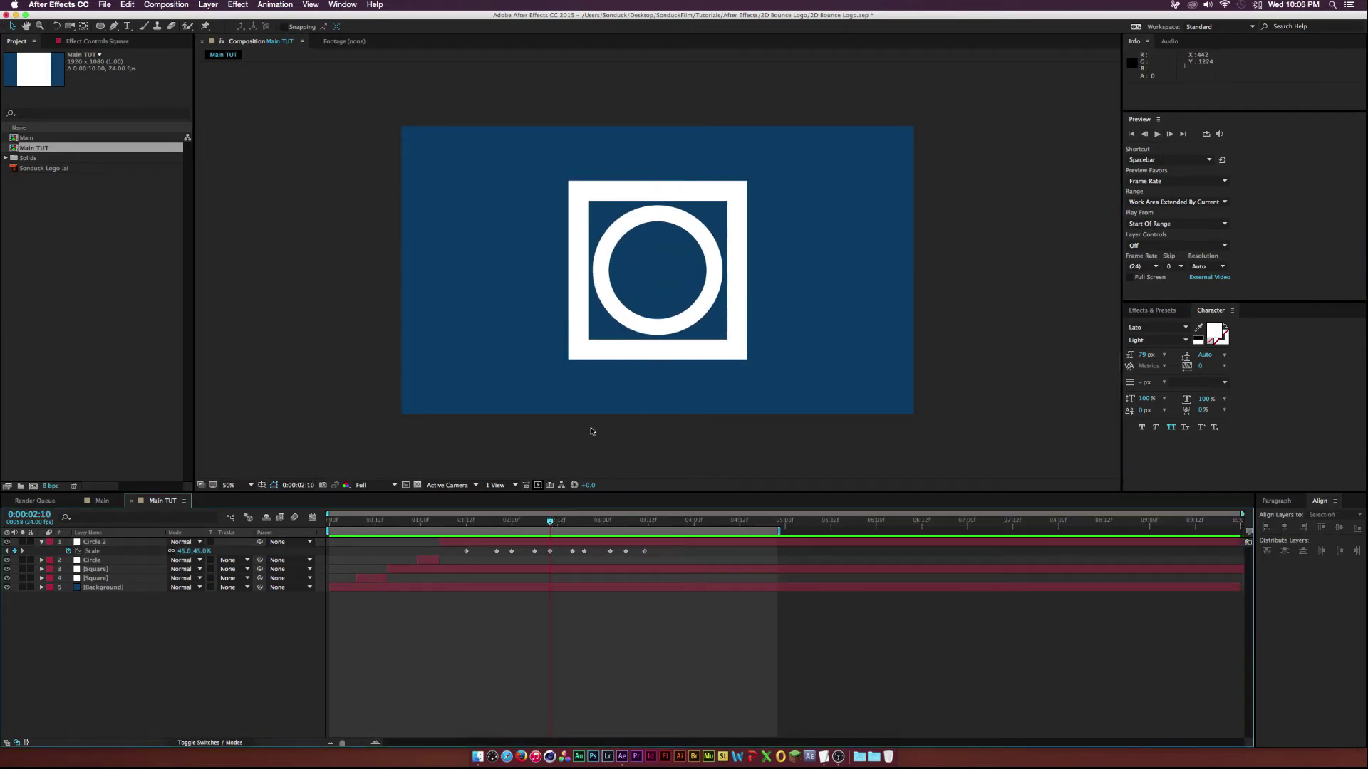
{"action": "left_click", "coordinate": [102, 570]}
{"action": "key", "text": "s"}
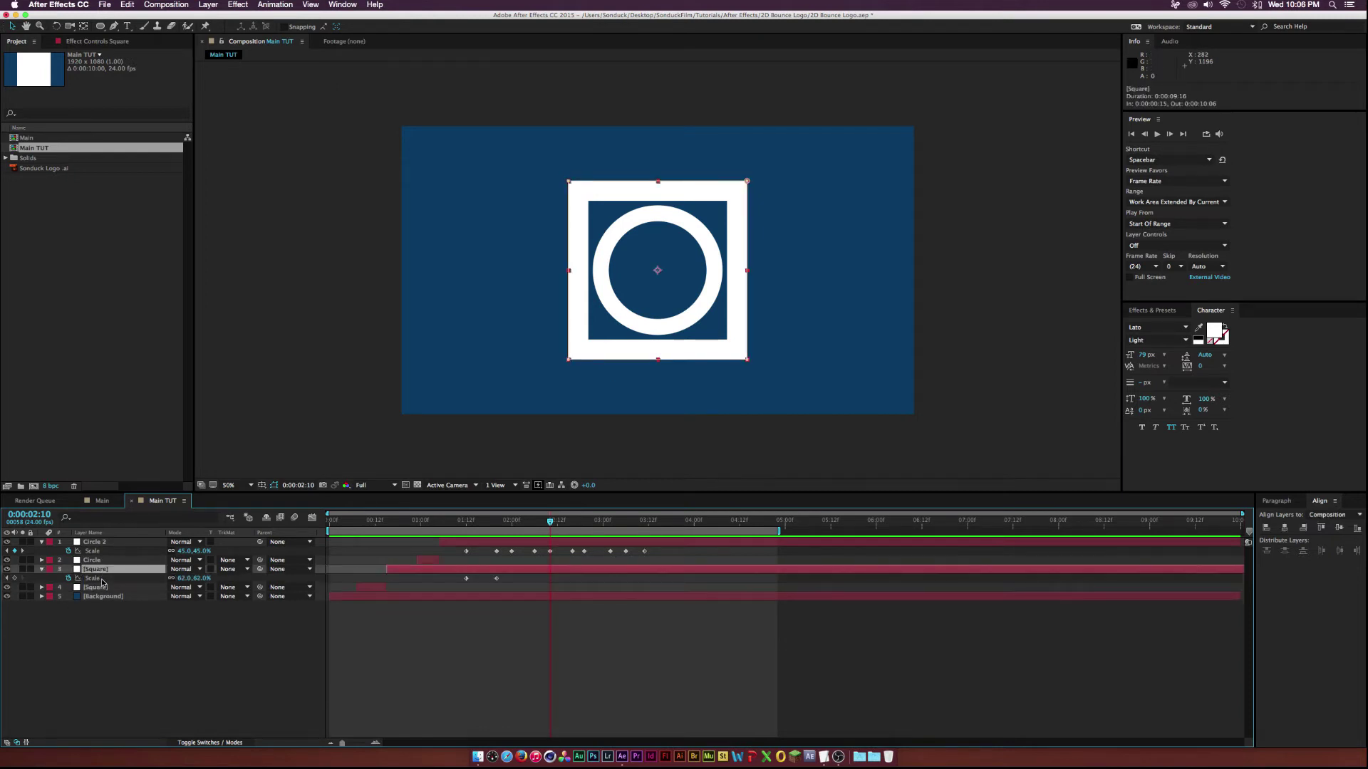
{"action": "left_click", "coordinate": [14, 578]}
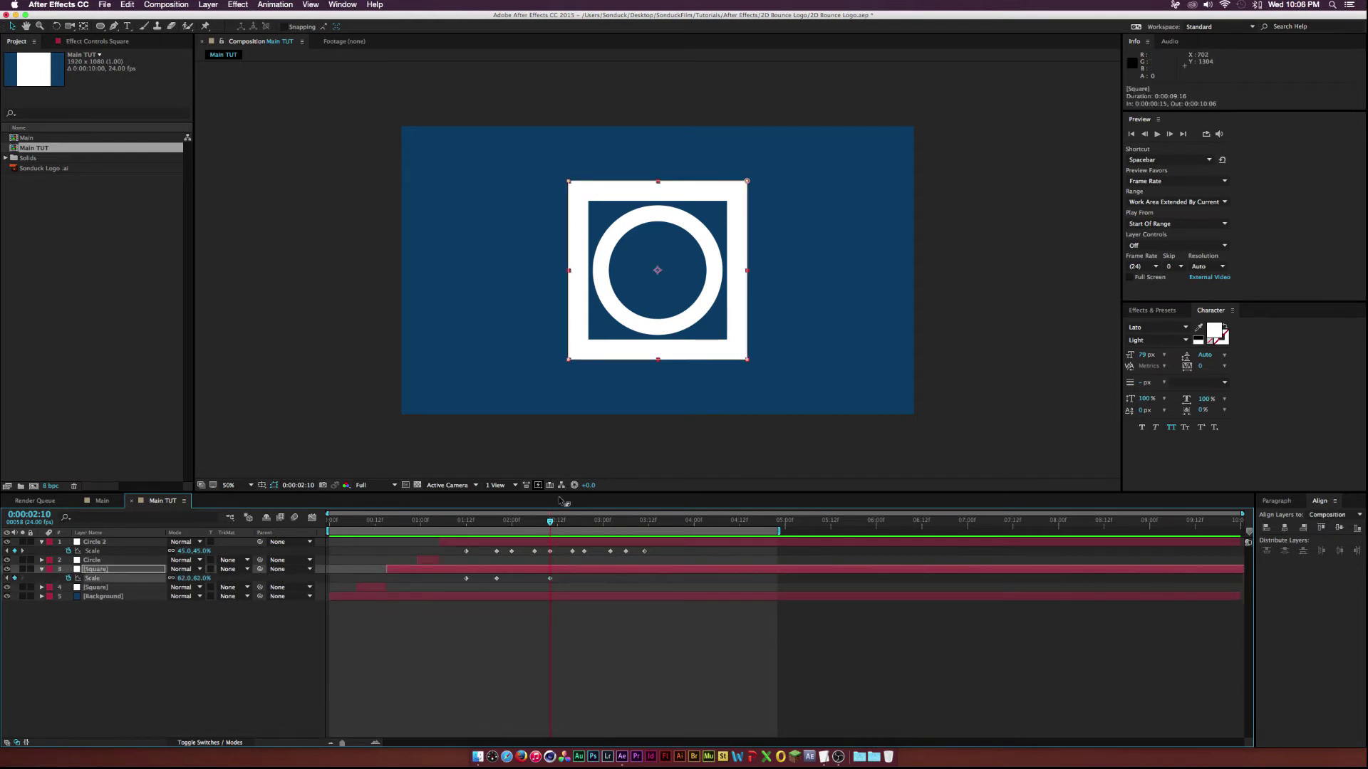
Step: Shrink the Square to 50%, then 35% at 2:19, matching Circle 2's keyframes
{"action": "key", "text": "k"}
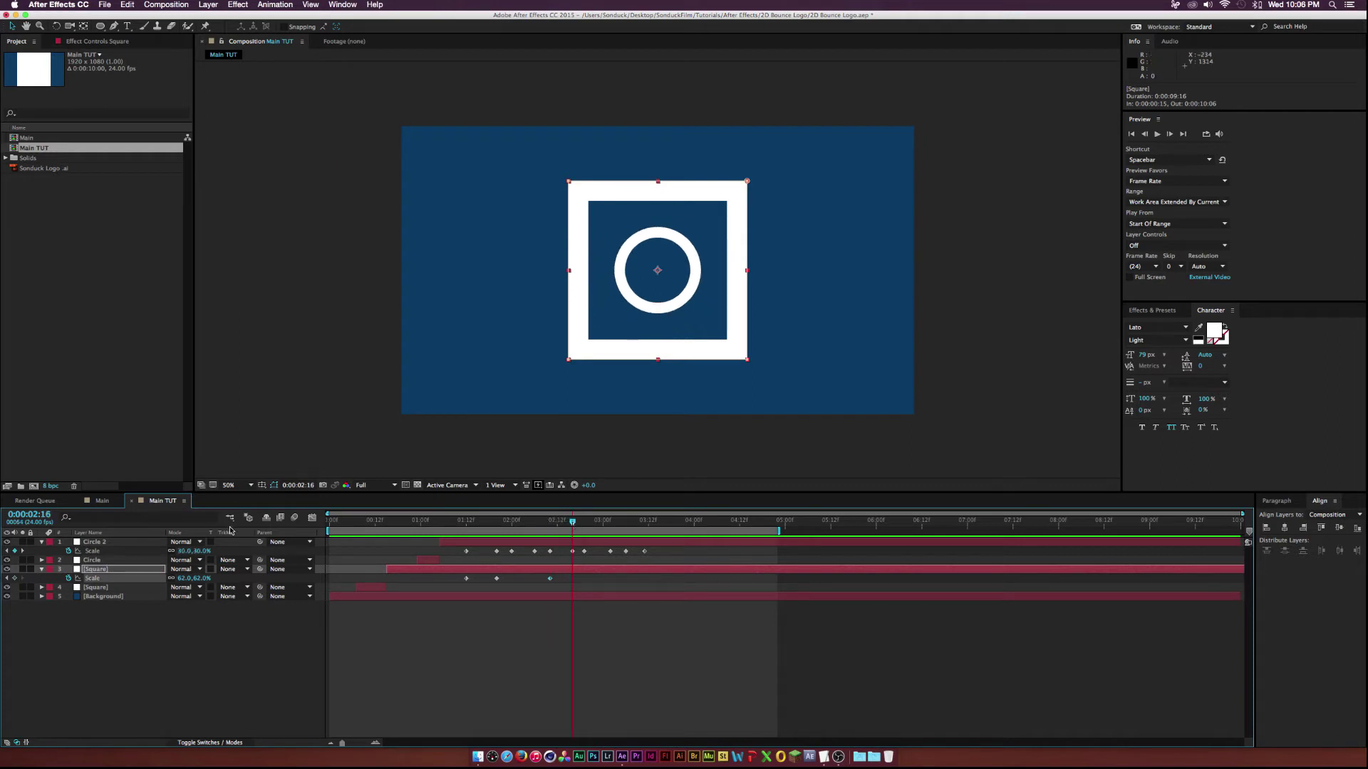
{"action": "left_click_drag", "start_coordinate": [186, 579], "coordinate": [179, 582]}
{"action": "left_click", "coordinate": [588, 523]}
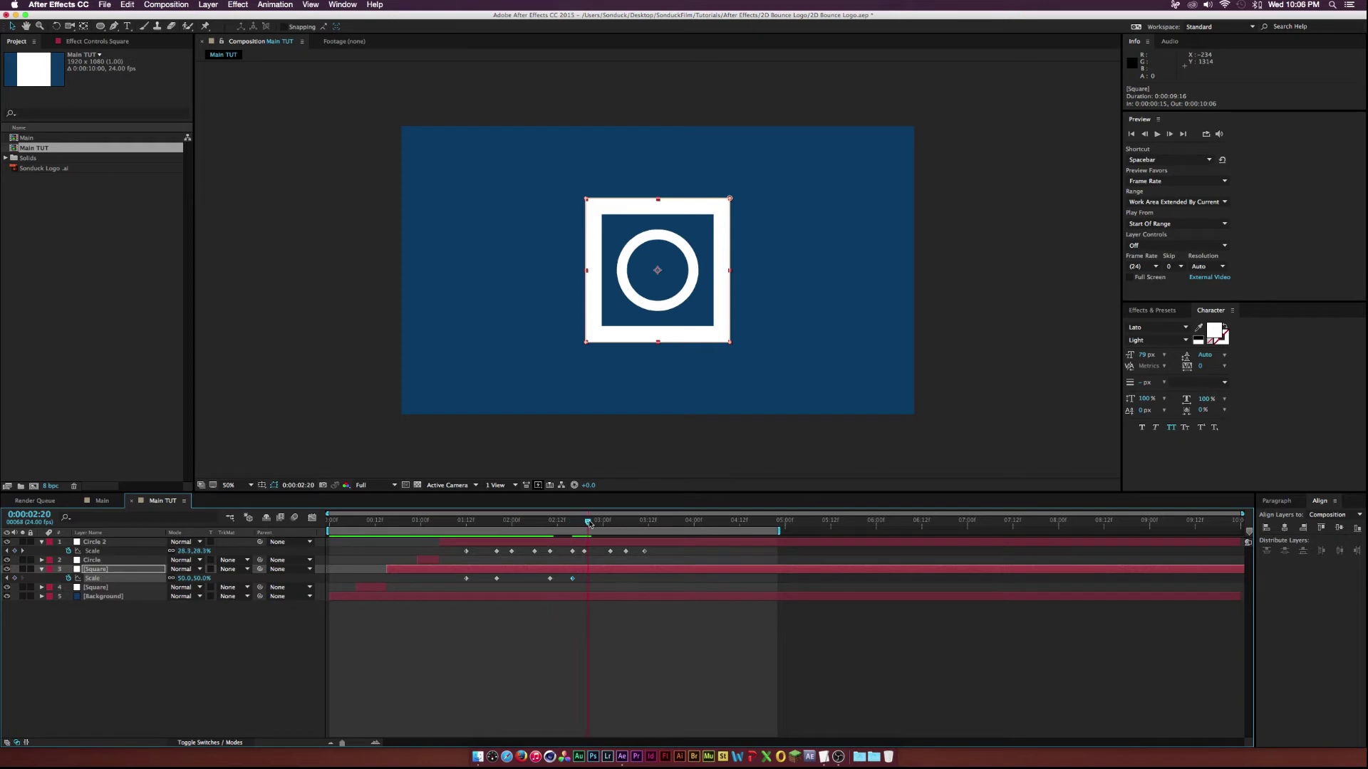
{"action": "left_click_drag", "start_coordinate": [588, 523], "coordinate": [611, 523]}
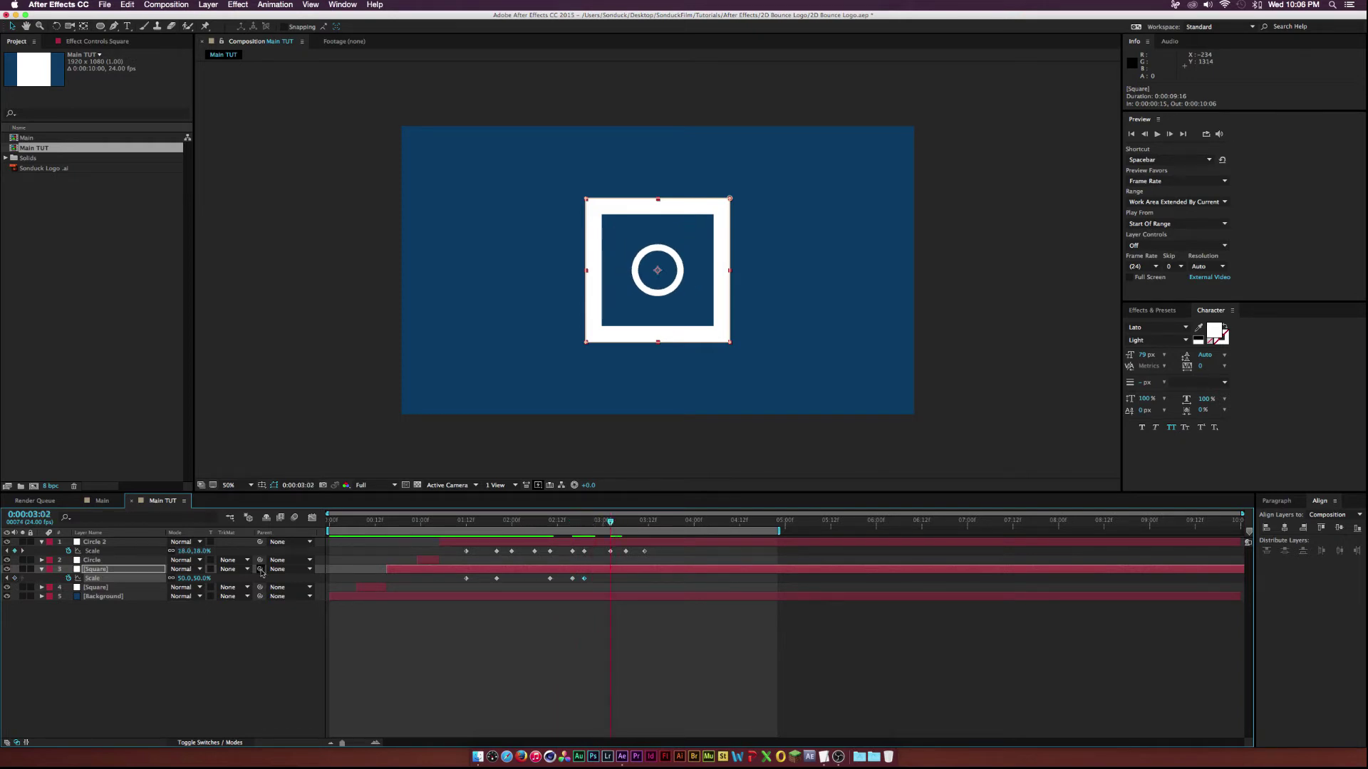
{"action": "left_click_drag", "start_coordinate": [182, 580], "coordinate": [172, 581]}
Step: Shrink the Square further to 19% at Circle 2's next keyframe and preview the bounce
{"action": "left_click_drag", "start_coordinate": [610, 522], "coordinate": [624, 523]}
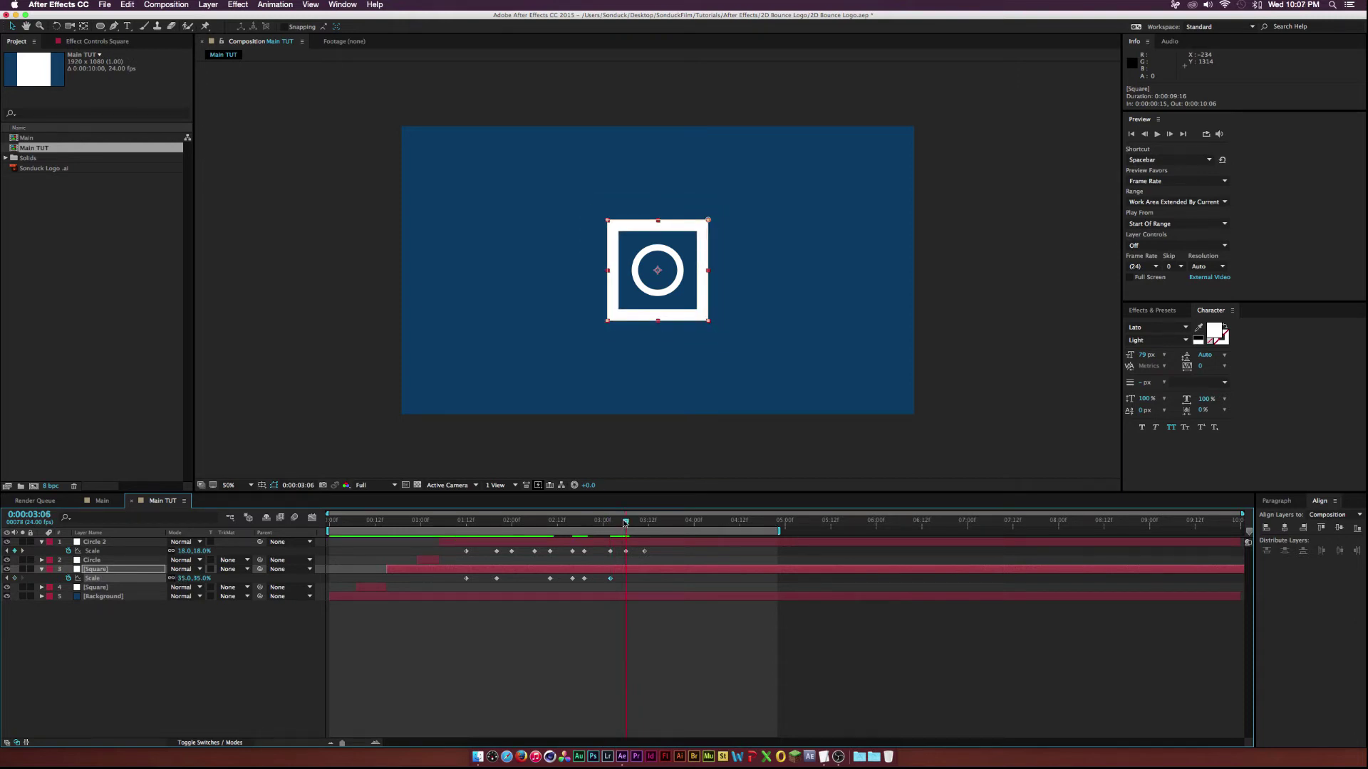
{"action": "left_click", "coordinate": [22, 551]}
{"action": "left_click_drag", "start_coordinate": [173, 579], "coordinate": [176, 580]}
{"action": "left_click", "coordinate": [1158, 134]}
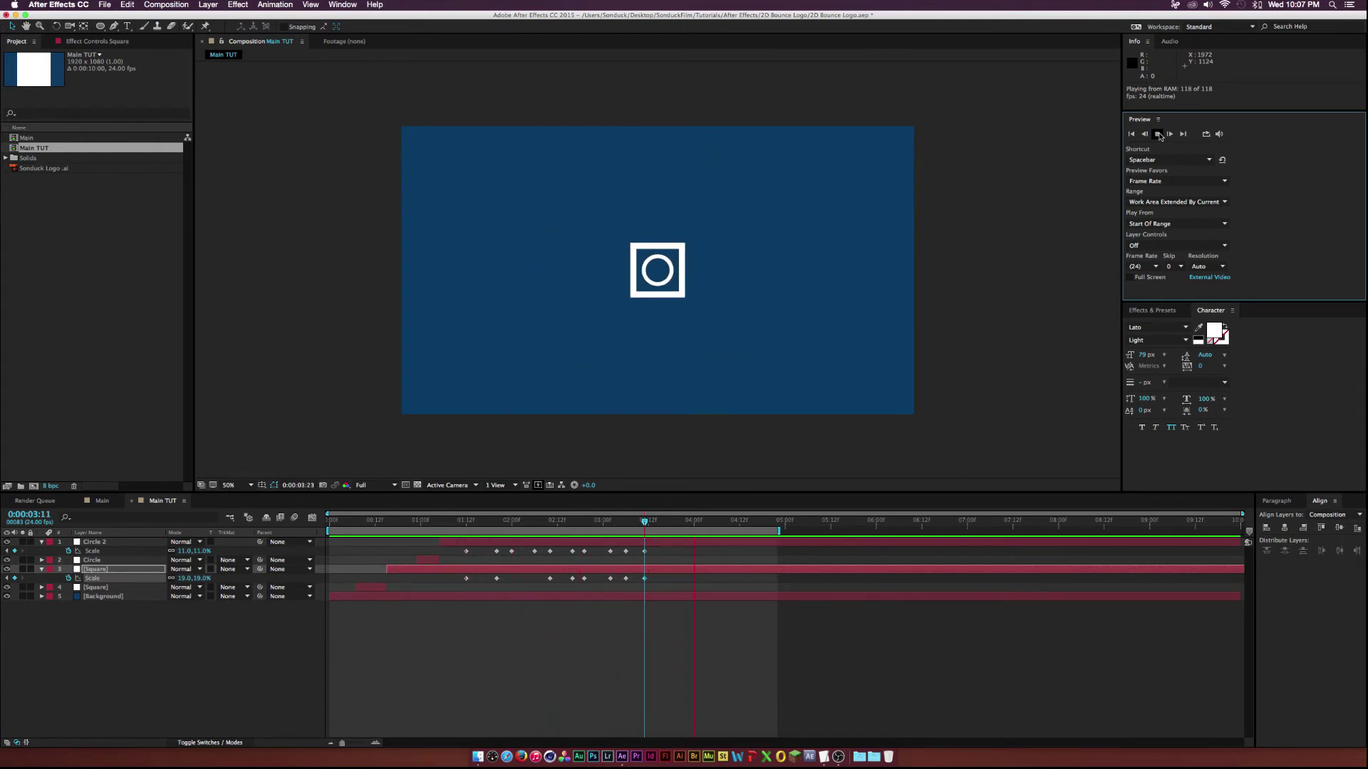
Step: Unlink Circle 2's Scale, squash it flat vertically, and move that squash keyframe to 3:16
{"action": "left_click", "coordinate": [95, 542]}
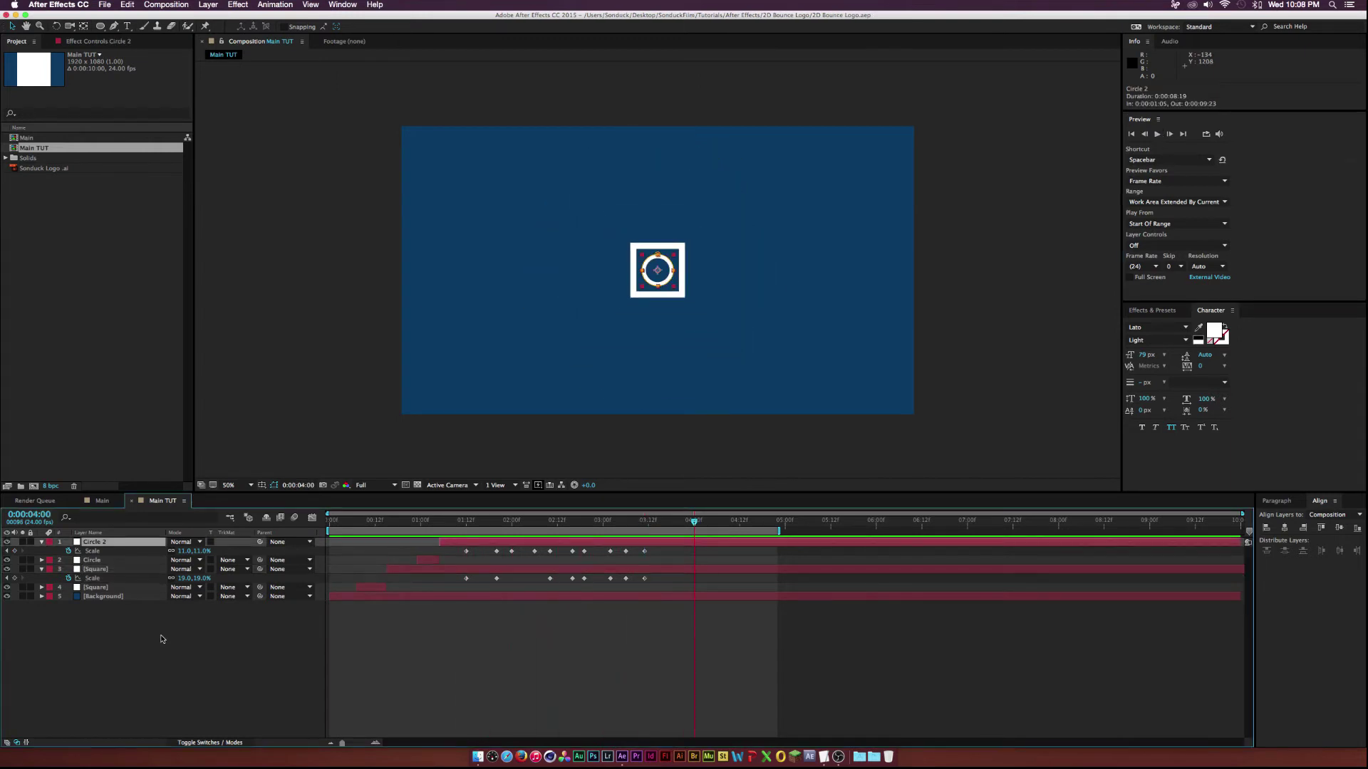
{"action": "left_click", "coordinate": [15, 551]}
{"action": "left_click", "coordinate": [171, 551]}
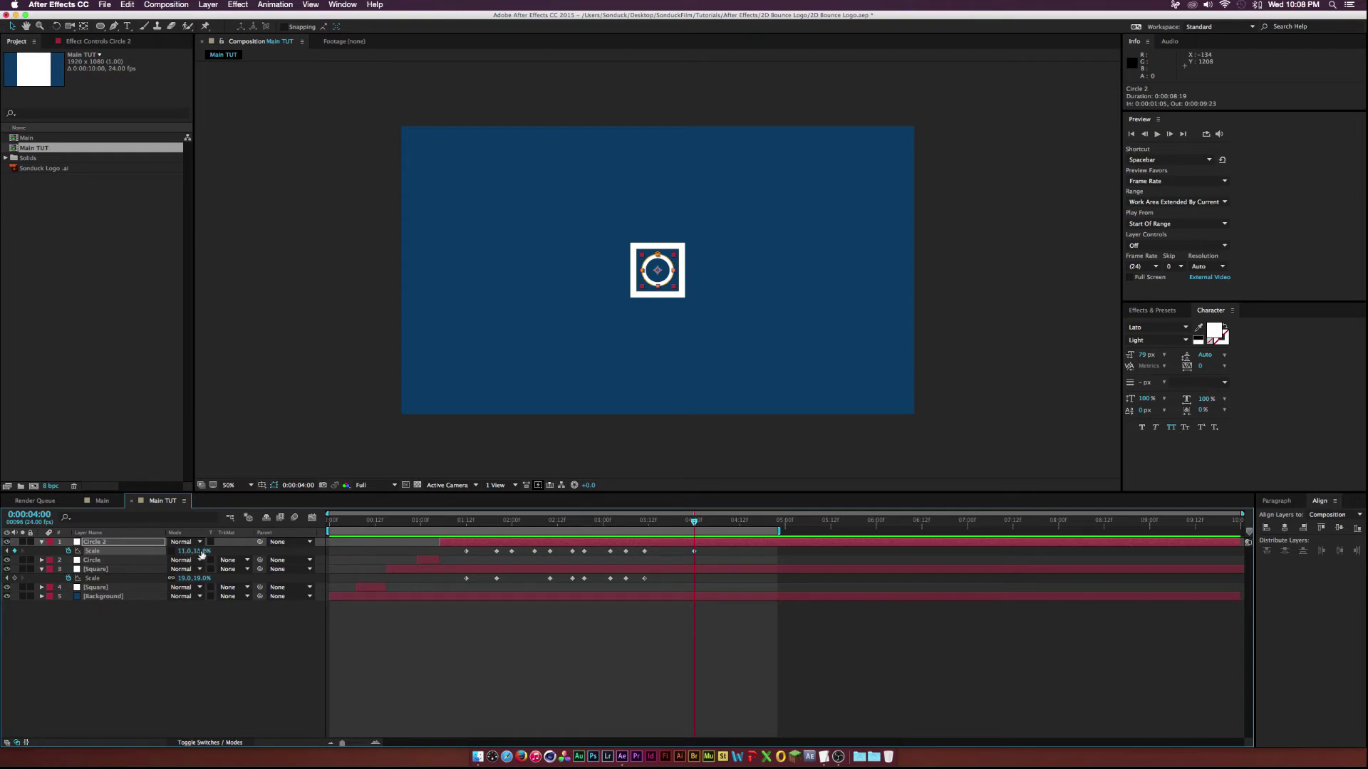
{"action": "left_click_drag", "start_coordinate": [201, 555], "coordinate": [192, 553]}
{"action": "left_click", "coordinate": [300, 656]}
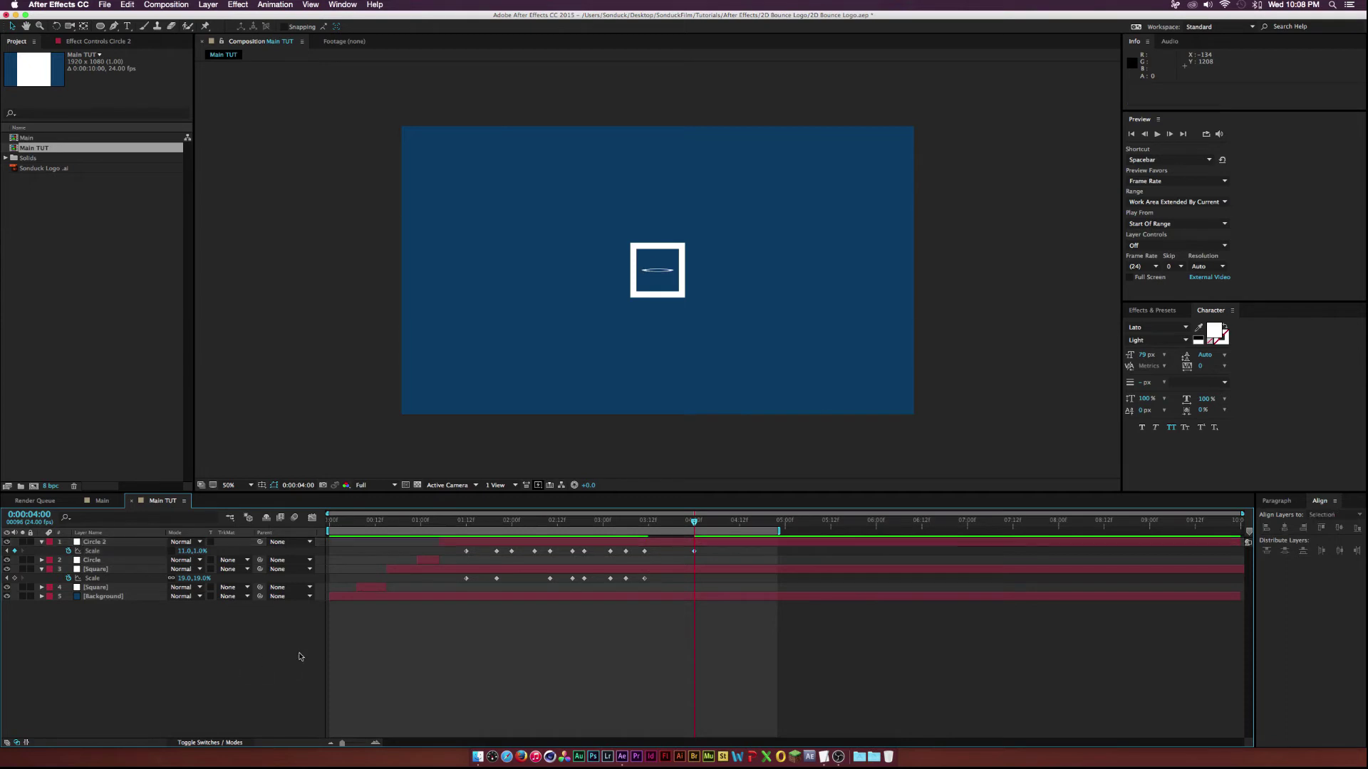
{"action": "left_click_drag", "start_coordinate": [682, 518], "coordinate": [646, 522]}
{"action": "left_click", "coordinate": [645, 551]}
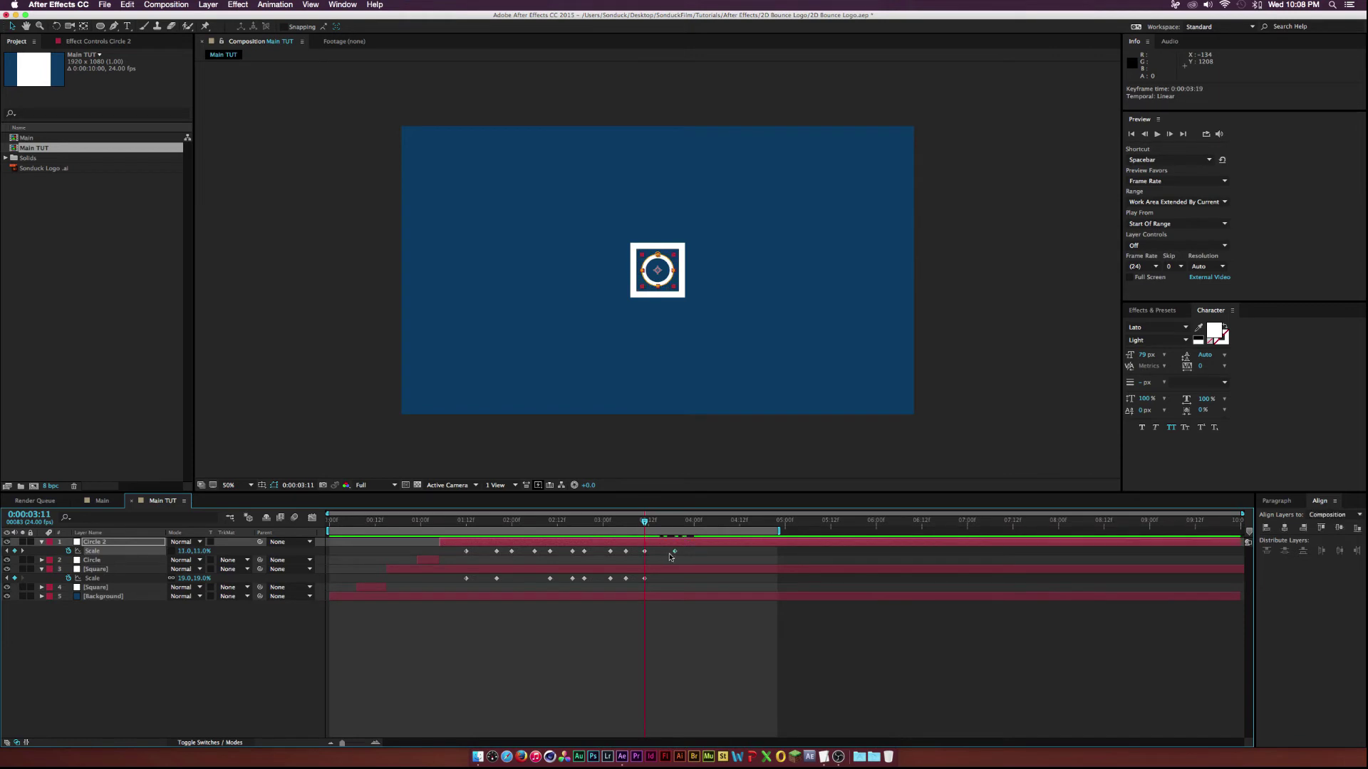
{"action": "left_click_drag", "start_coordinate": [668, 557], "coordinate": [691, 523]}
Step: Restore Circle 2's vertical scale to 11% at 4:00 and relink its Scale proportions
{"action": "left_click", "coordinate": [203, 552]}
{"action": "type", "text": "11"}
{"action": "key", "text": "Return"}
{"action": "left_click", "coordinate": [172, 551]}
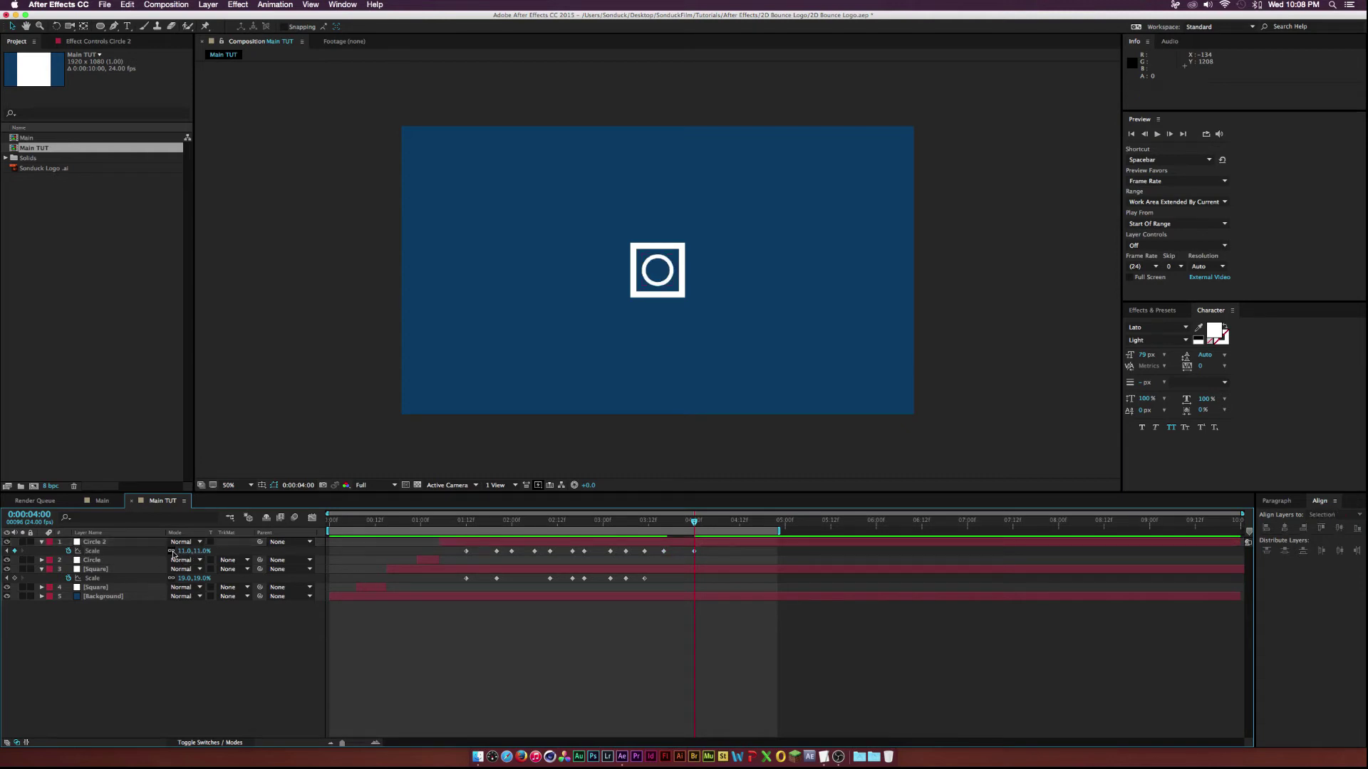
Step: Enlarge Circle 2 to 220% a few frames after 4:00, then scrub back to about 3:15
{"action": "left_click", "coordinate": [96, 543]}
{"action": "left_click_drag", "start_coordinate": [701, 523], "coordinate": [756, 524]}
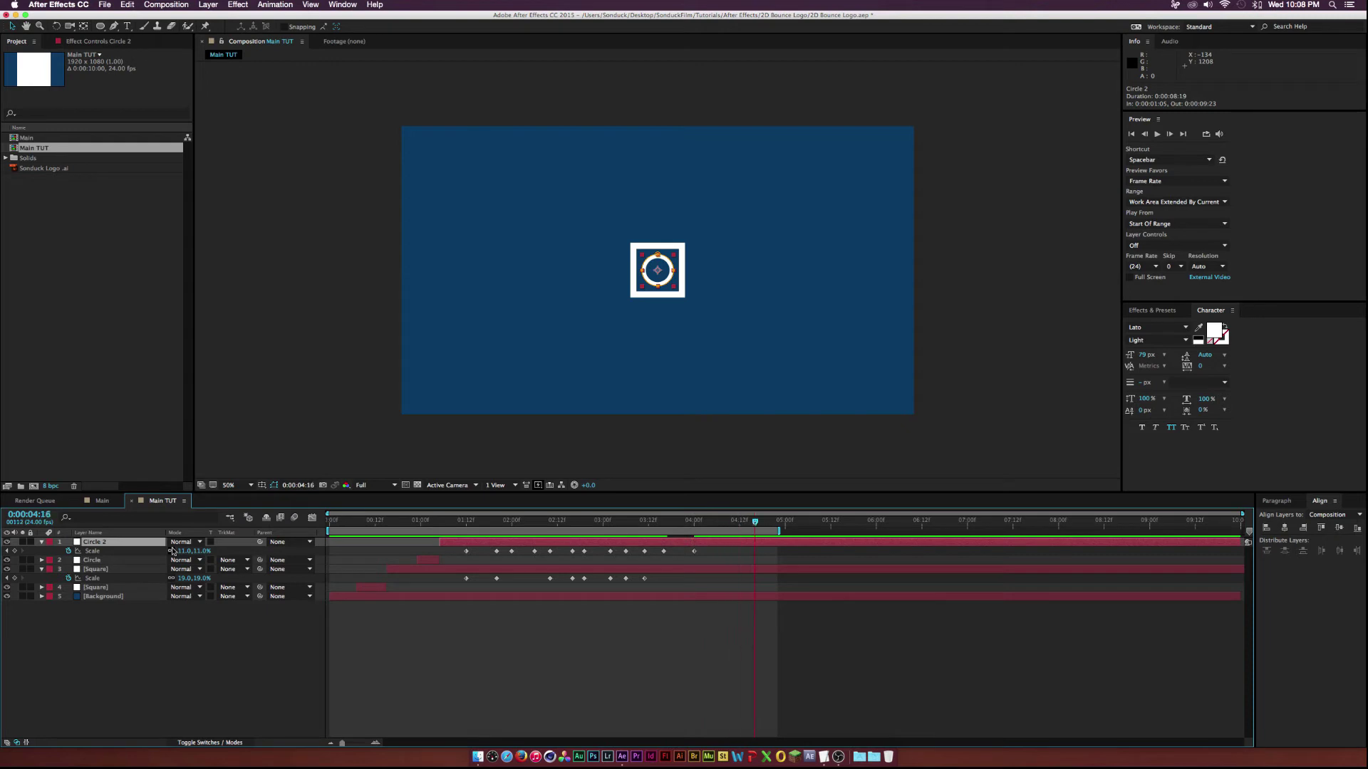
{"action": "left_click_drag", "start_coordinate": [169, 551], "coordinate": [324, 551]}
{"action": "left_click", "coordinate": [694, 521]}
{"action": "left_click_drag", "start_coordinate": [693, 520], "coordinate": [664, 522]}
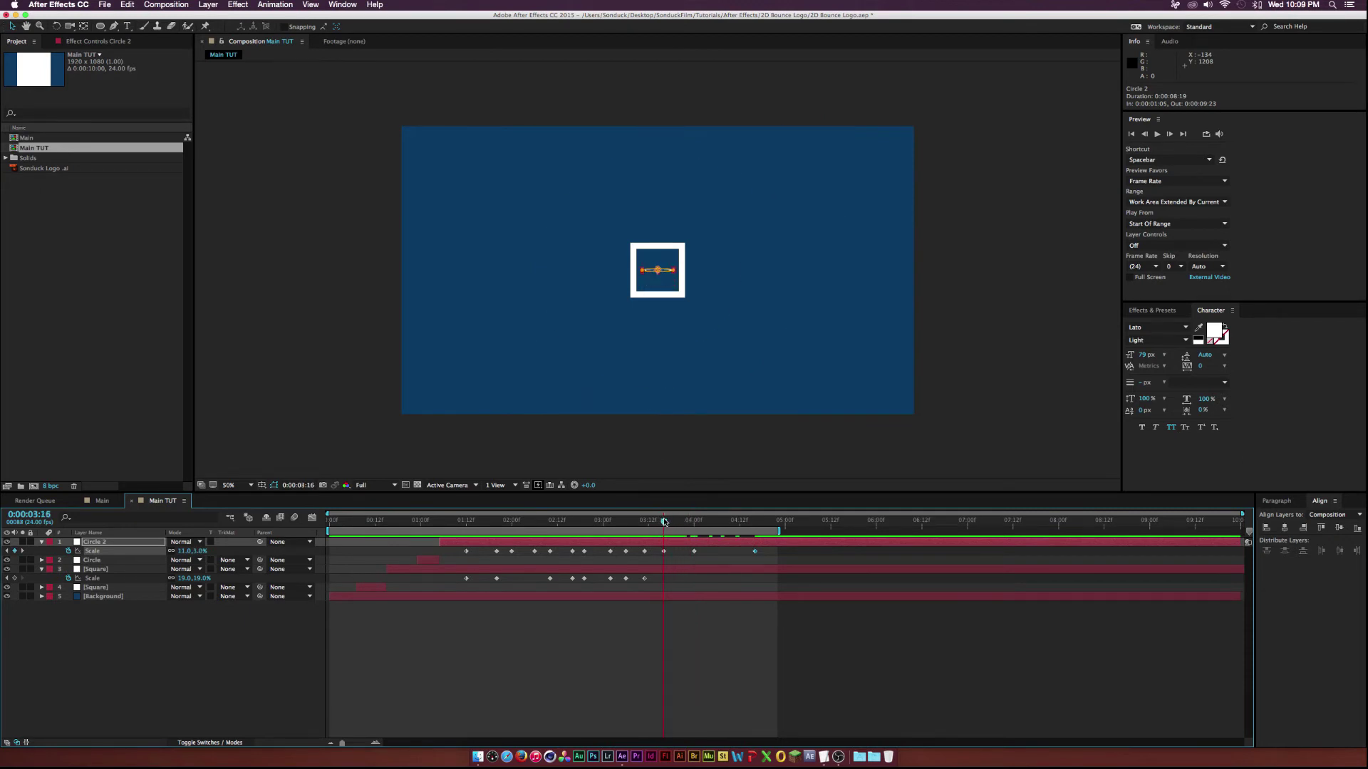
Step: Key the Square's Scale at 14,9% at 3:16, 13% at 4:00, and 25% at 4:06
{"action": "left_click", "coordinate": [91, 569]}
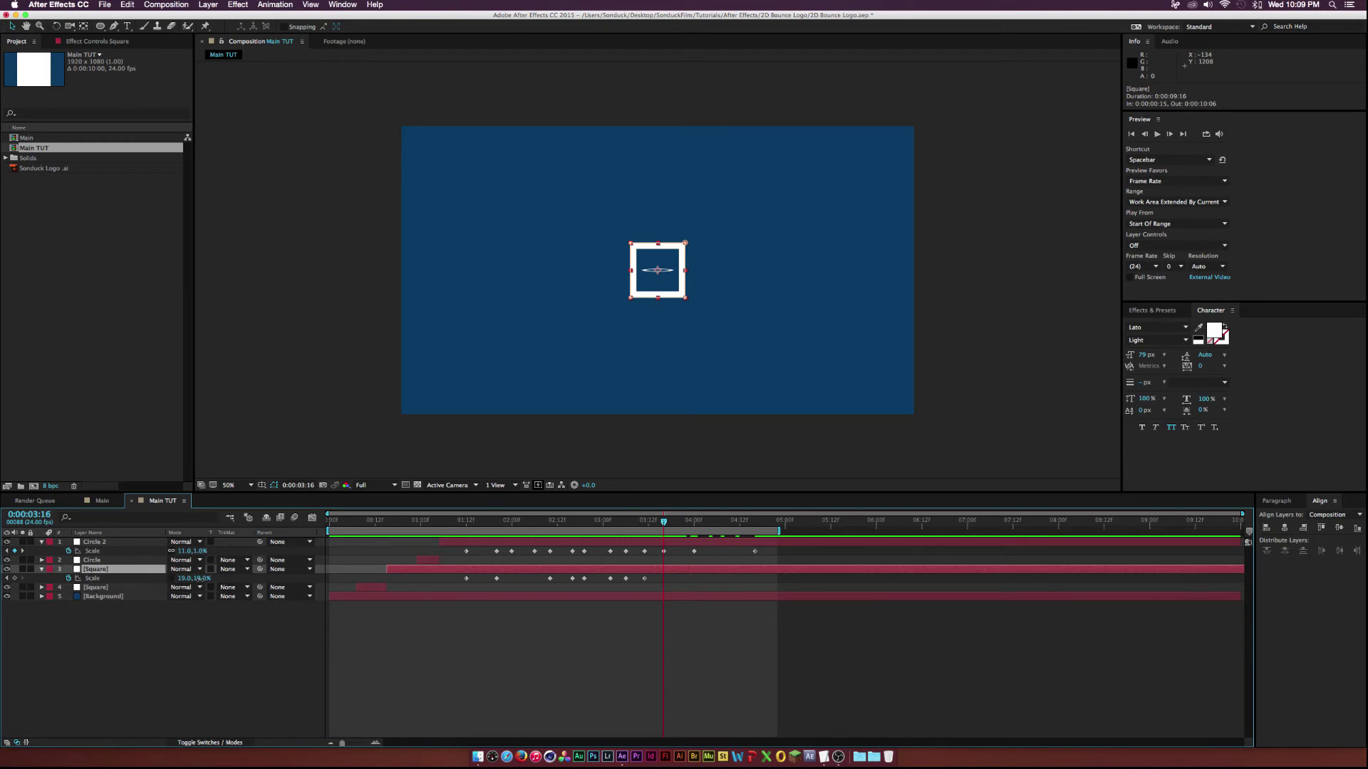
{"action": "left_click_drag", "start_coordinate": [198, 579], "coordinate": [183, 578]}
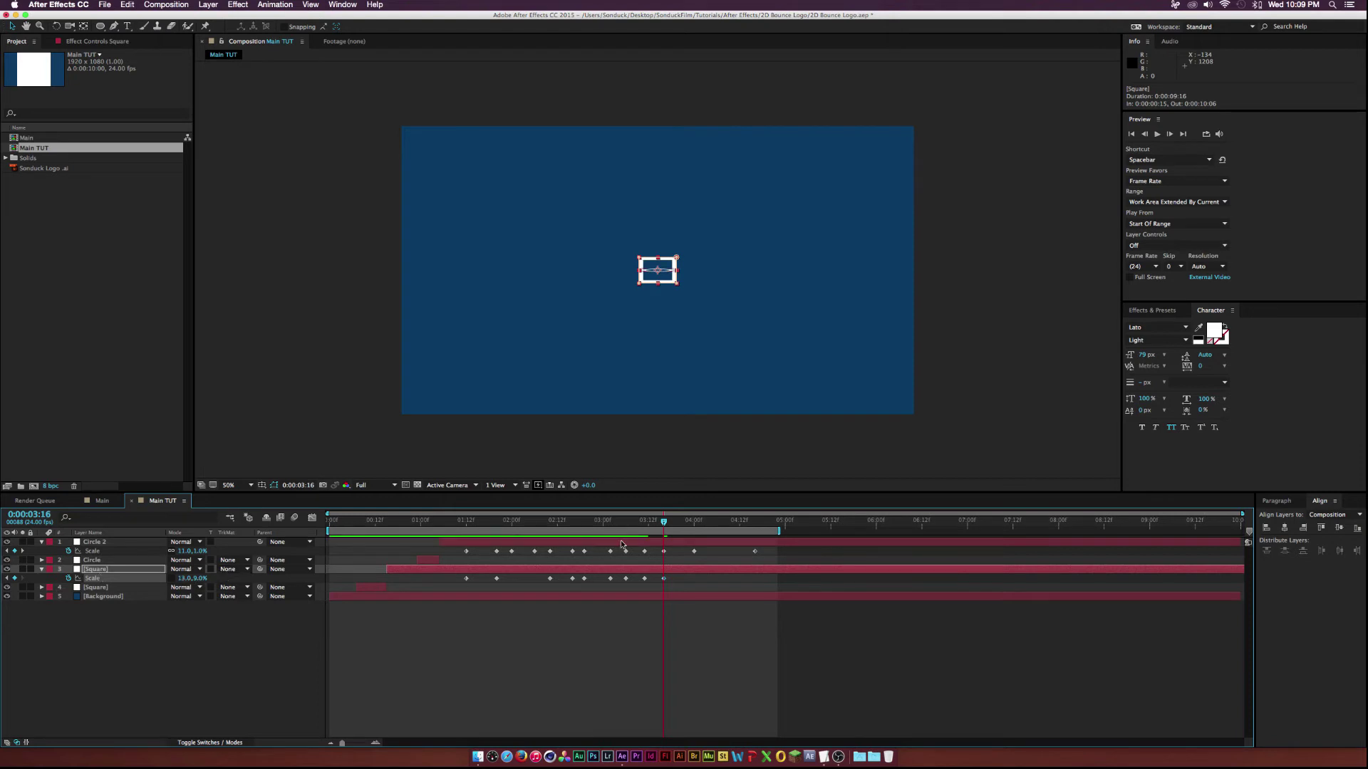
{"action": "left_click_drag", "start_coordinate": [671, 521], "coordinate": [693, 524]}
{"action": "left_click", "coordinate": [195, 581]}
{"action": "type", "text": "13"}
{"action": "left_click", "coordinate": [180, 627]}
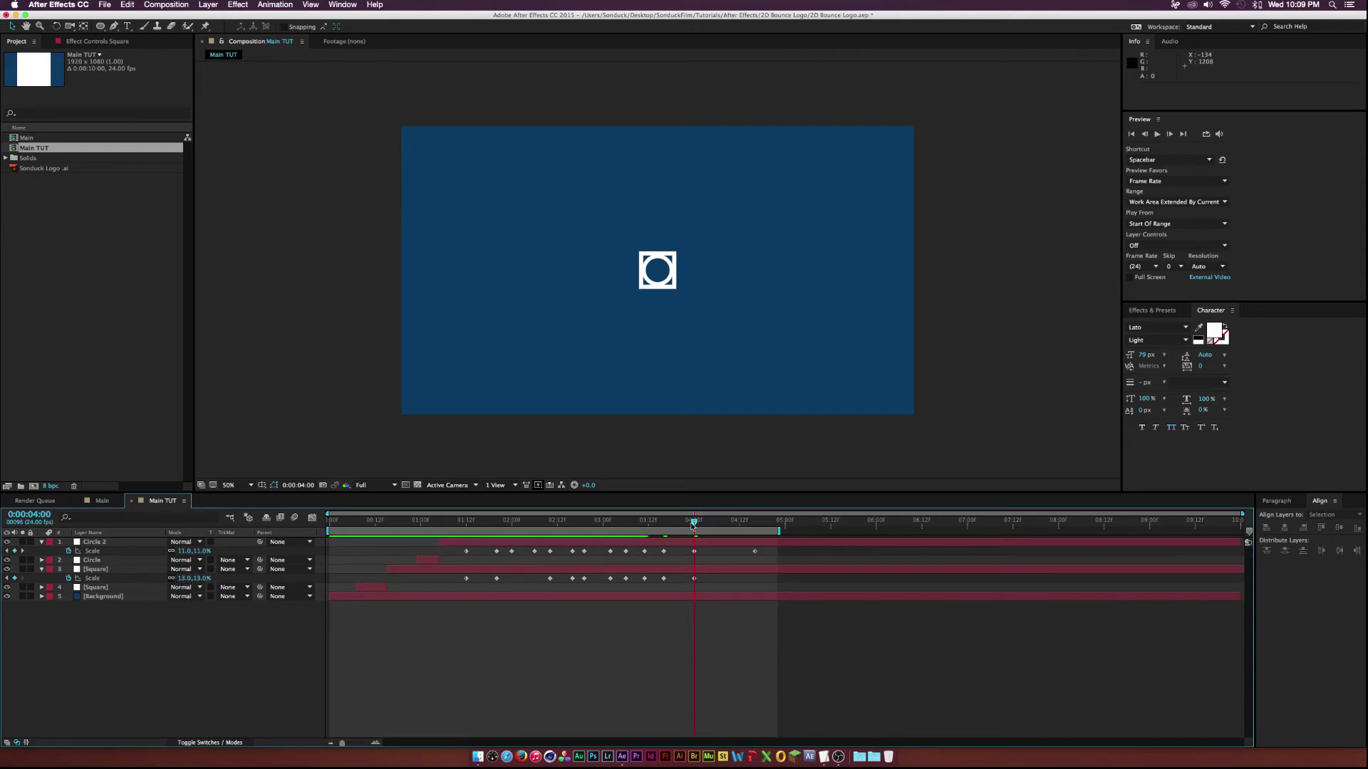
{"action": "mouse_move", "coordinate": [692, 525]}
{"action": "left_mouse_down"}
{"action": "mouse_move", "coordinate": [749, 528]}
{"action": "mouse_move", "coordinate": [716, 526]}
{"action": "left_mouse_up"}
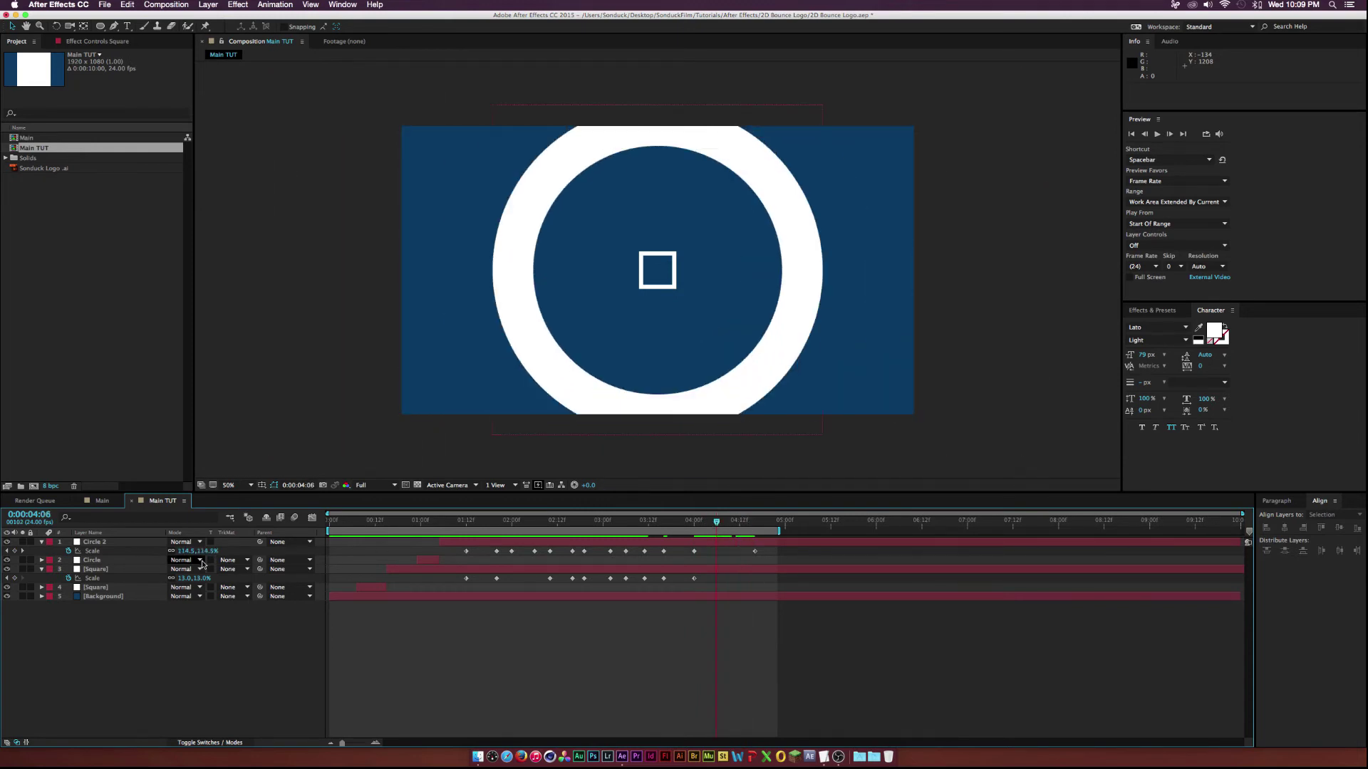
{"action": "left_click_drag", "start_coordinate": [187, 578], "coordinate": [195, 578]}
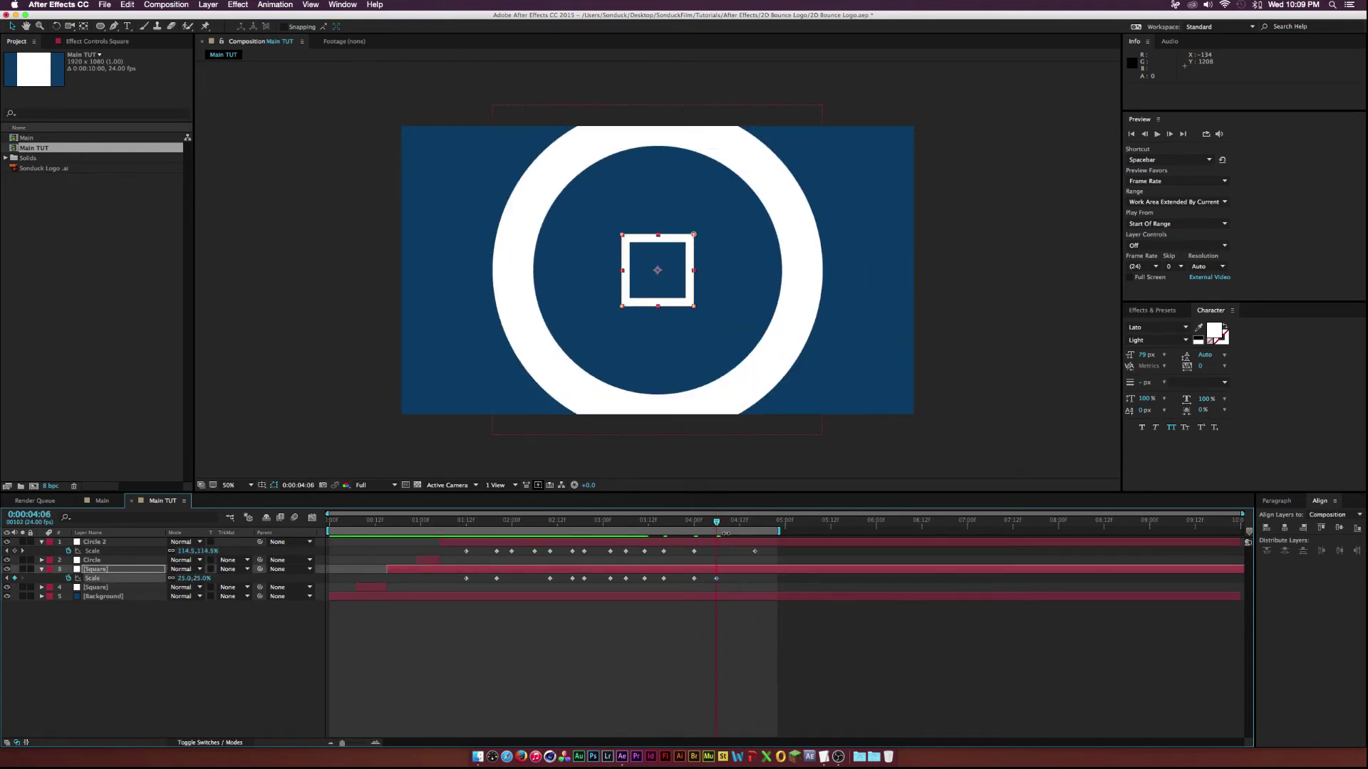
{"action": "left_click_drag", "start_coordinate": [727, 533], "coordinate": [693, 533]}
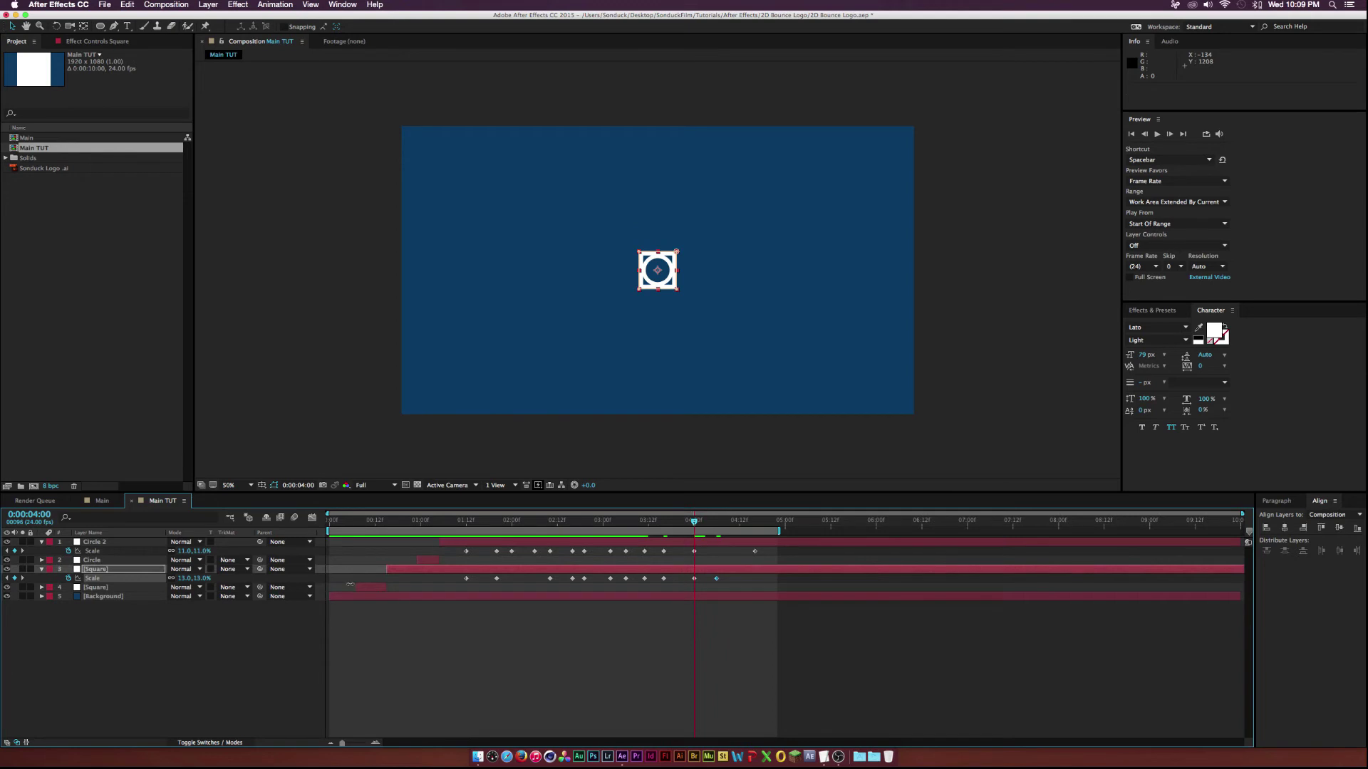
Step: Keyframe the Square's Mask 2 Expansion to -324 px at 4:07 and drag Sonduck Logo into the timeline
{"action": "key", "text": "m"}
{"action": "key", "text": "m"}
{"action": "key", "text": "m"}
{"action": "key", "text": "m"}
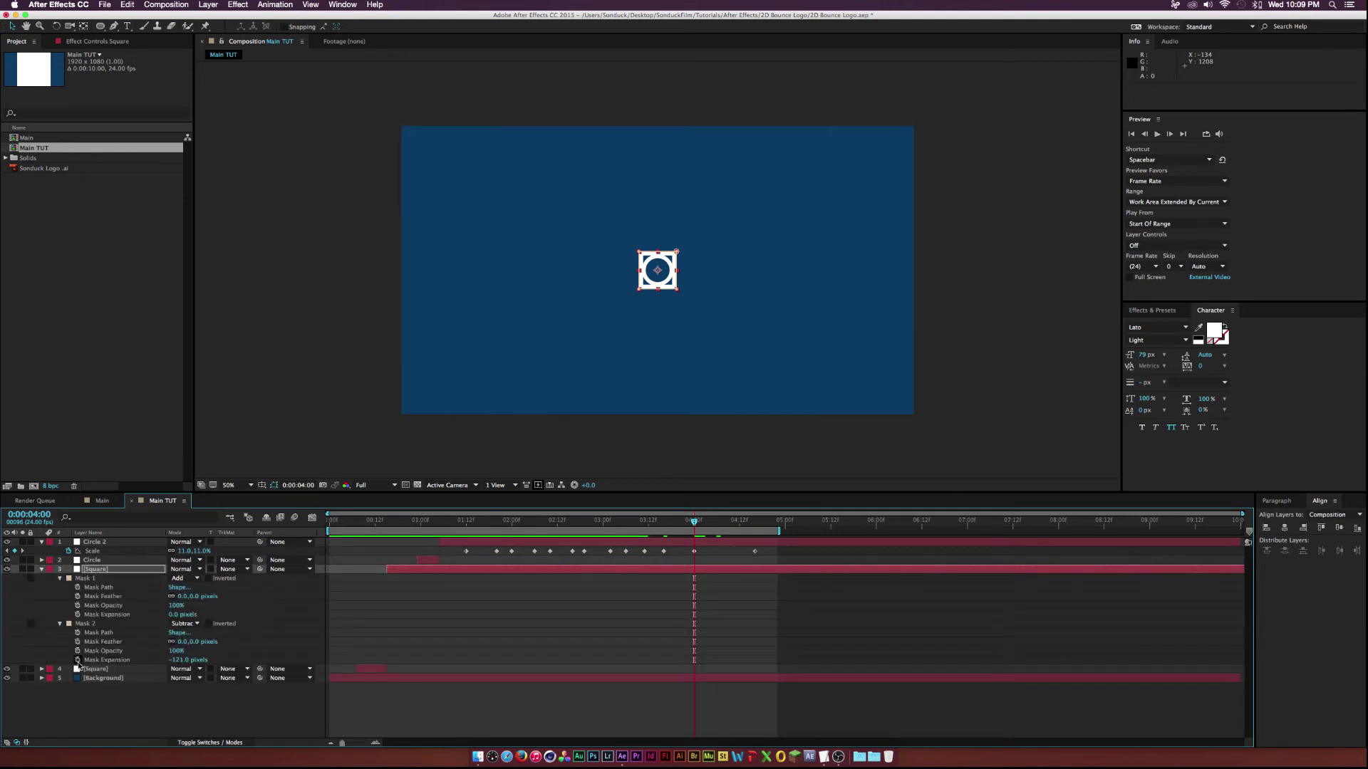
{"action": "left_click", "coordinate": [78, 660]}
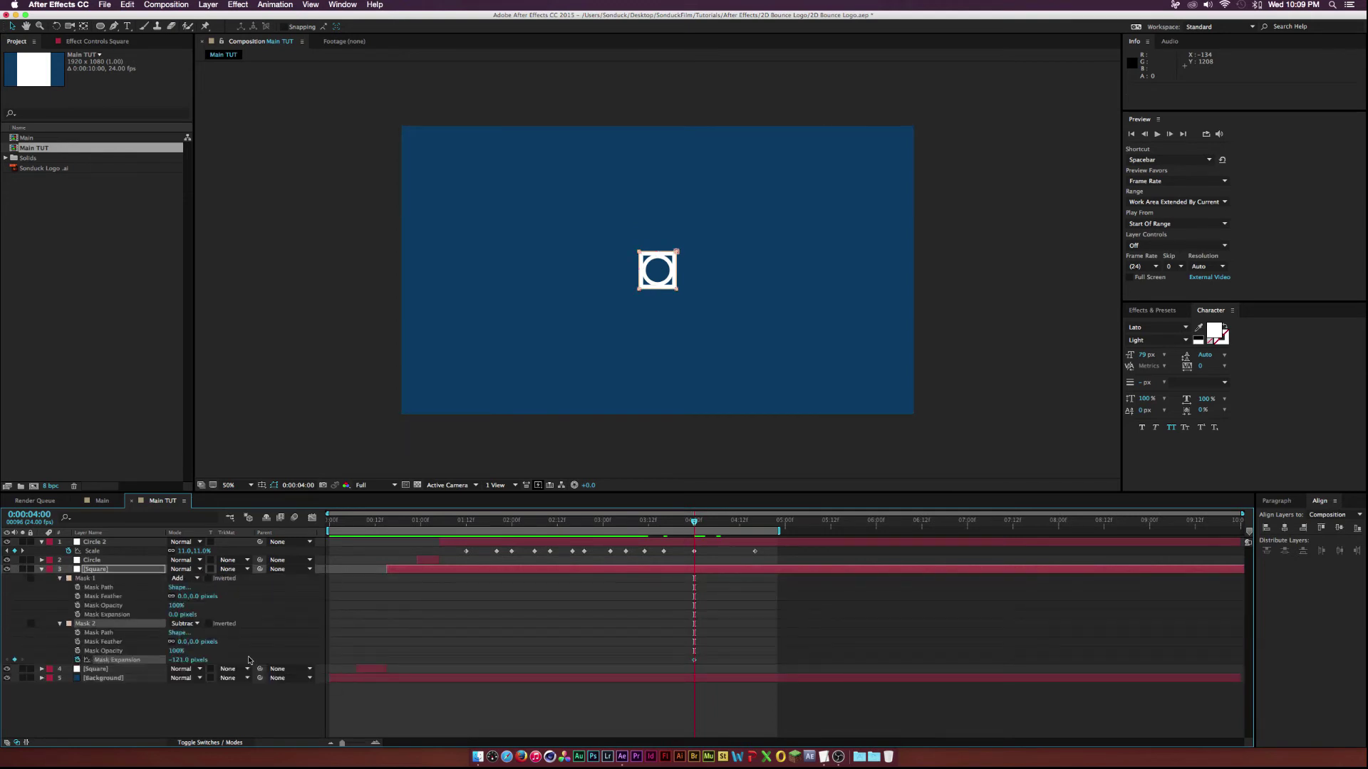
{"action": "left_click_drag", "start_coordinate": [695, 522], "coordinate": [716, 524]}
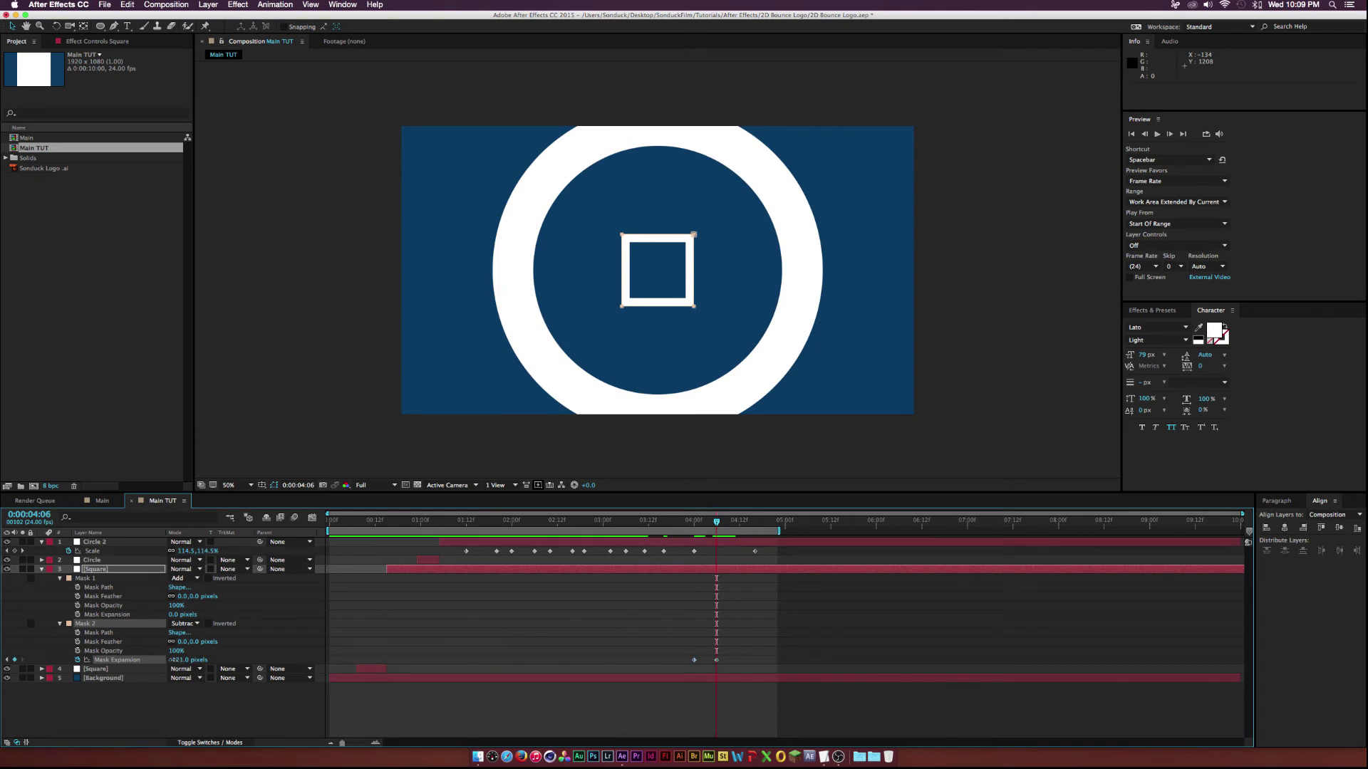
{"action": "left_click_drag", "start_coordinate": [187, 659], "coordinate": [41, 650]}
{"action": "key", "text": "j"}
{"action": "left_click", "coordinate": [41, 569]}
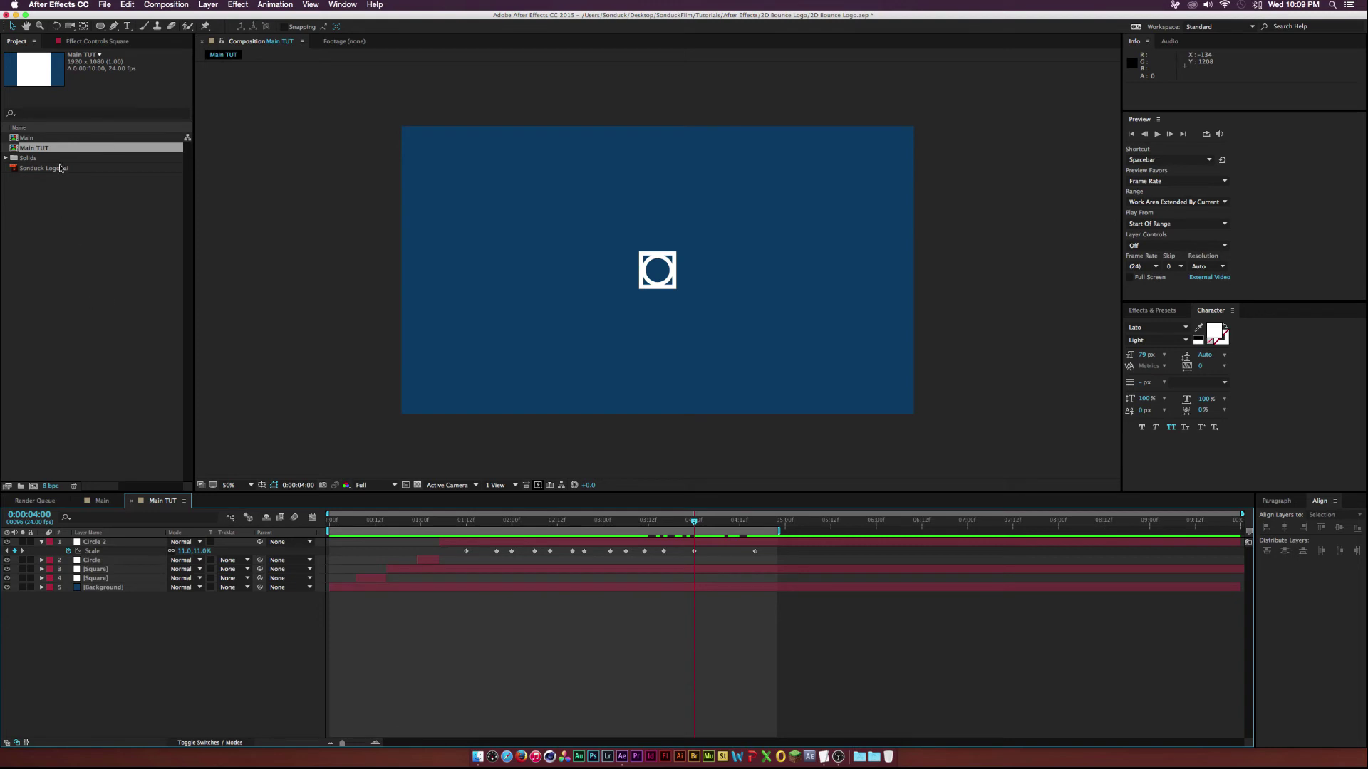
{"action": "left_click_drag", "start_coordinate": [61, 168], "coordinate": [117, 578]}
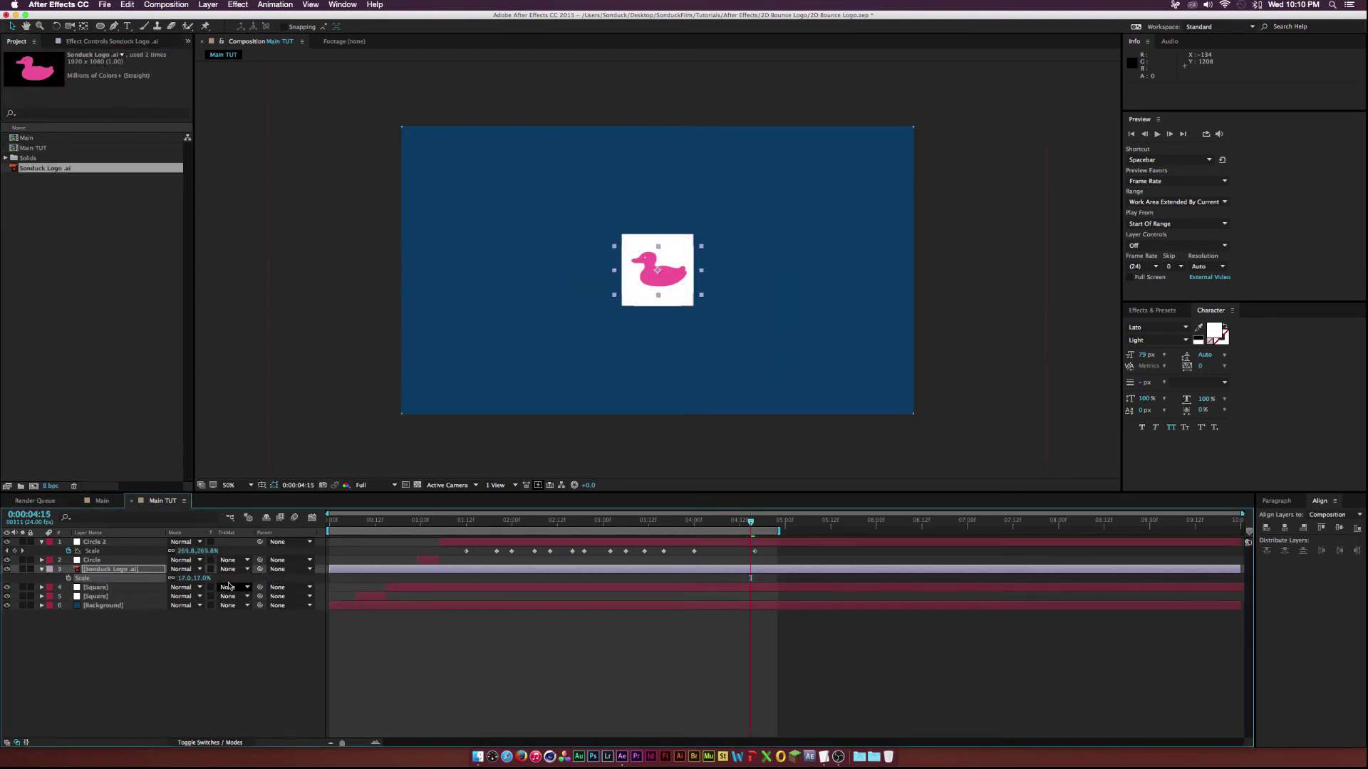
Step: Set the Square's Track Matte to Alpha Inverted Sonduck Logo.ai and start the logo at 4:00
{"action": "left_click", "coordinate": [227, 588]}
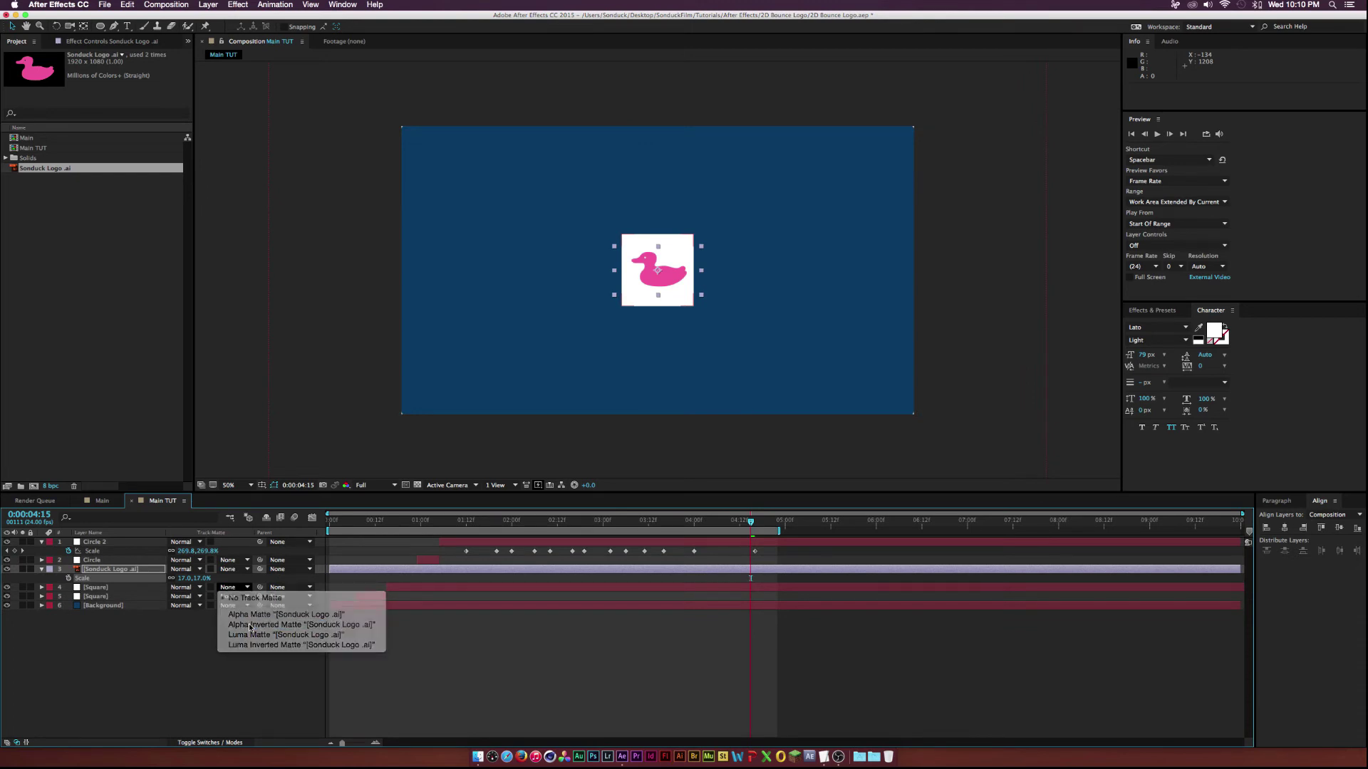
{"action": "left_click", "coordinate": [250, 626]}
{"action": "left_click_drag", "start_coordinate": [751, 521], "coordinate": [694, 520]}
{"action": "left_click_drag", "start_coordinate": [332, 569], "coordinate": [693, 570]}
{"action": "key", "text": "j"}
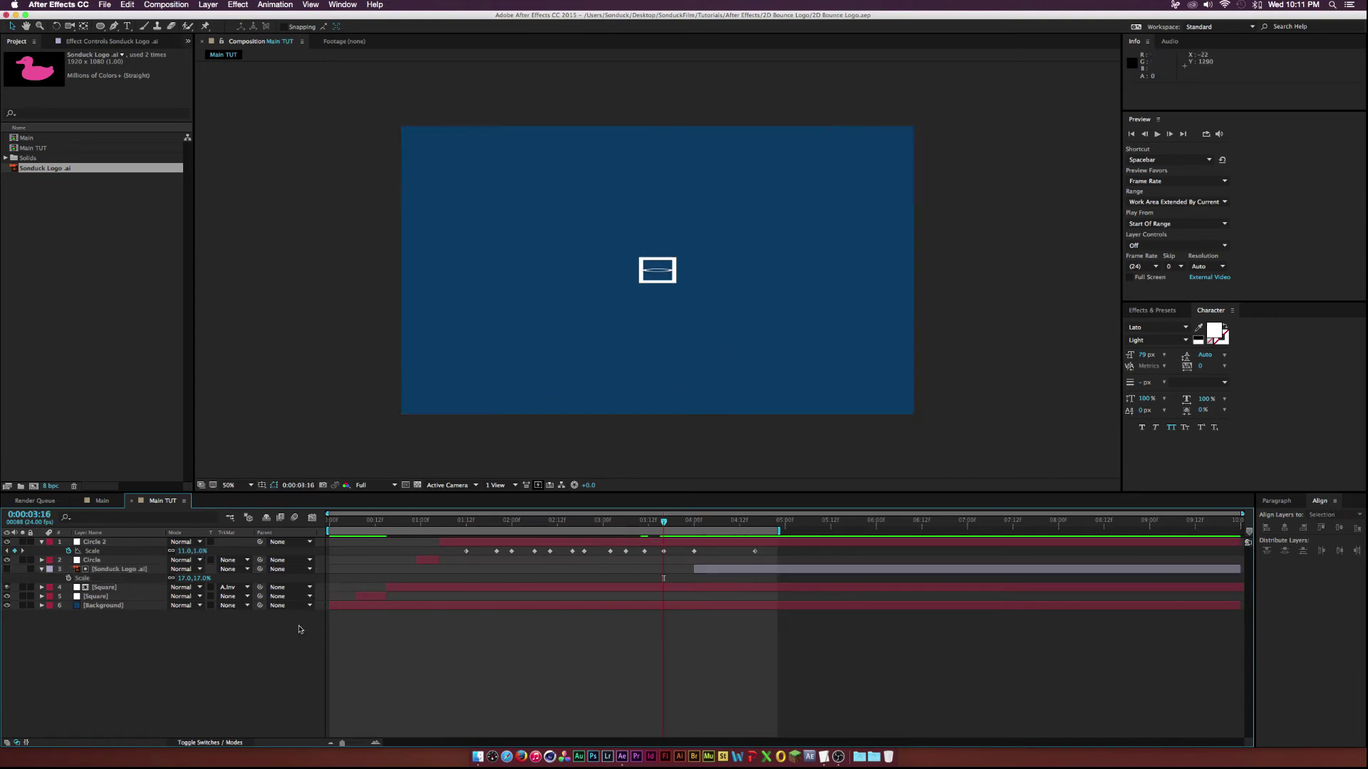
Step: Create a new solid with colour 000000 named BG 2
{"action": "key", "text": "super+y"}
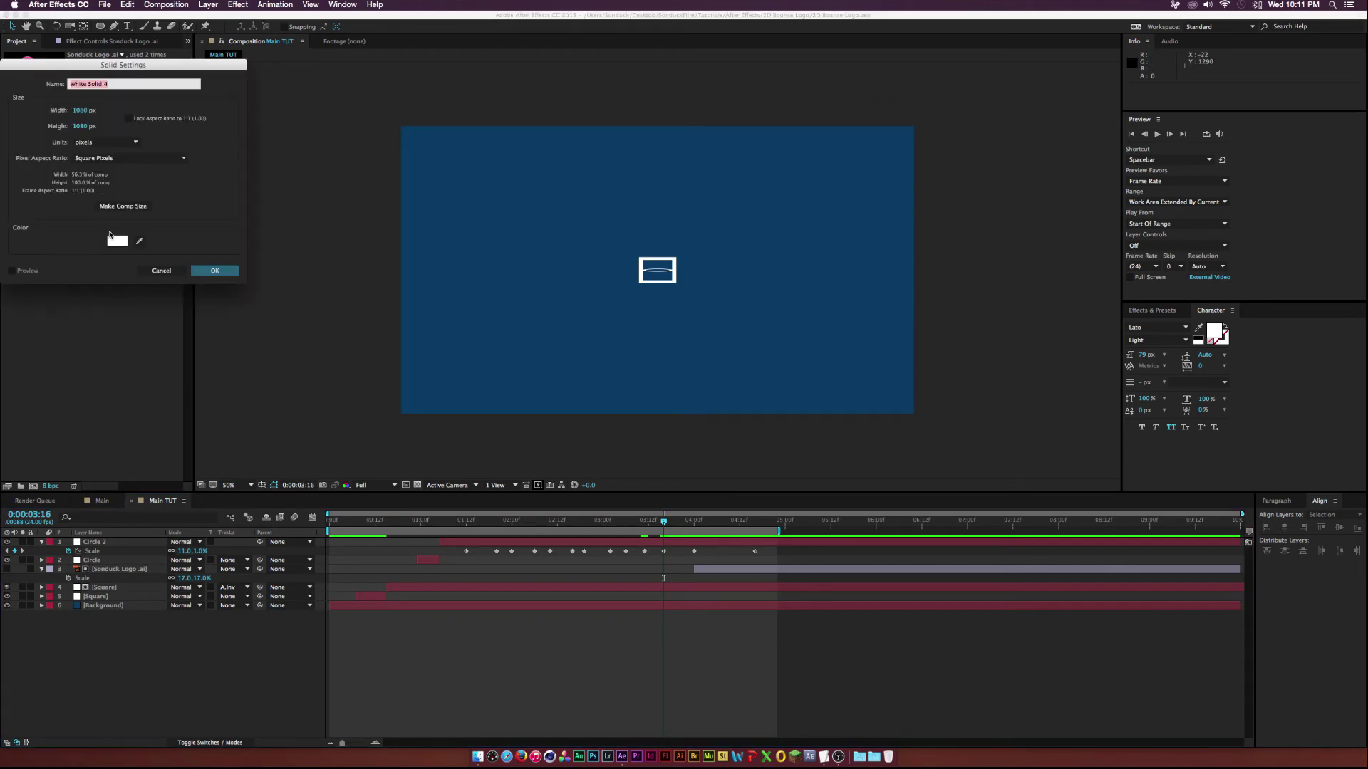
{"action": "left_click", "coordinate": [117, 241]}
{"action": "type", "text": "000000"}
{"action": "left_click", "coordinate": [242, 86]}
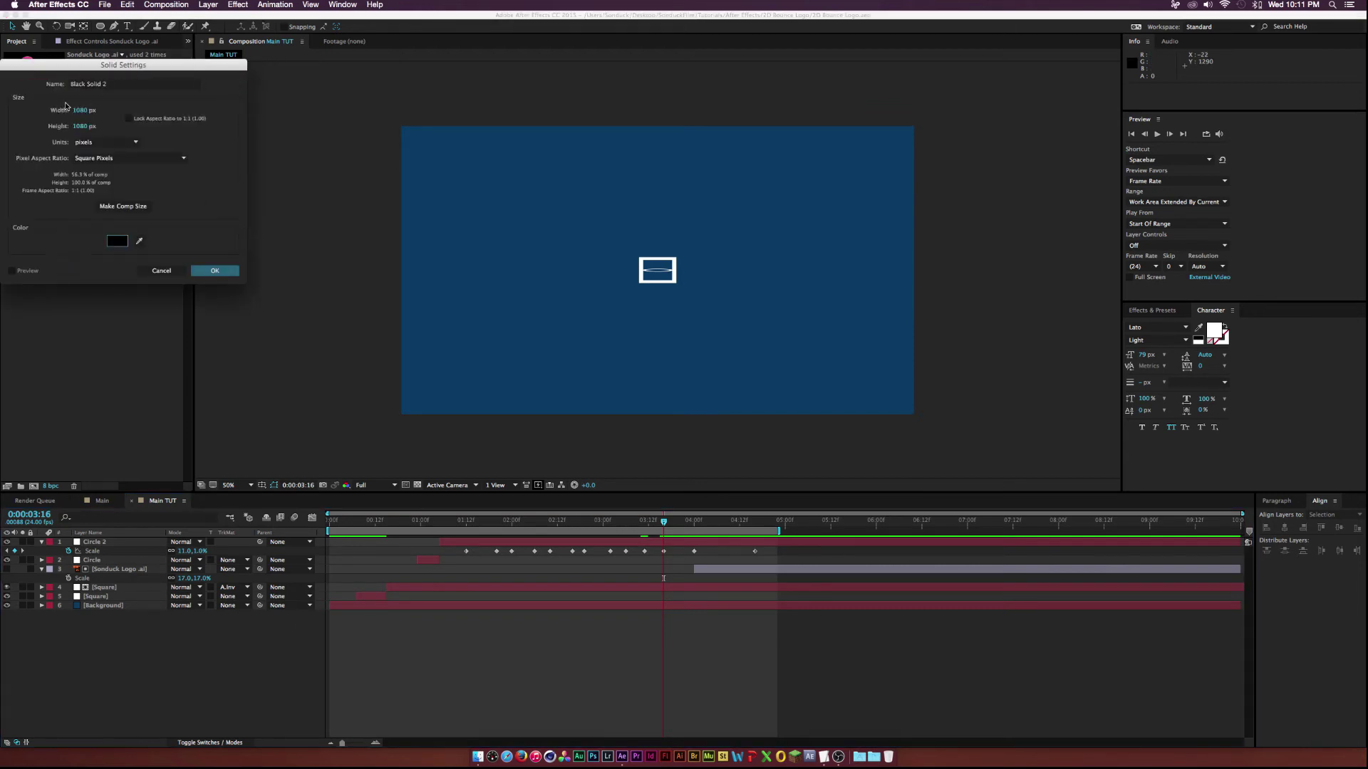
{"action": "left_click", "coordinate": [78, 84]}
{"action": "type", "text": "BG 32"}
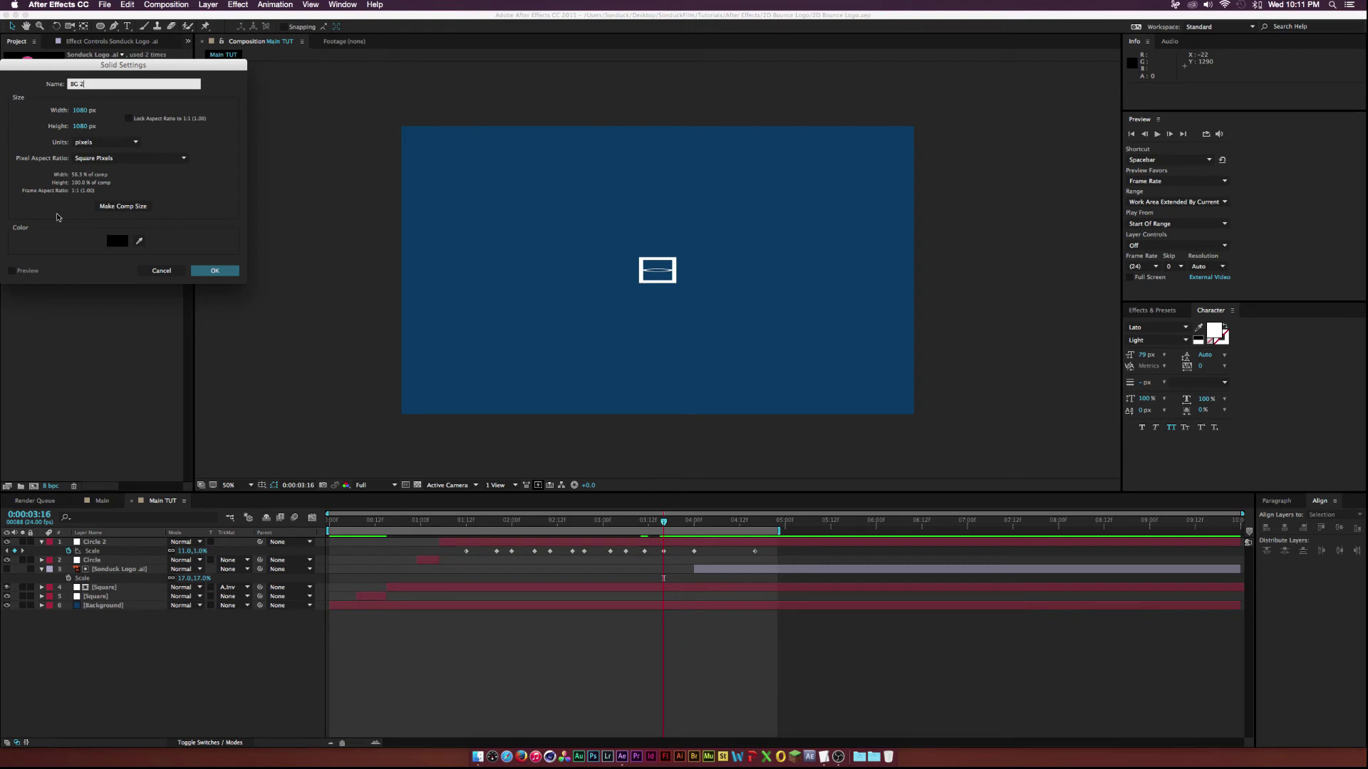
{"action": "left_click", "coordinate": [212, 270]}
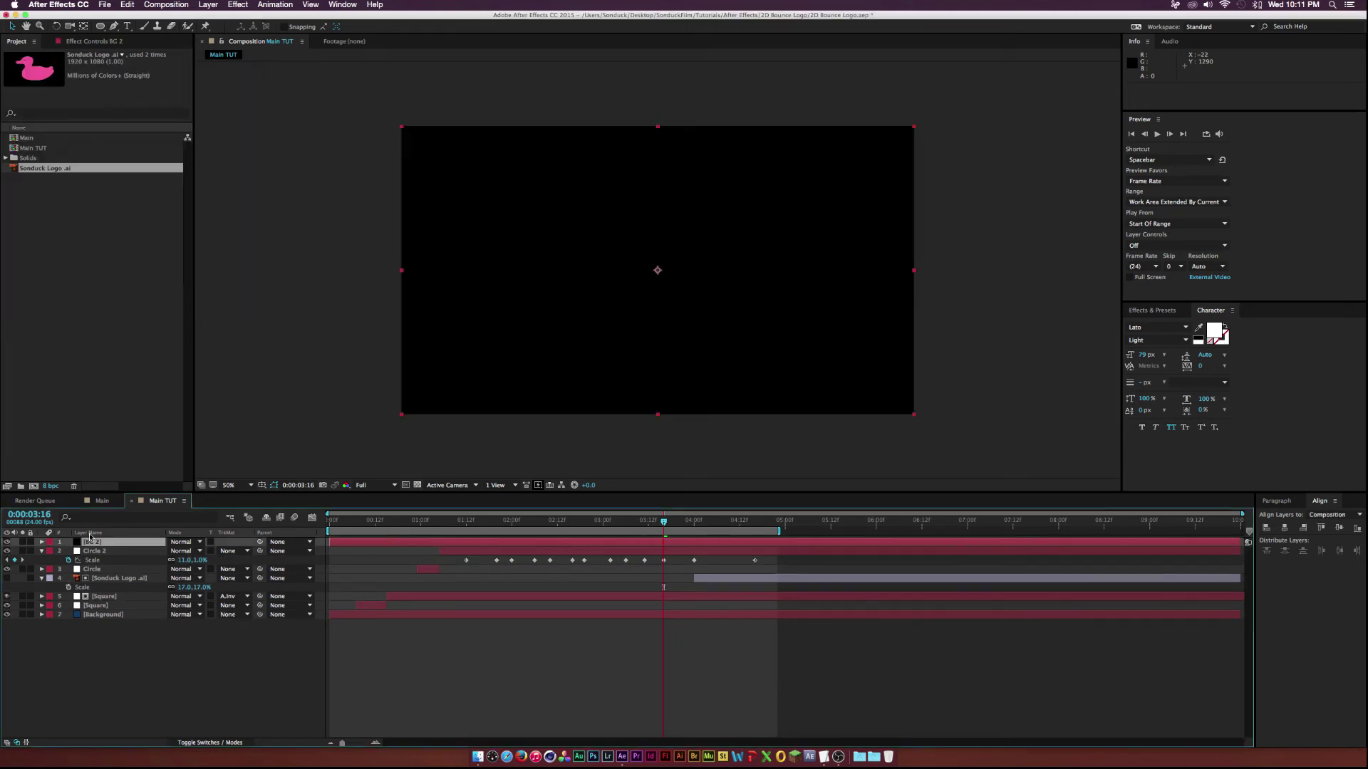
Step: Place BG 2 just above Background and start it at 3:16
{"action": "left_click_drag", "start_coordinate": [92, 542], "coordinate": [98, 611]}
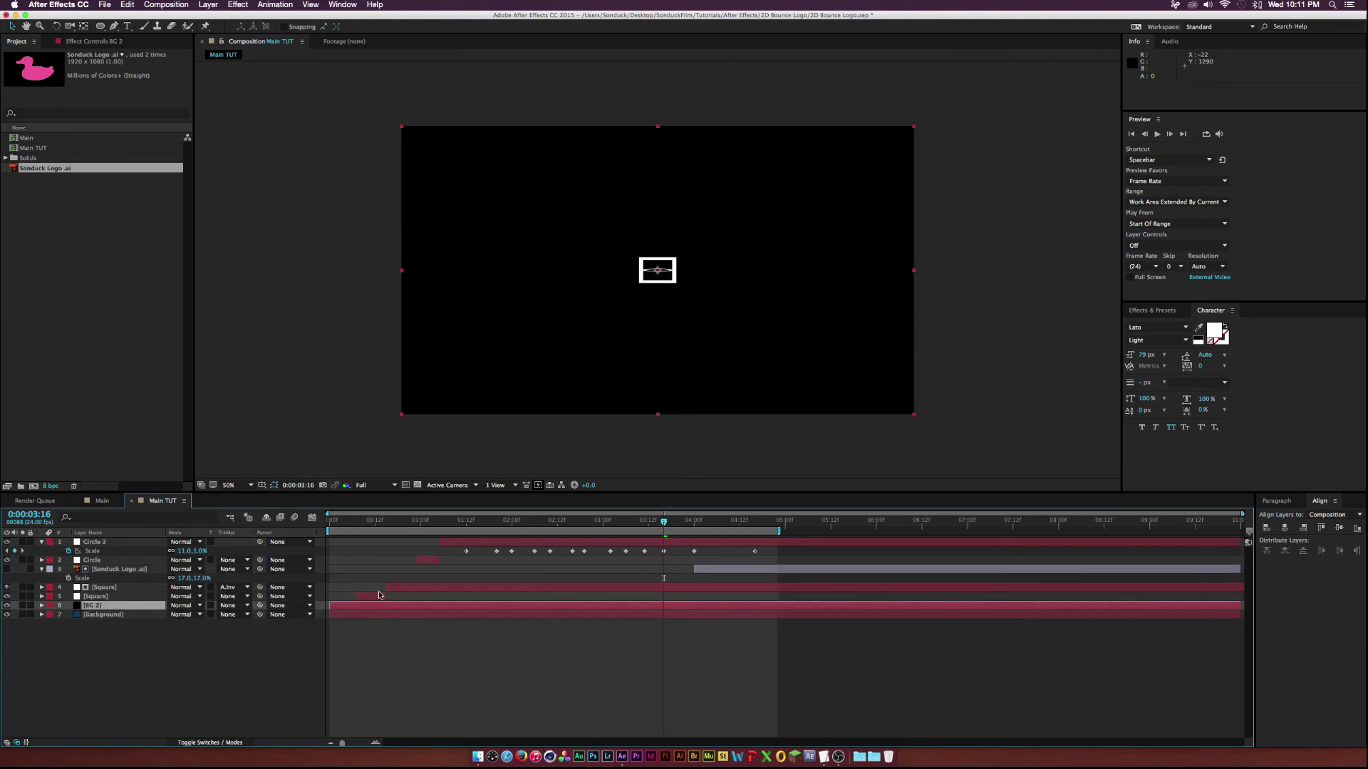
{"action": "left_click_drag", "start_coordinate": [328, 606], "coordinate": [661, 611]}
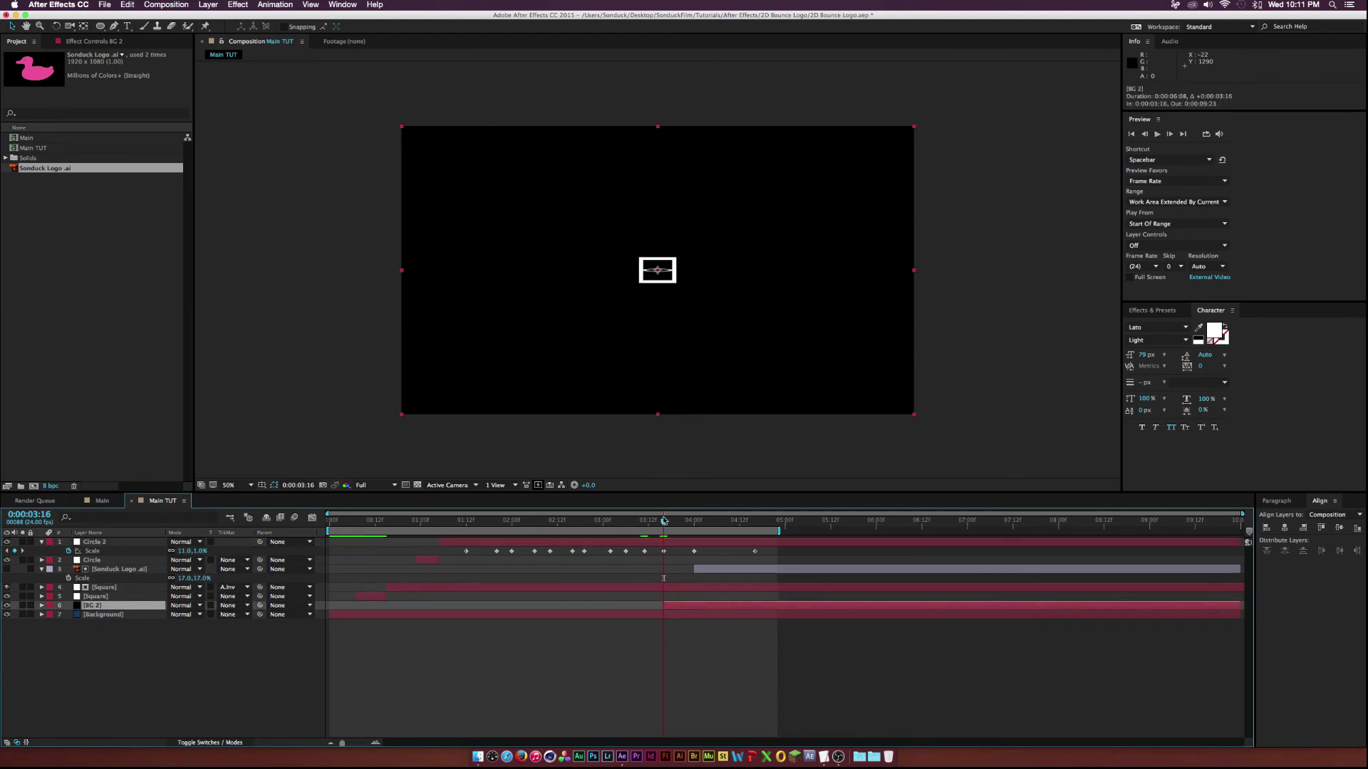
{"action": "left_click_drag", "start_coordinate": [663, 521], "coordinate": [693, 520]}
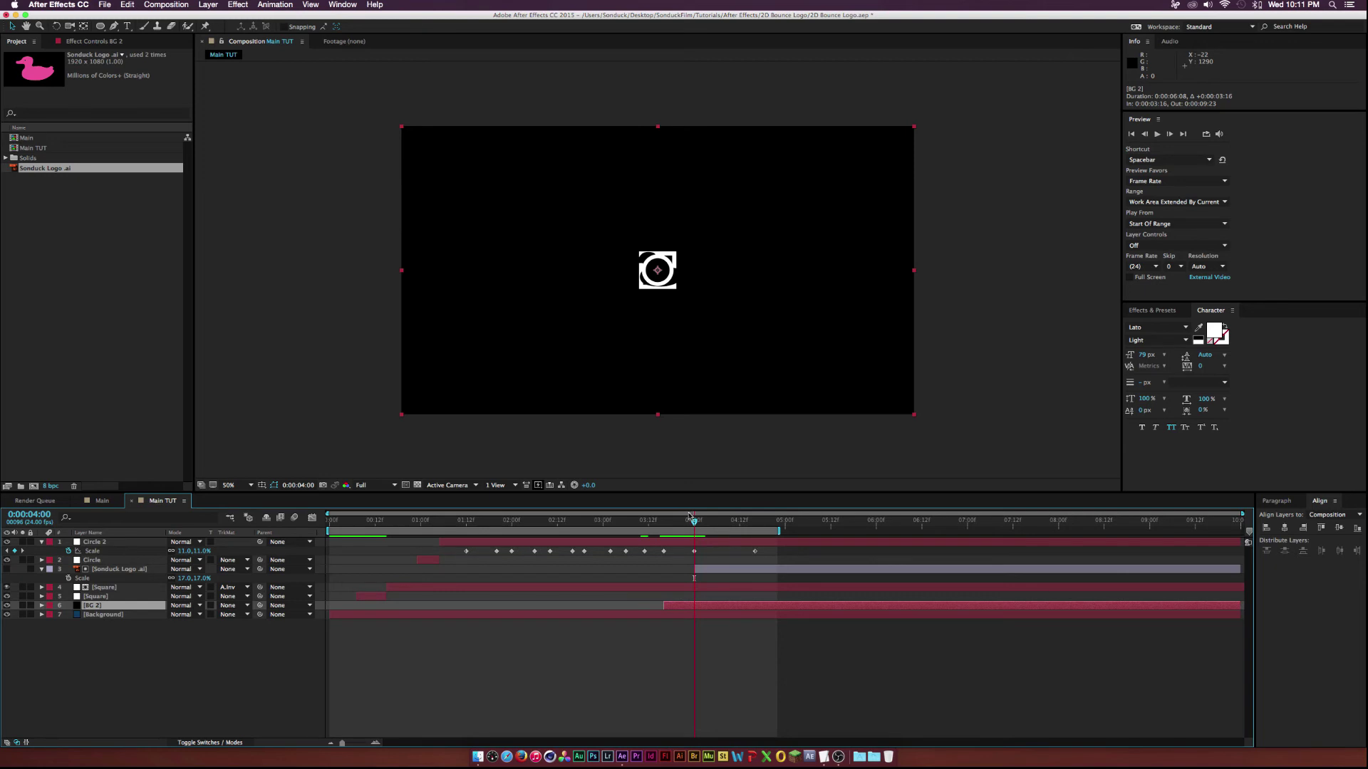
Step: Draw a Pen mask on BG 2 with points around the black circle
{"action": "left_click", "coordinate": [113, 26]}
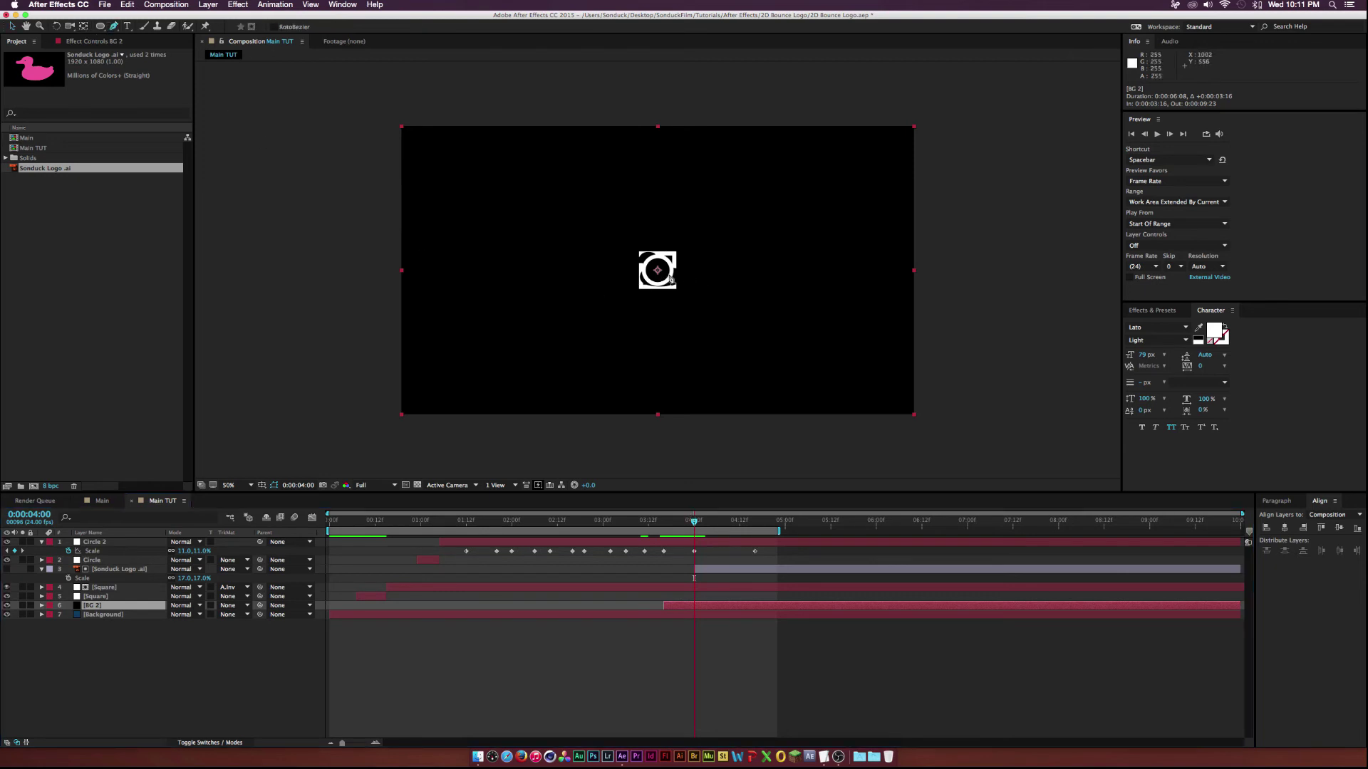
{"action": "scroll", "coordinate": [657, 269], "scroll_direction": "up", "scroll_amount": 2}
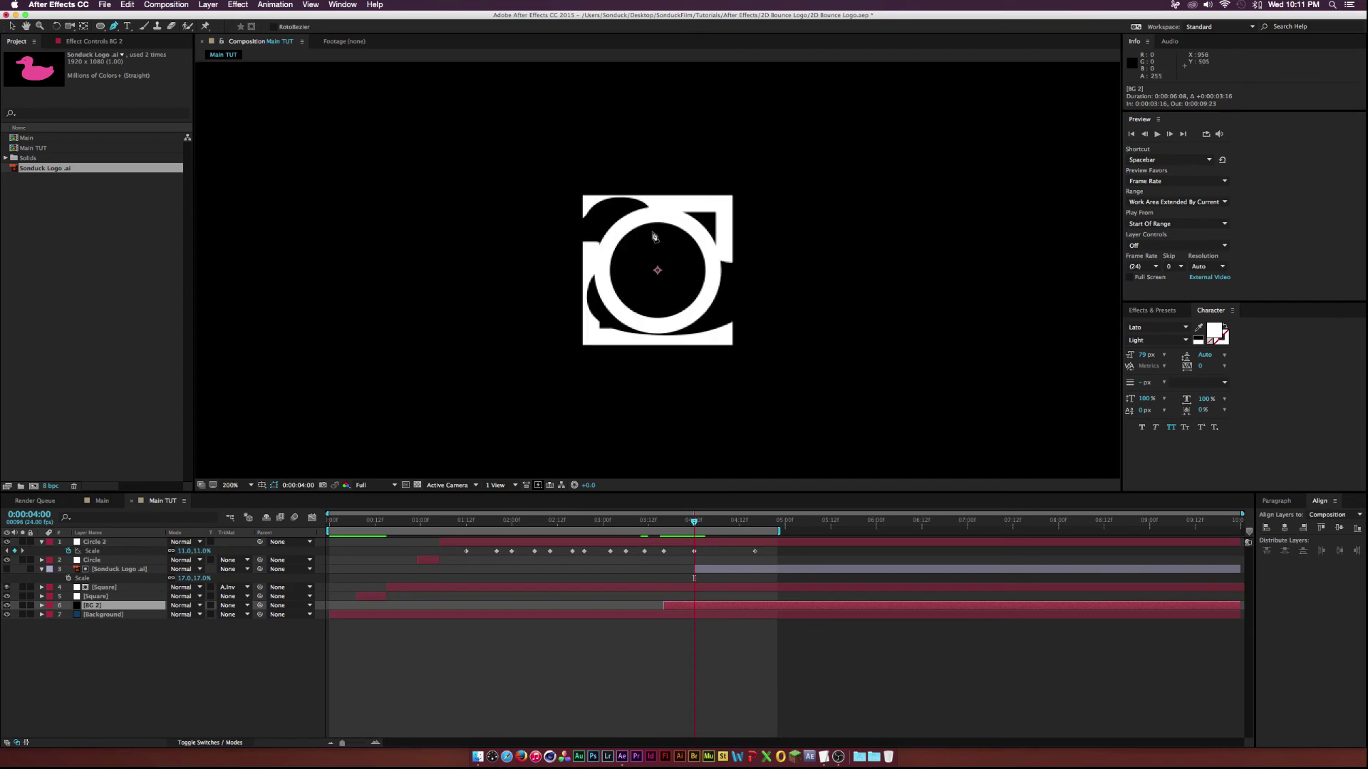
{"action": "left_click", "coordinate": [654, 215]}
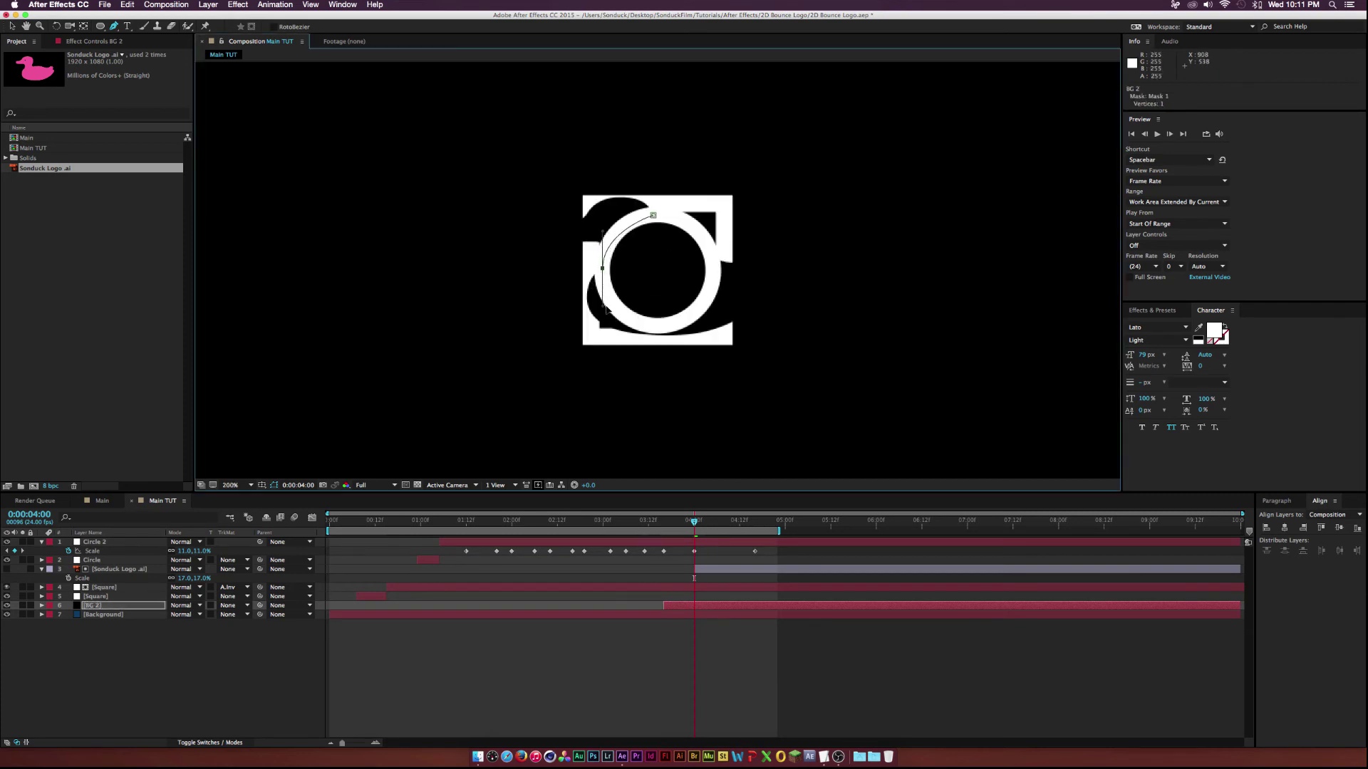
{"action": "left_click", "coordinate": [656, 326]}
{"action": "left_click", "coordinate": [720, 271]}
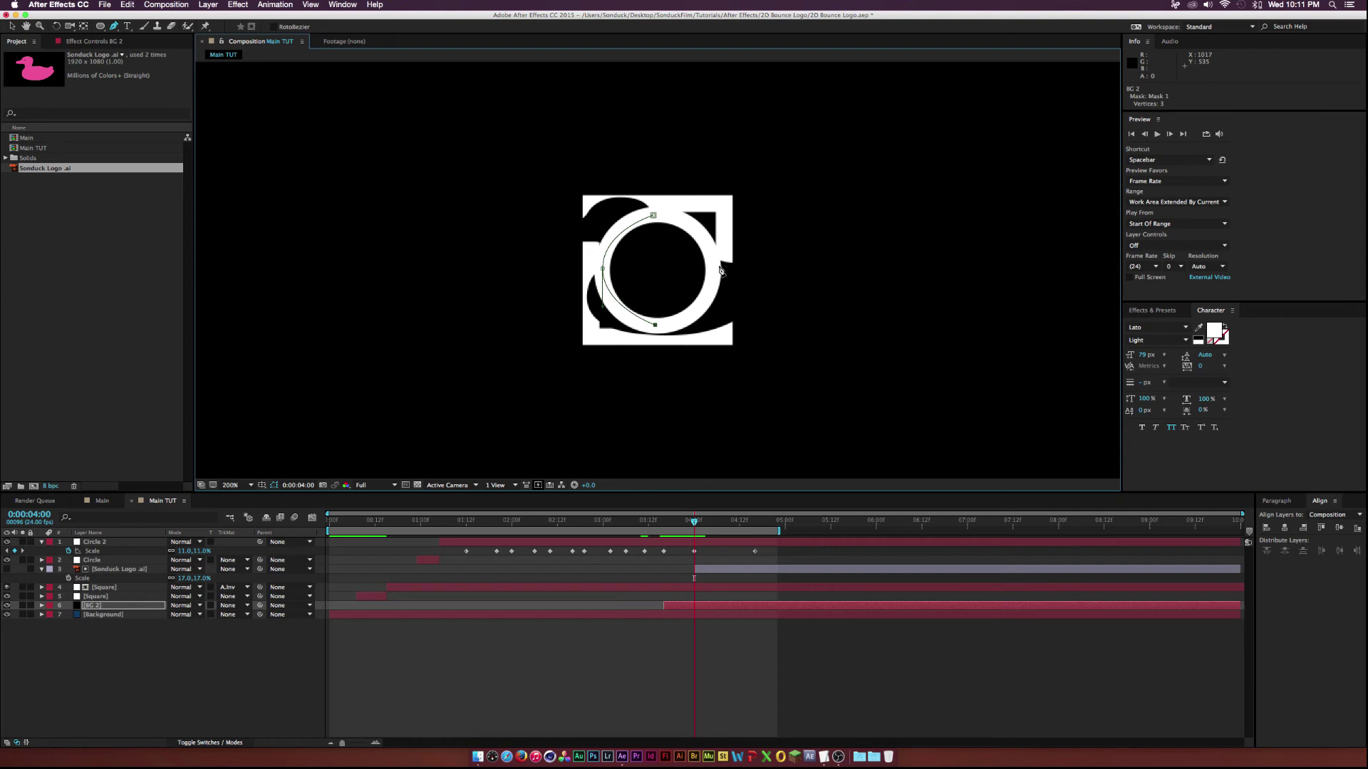
{"action": "left_click", "coordinate": [653, 215]}
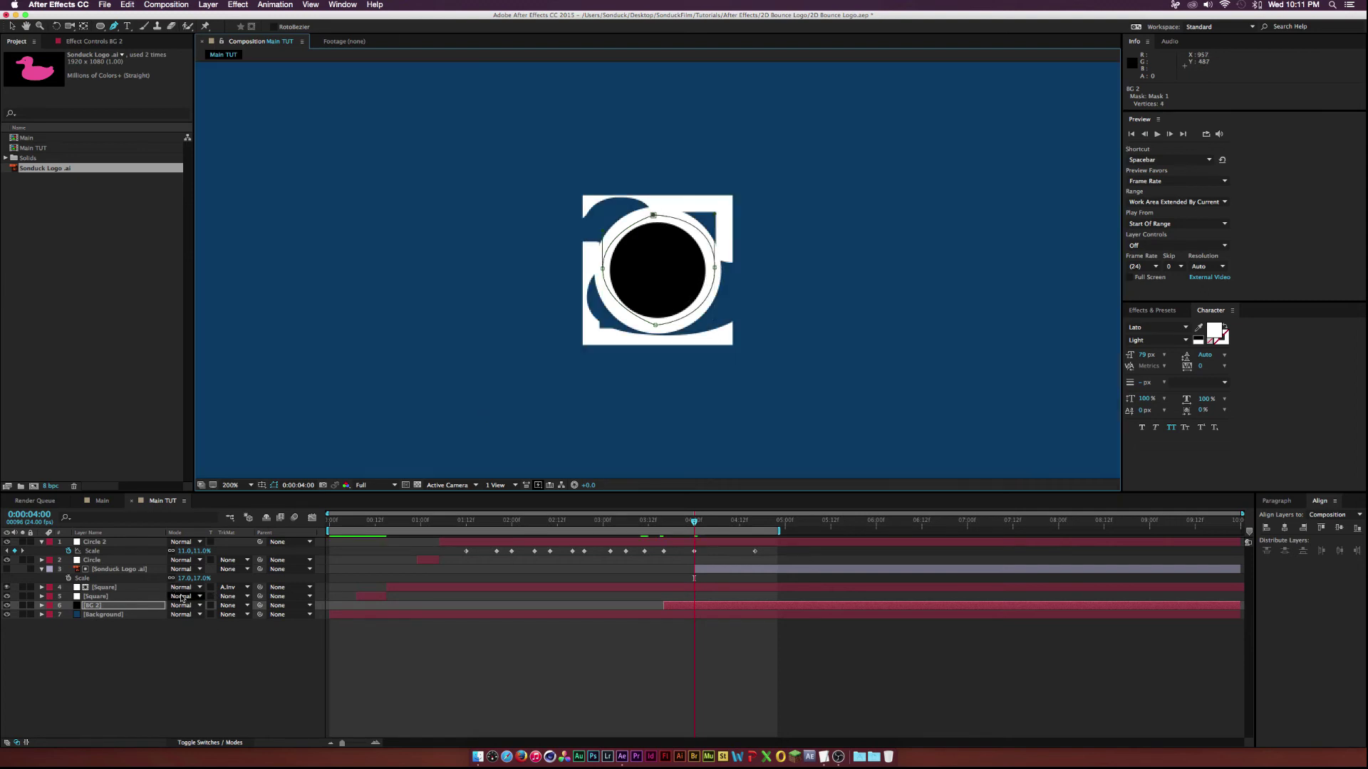
Step: Set a Mask Path keyframe for BG 2 at 4:00
{"action": "key", "text": "m"}
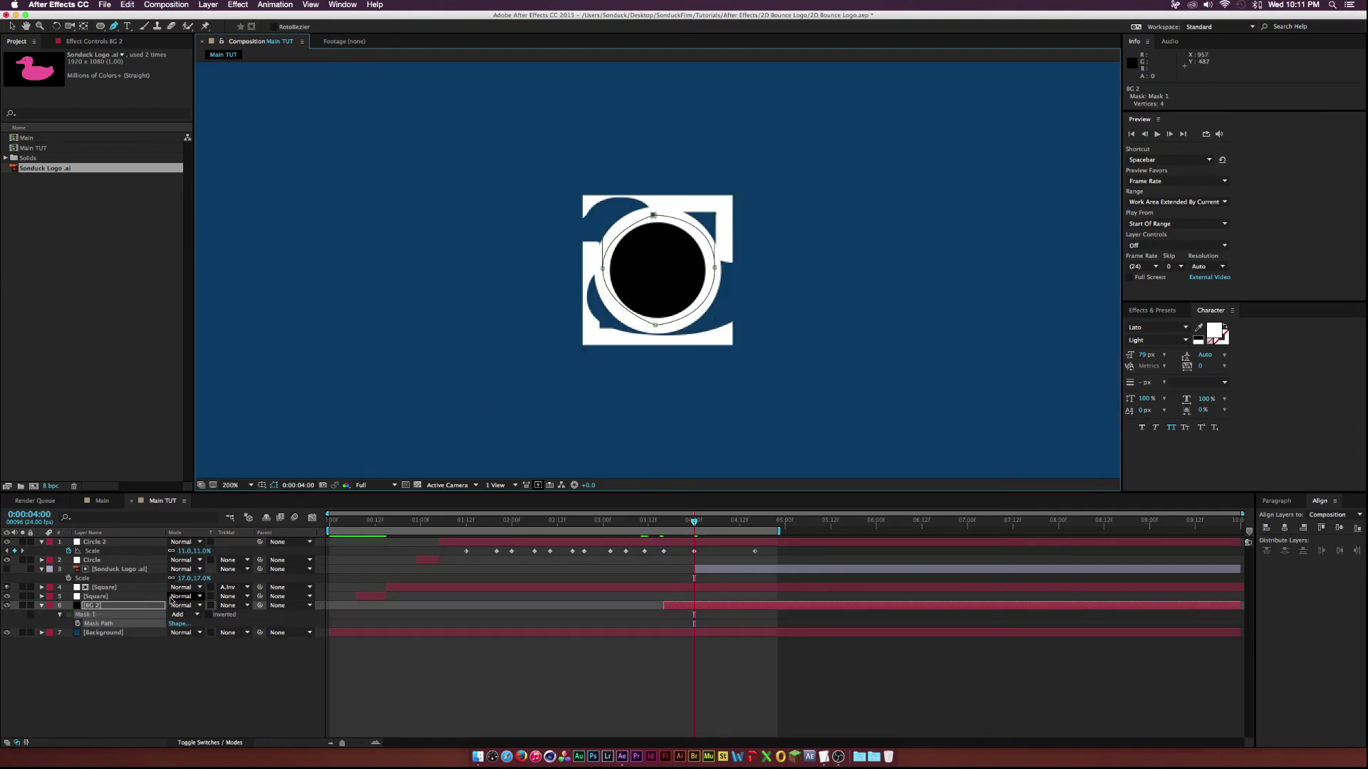
{"action": "left_click", "coordinate": [77, 624]}
{"action": "left_click_drag", "start_coordinate": [699, 522], "coordinate": [739, 523]}
Step: Drag the BG 2 mask's top point upward and its right point out to the frame edge
{"action": "key", "text": "comma"}
{"action": "key", "text": "comma"}
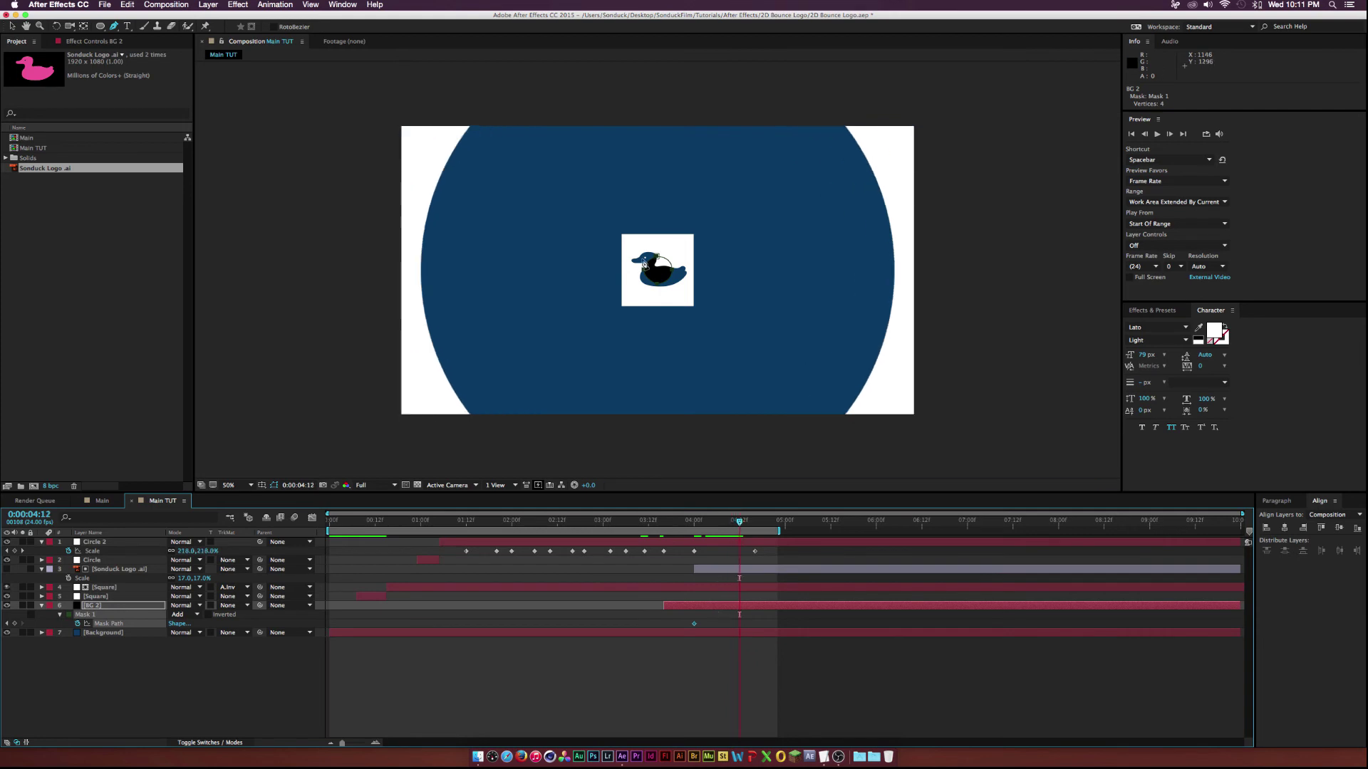
{"action": "key", "text": "v"}
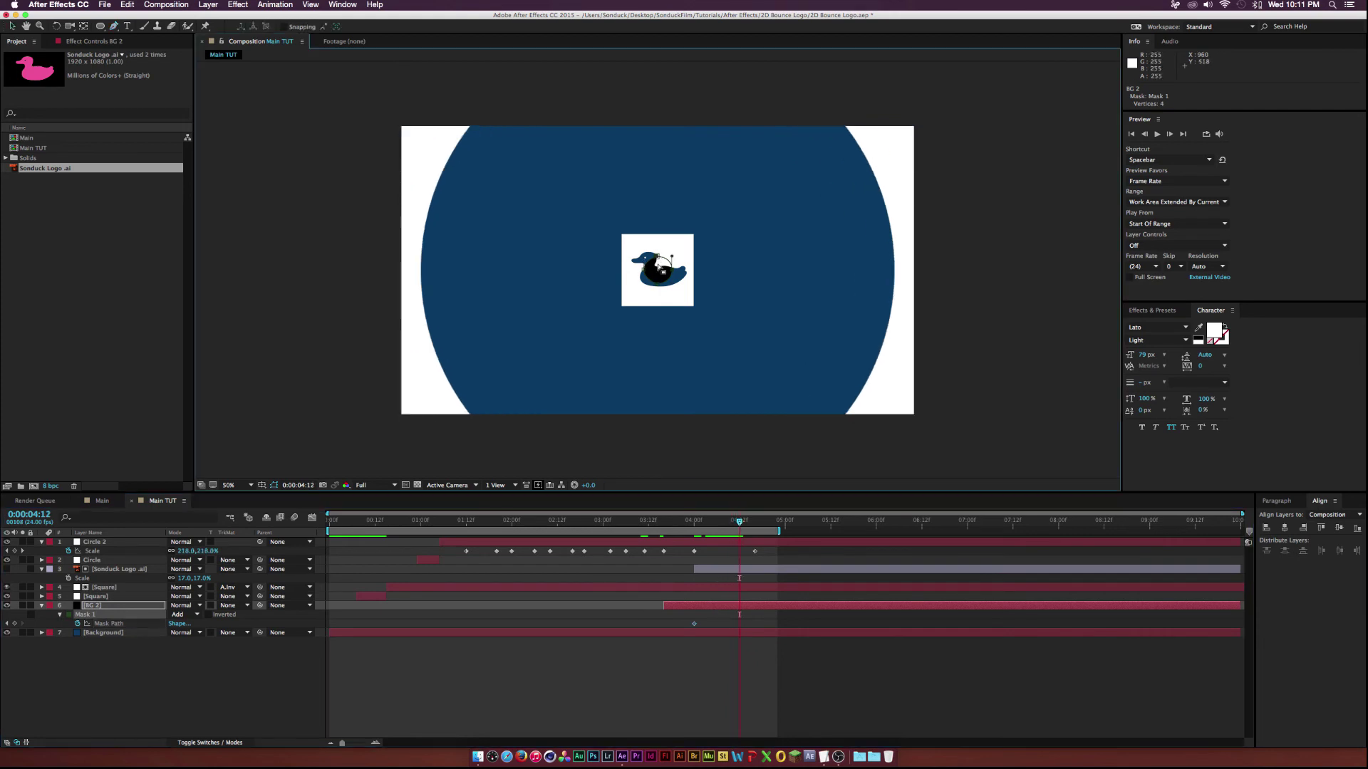
{"action": "left_click_drag", "start_coordinate": [657, 256], "coordinate": [648, 171]}
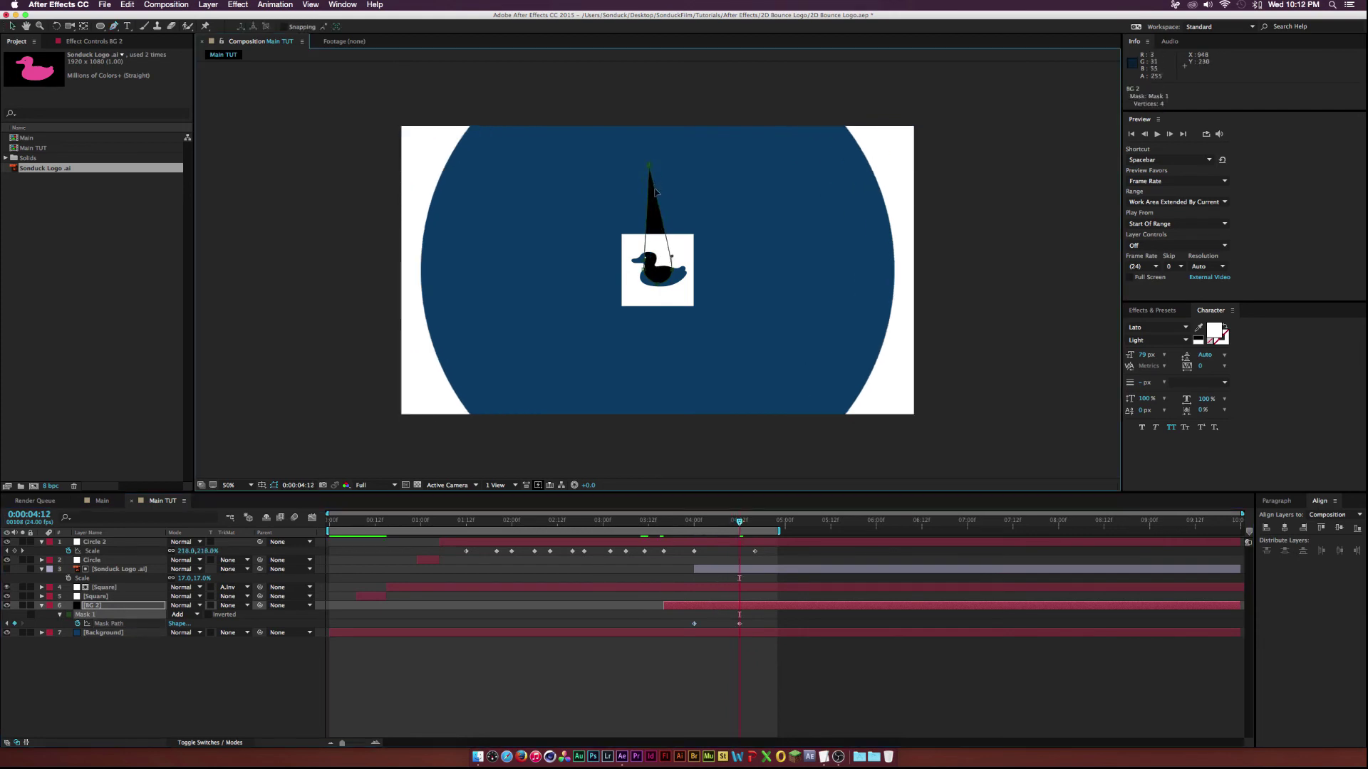
{"action": "key", "text": "cmd+z"}
{"action": "key", "text": "super+shift+z"}
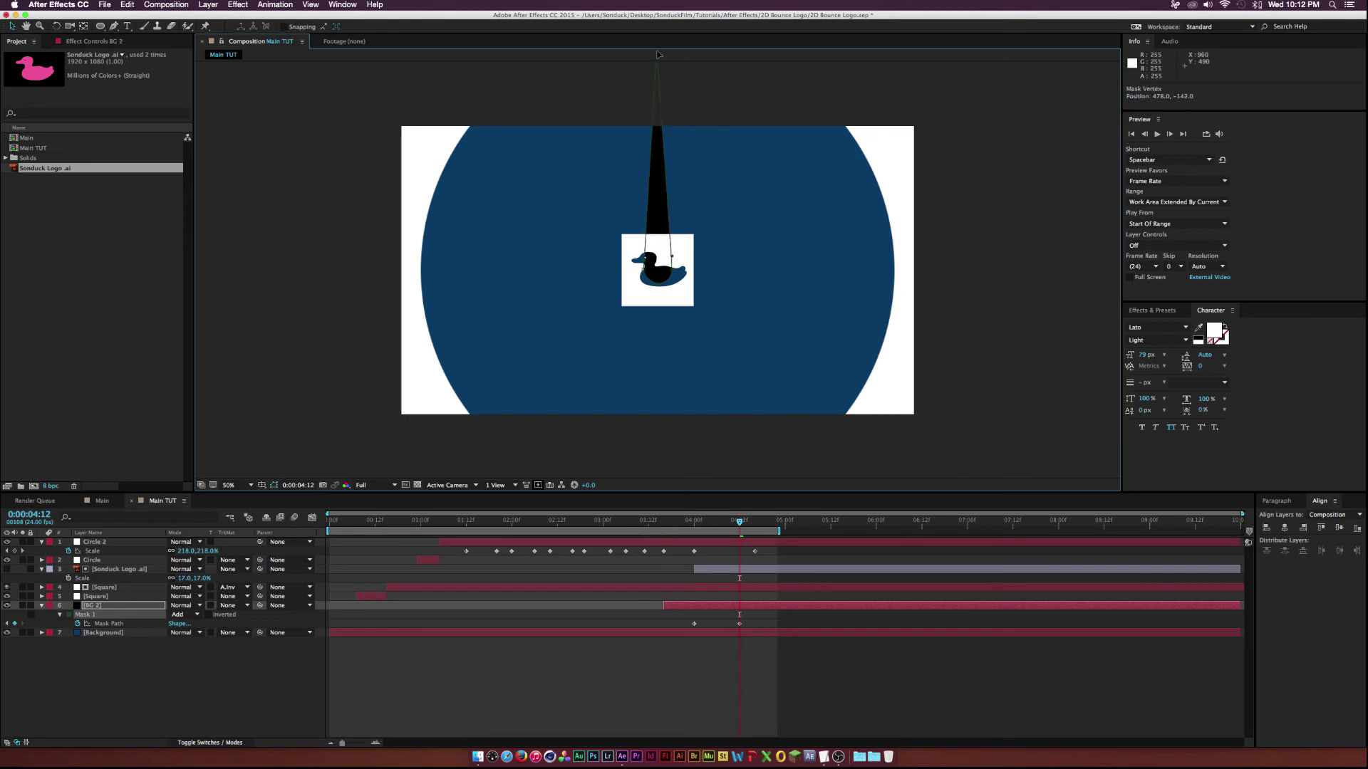
{"action": "left_click_drag", "start_coordinate": [673, 273], "coordinate": [918, 271]}
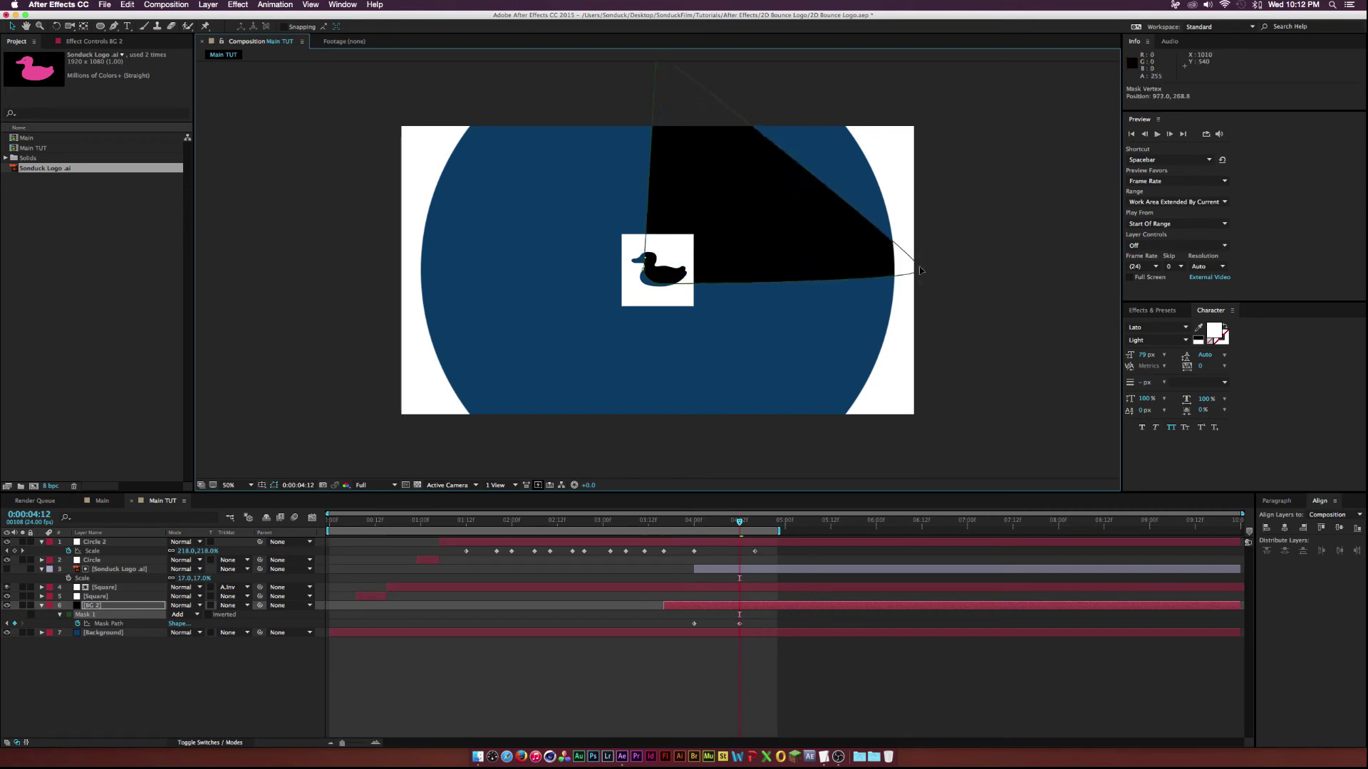
Step: Change the mask outline colour to light green
{"action": "left_click", "coordinate": [70, 614]}
{"action": "left_click_drag", "start_coordinate": [83, 187], "coordinate": [92, 72]}
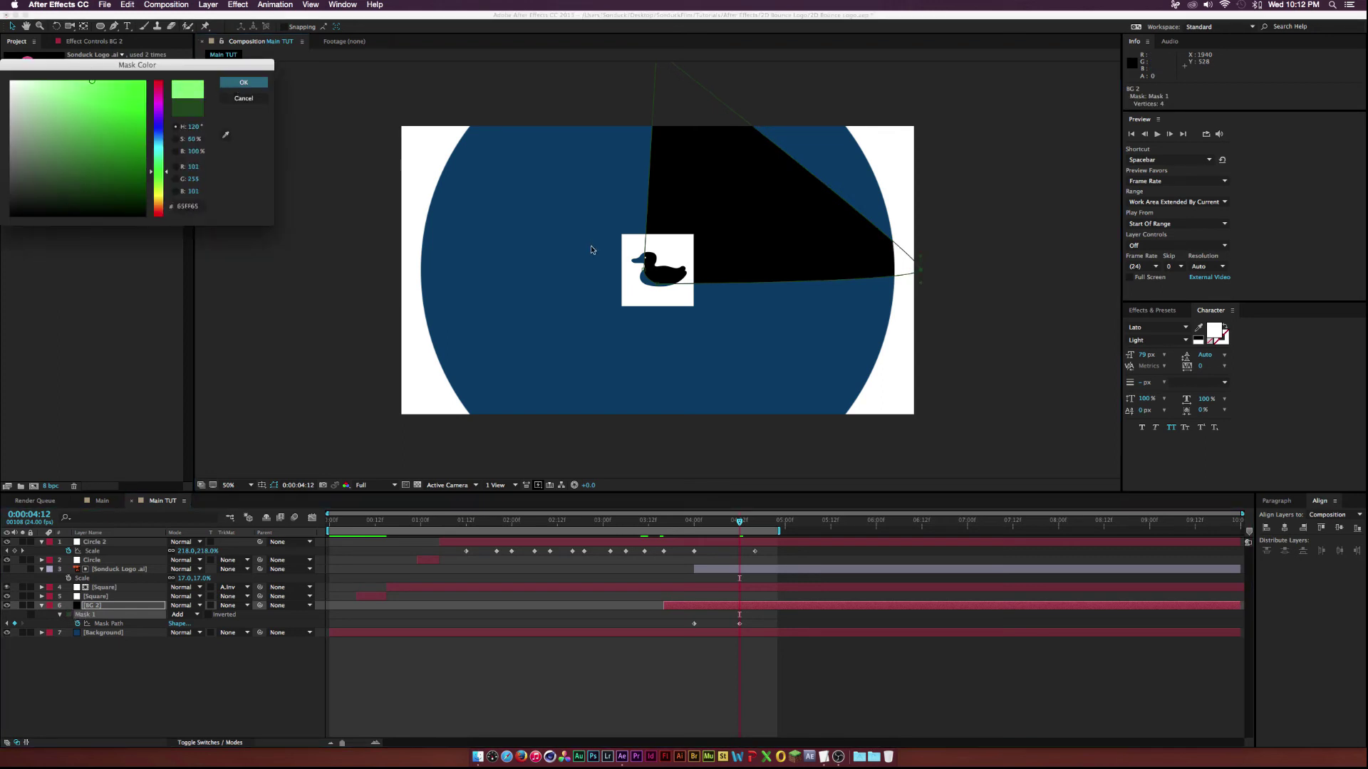
{"action": "left_click", "coordinate": [244, 81]}
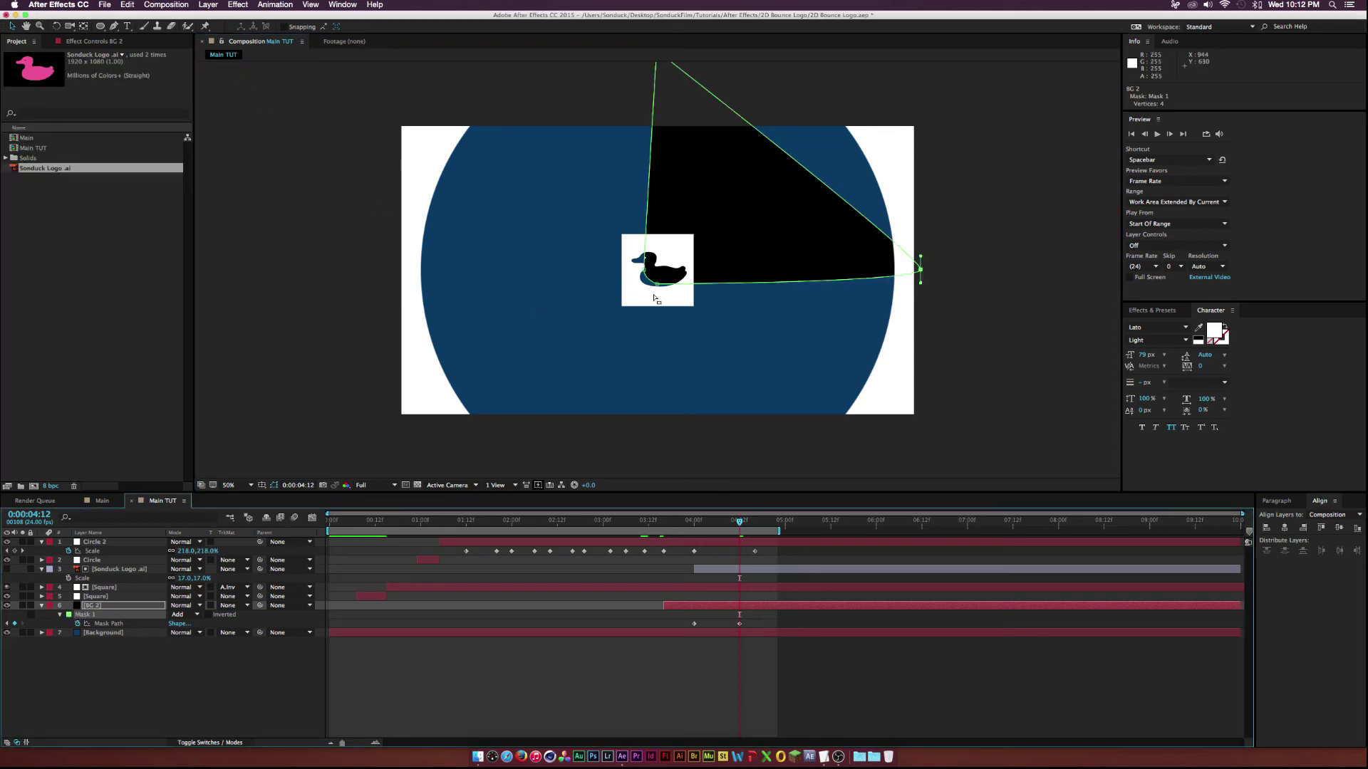
Step: Pull the mask's bottom and left points and curve handles beyond the frame edges
{"action": "left_click_drag", "start_coordinate": [657, 287], "coordinate": [656, 504]}
{"action": "left_click_drag", "start_coordinate": [646, 258], "coordinate": [317, 68]}
{"action": "left_click_drag", "start_coordinate": [318, 280], "coordinate": [317, 473]}
{"action": "left_click_drag", "start_coordinate": [920, 269], "coordinate": [920, 75]}
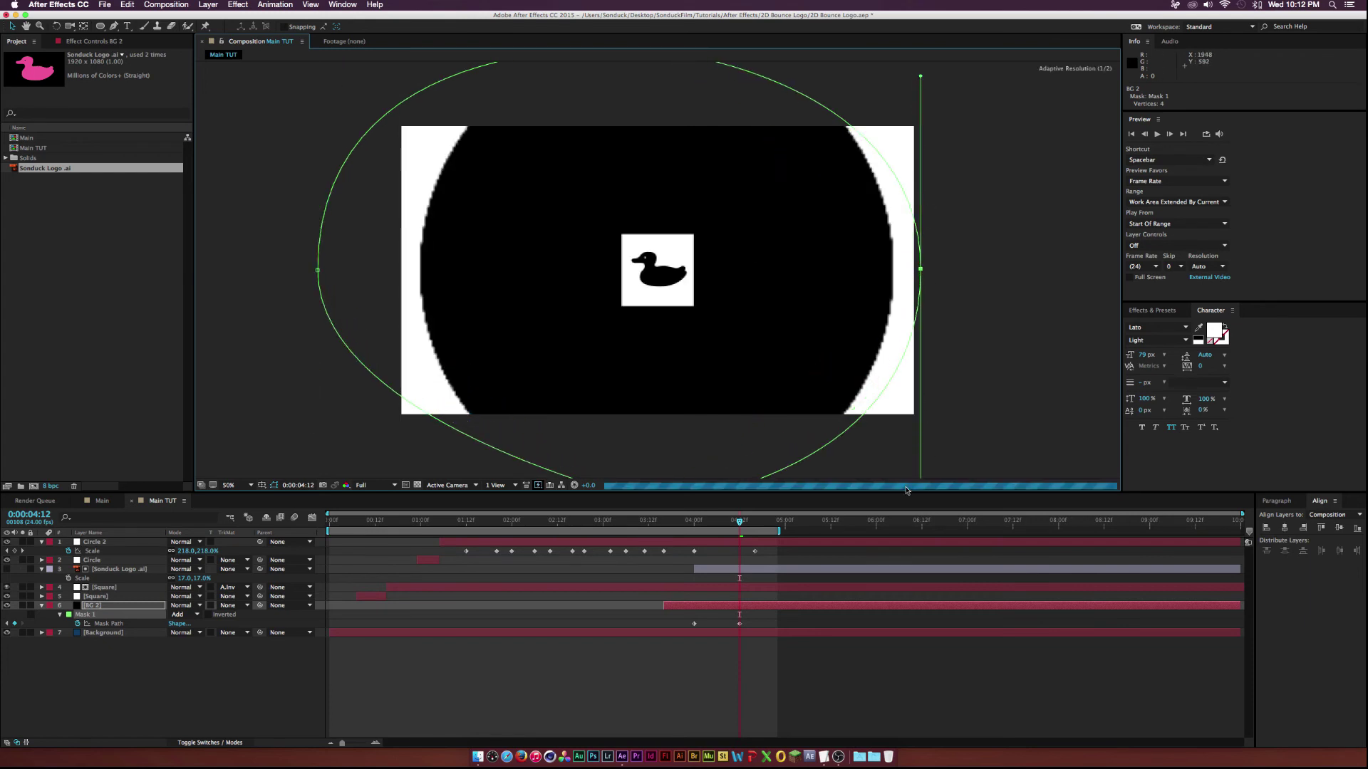
Step: At an intermediate time, raise the mask's top point, shift the left inward, and lower the bottom
{"action": "left_click_drag", "start_coordinate": [739, 522], "coordinate": [717, 525]}
{"action": "left_click", "coordinate": [655, 171]}
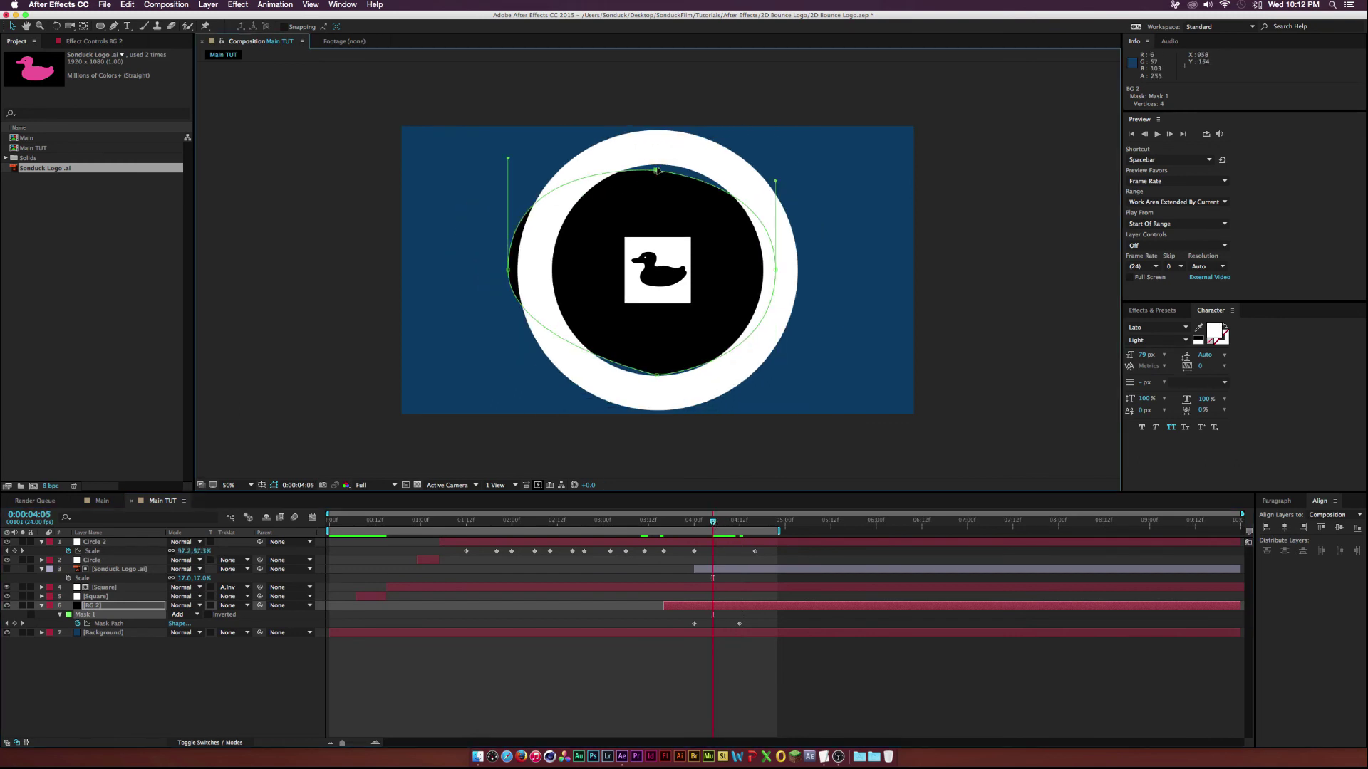
{"action": "left_click_drag", "start_coordinate": [656, 171], "coordinate": [663, 148]}
{"action": "left_click_drag", "start_coordinate": [507, 270], "coordinate": [521, 273]}
{"action": "left_click_drag", "start_coordinate": [657, 373], "coordinate": [653, 392]}
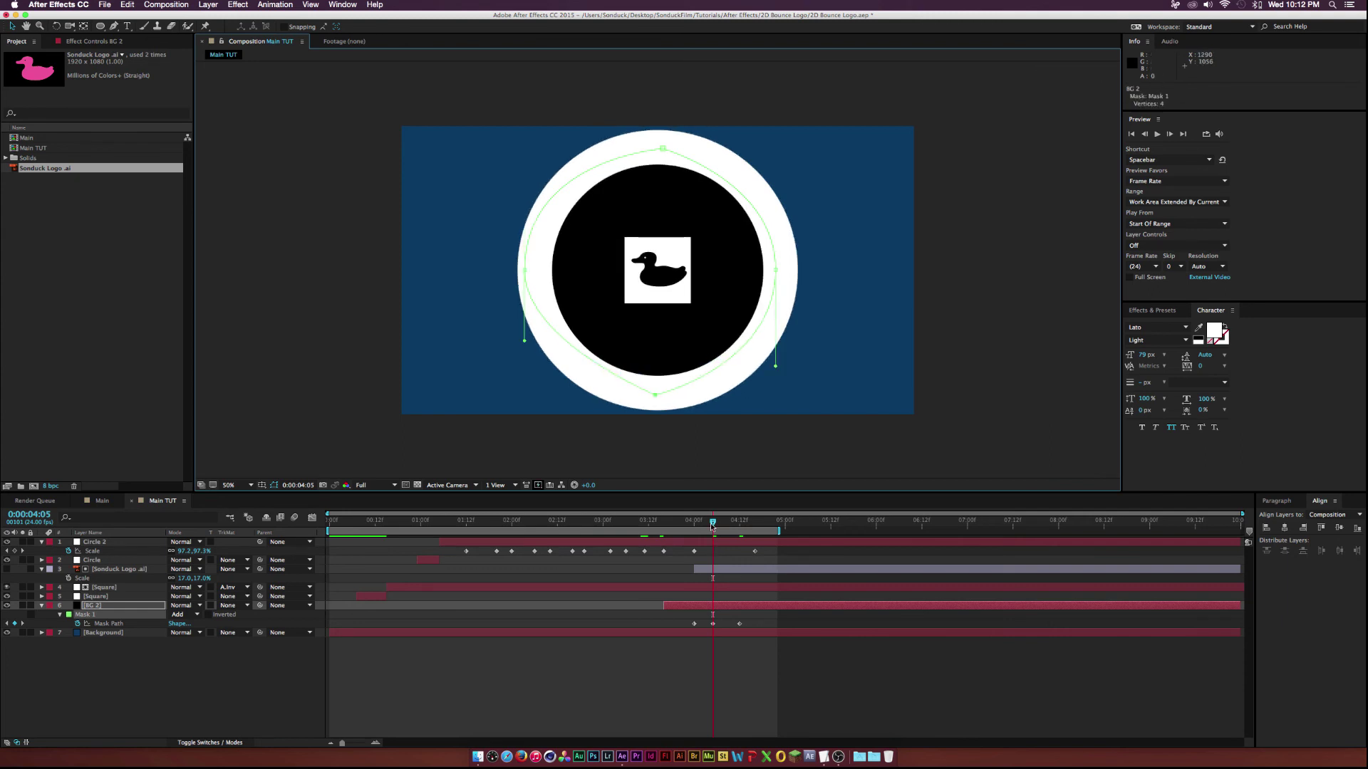
{"action": "left_click_drag", "start_coordinate": [711, 525], "coordinate": [663, 525]}
{"action": "key", "text": "period"}
{"action": "key", "text": "period"}
{"action": "key", "text": "period"}
Step: Collapse the BG 2 mask at 3:16 by dragging its top, left and bottom points to the centre line
{"action": "left_click_drag", "start_coordinate": [649, 161], "coordinate": [655, 261]}
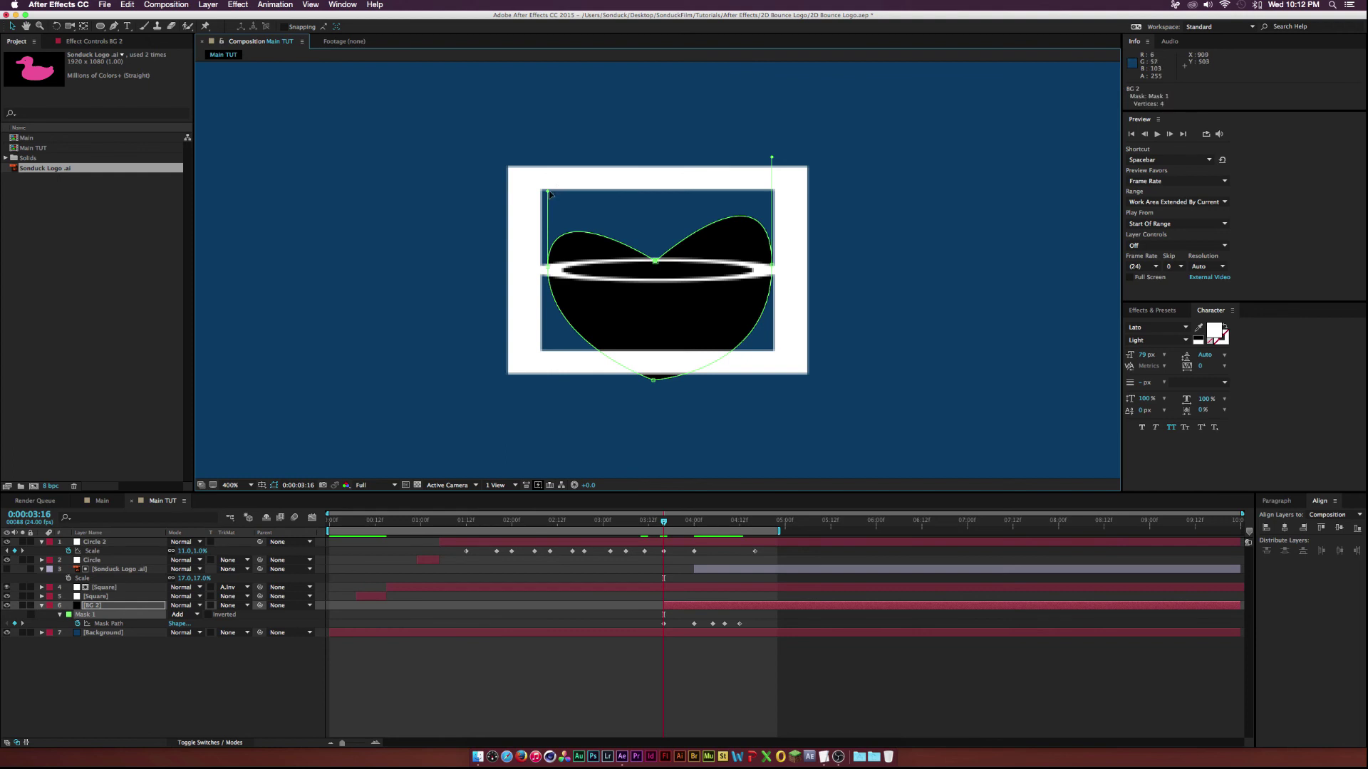
{"action": "left_click_drag", "start_coordinate": [550, 194], "coordinate": [549, 254]}
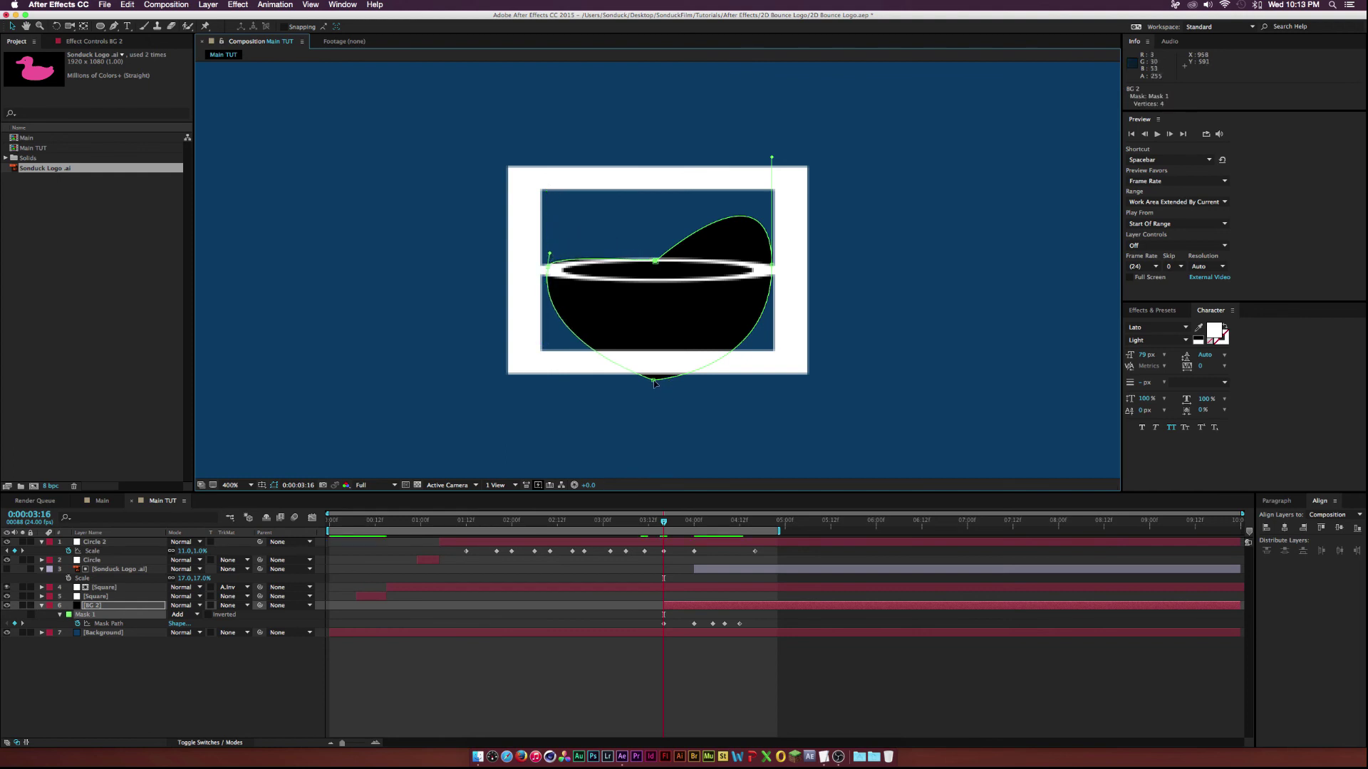
{"action": "left_click_drag", "start_coordinate": [654, 383], "coordinate": [665, 280]}
{"action": "left_click_drag", "start_coordinate": [772, 342], "coordinate": [756, 262]}
Step: Scrub forward frame by frame to 4:12 to check the mask growth
{"action": "key", "text": "shift+/"}
{"action": "left_click_drag", "start_coordinate": [644, 514], "coordinate": [739, 524]}
{"action": "key", "text": "Page_Down"}
{"action": "key", "text": "F2"}
{"action": "key", "text": "Page_Down"}
Step: Split BG 2 at 4:12 with Cmd+Shift+D and preview the black reveal
{"action": "left_click", "coordinate": [749, 607]}
{"action": "key", "text": "super+shift+d"}
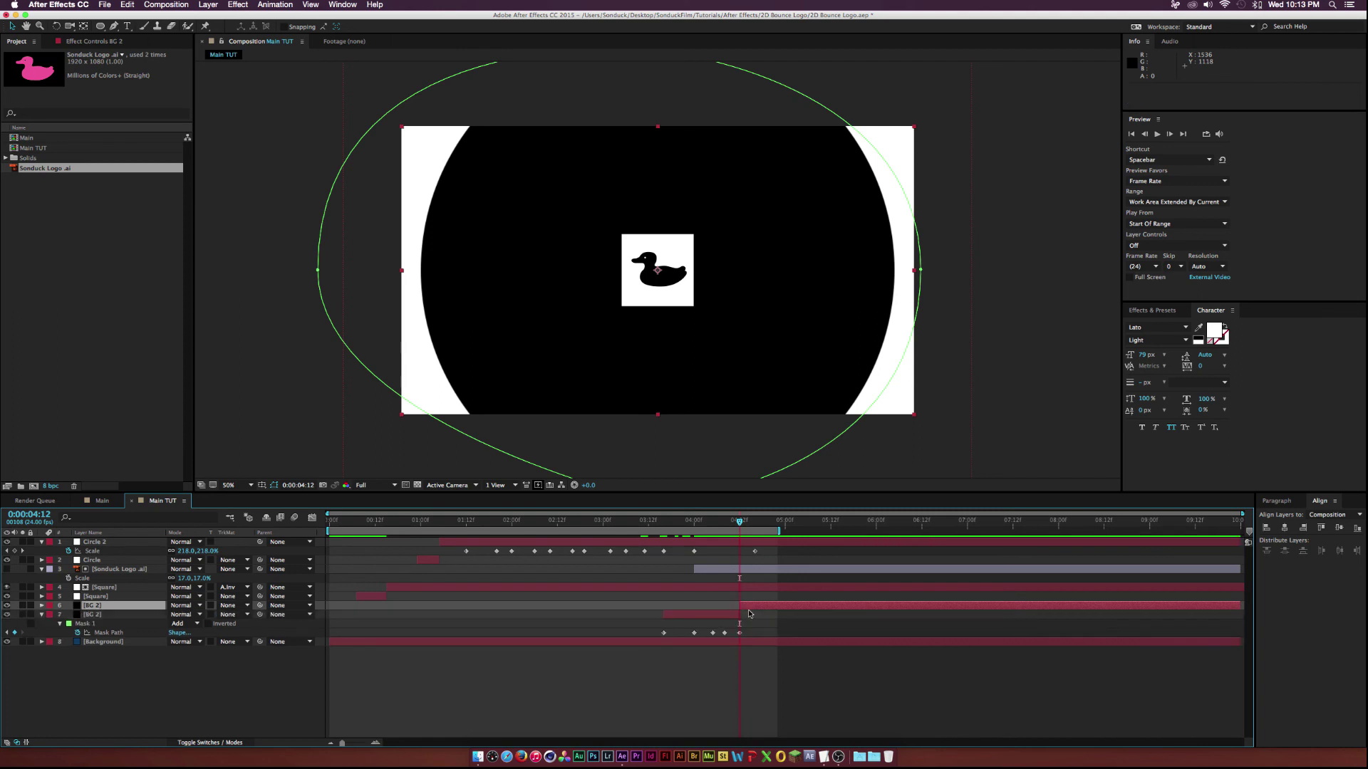
{"action": "left_click", "coordinate": [84, 614]}
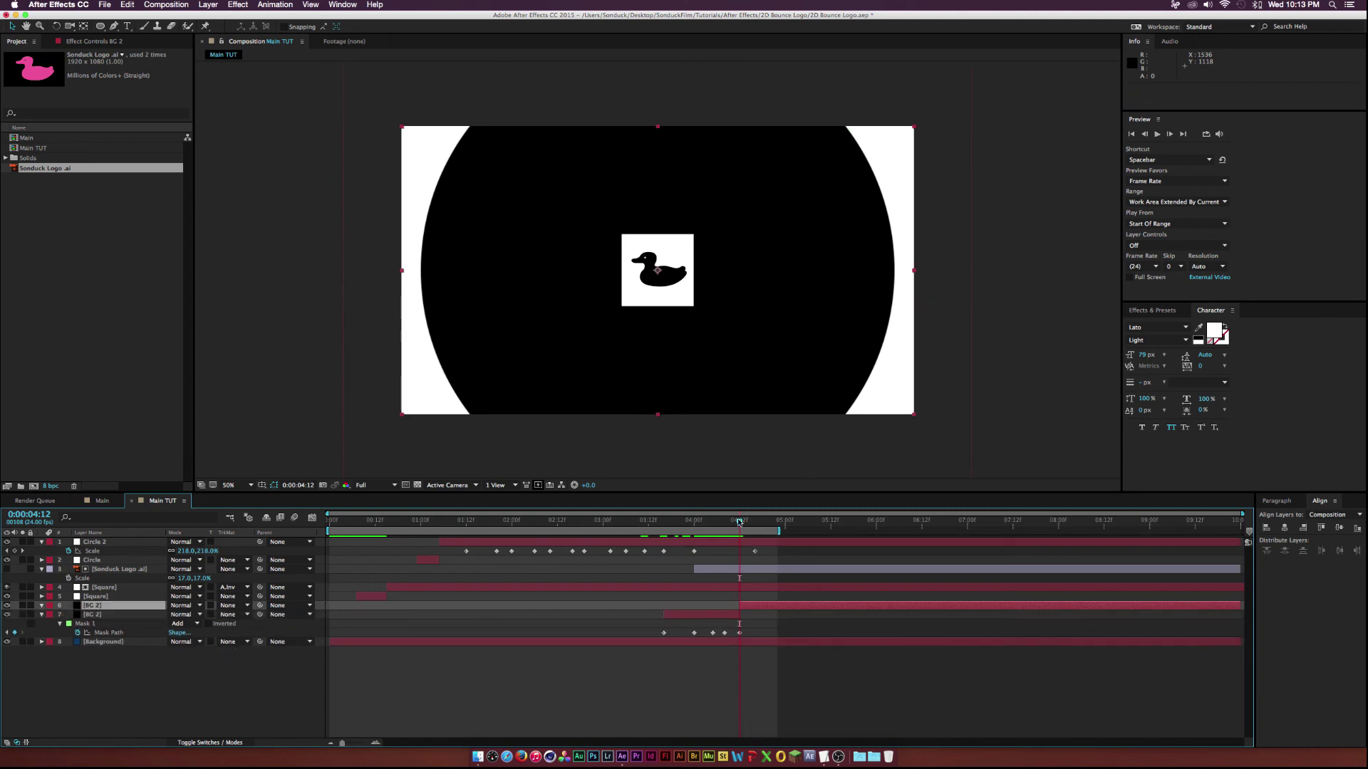
{"action": "left_click_drag", "start_coordinate": [739, 522], "coordinate": [768, 526]}
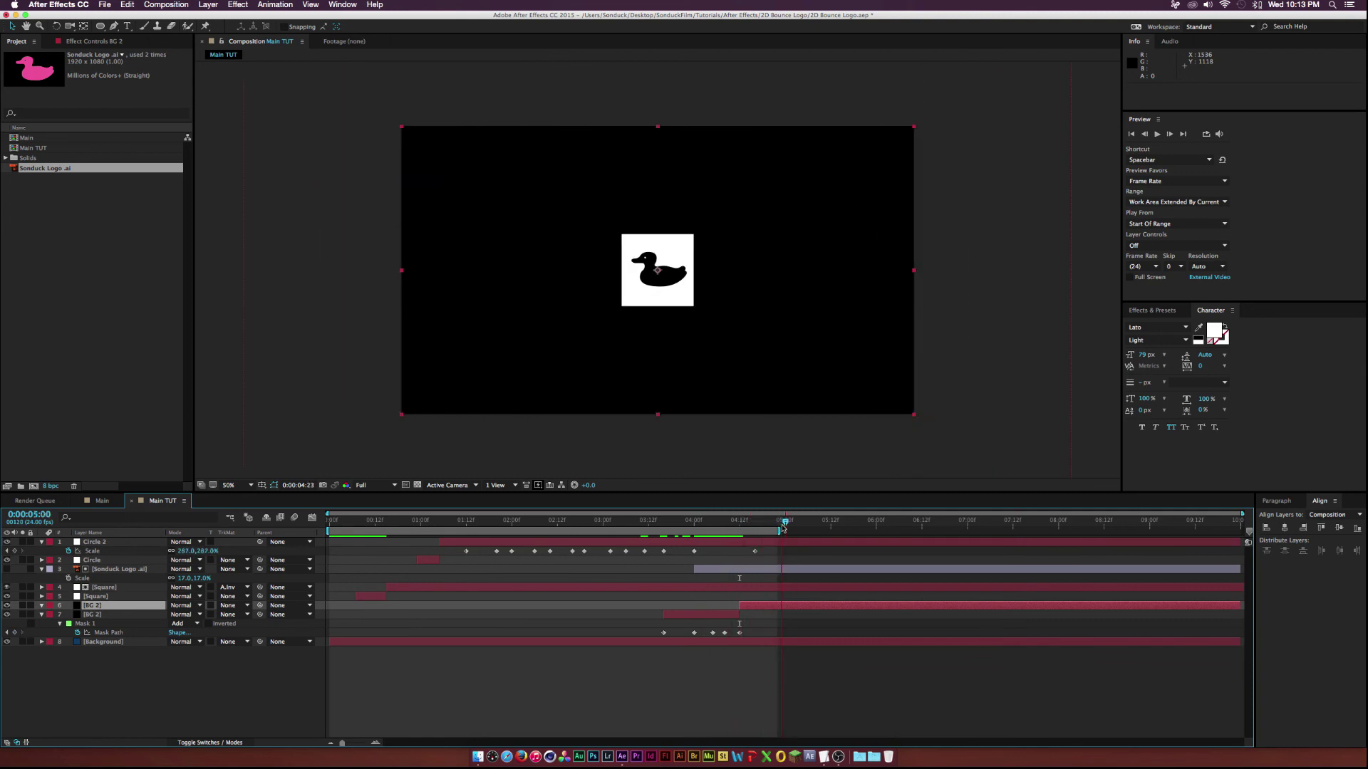
{"action": "key", "text": "space"}
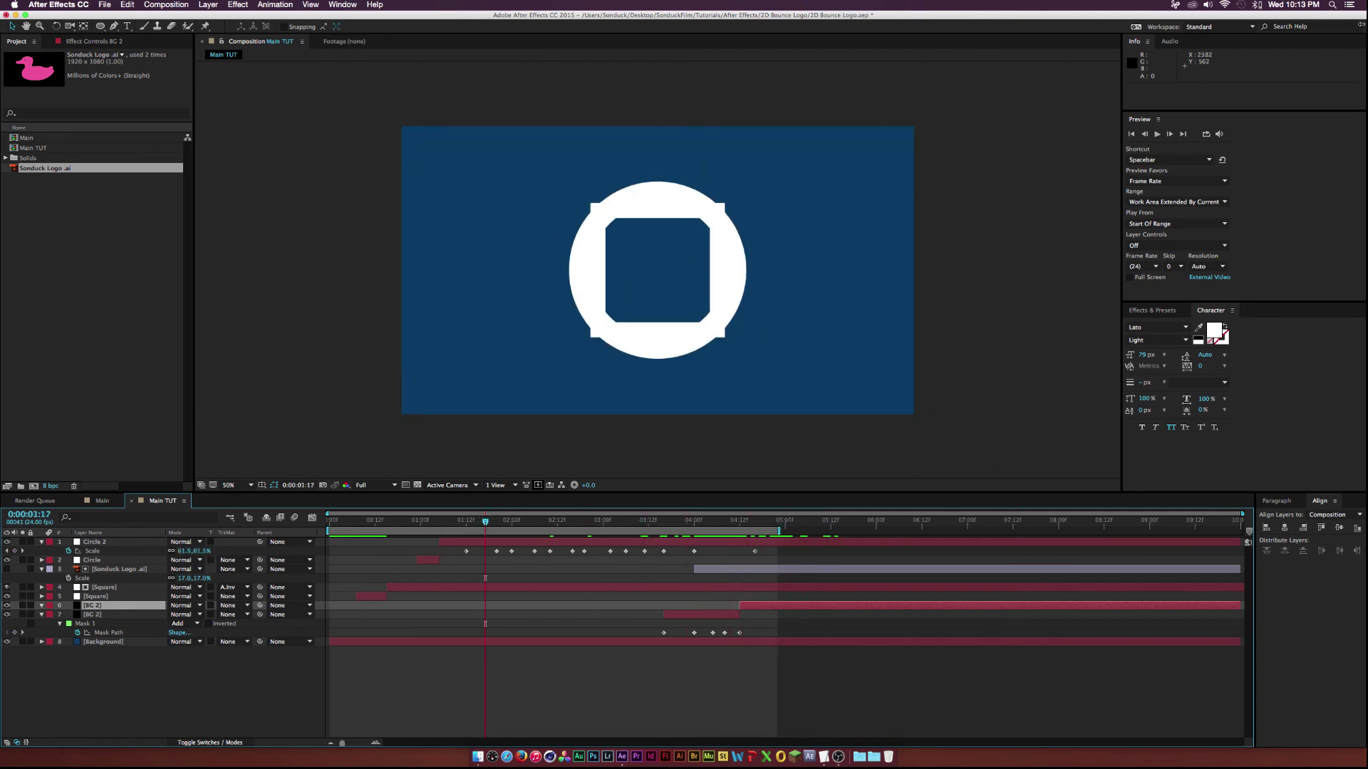
{"action": "left_click", "coordinate": [1158, 134]}
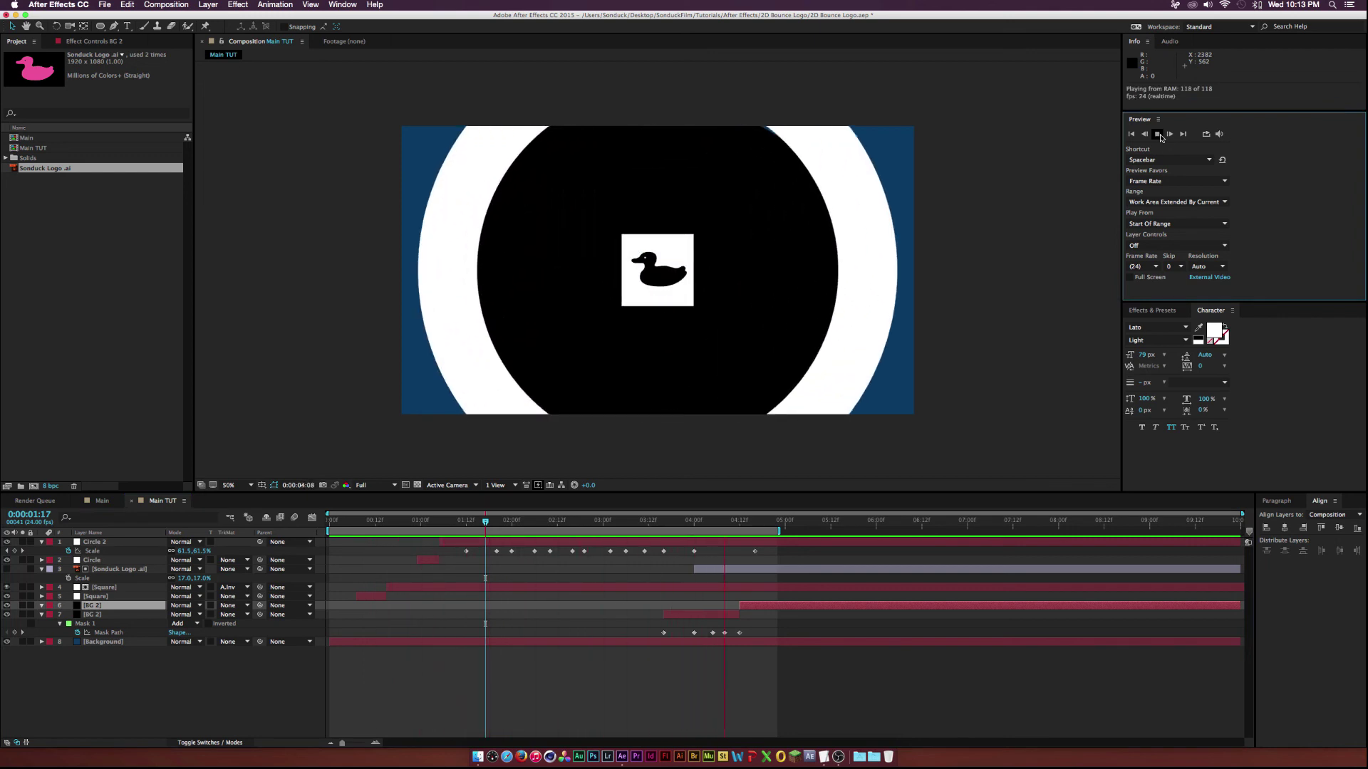
Step: At 4:12, where the circle is fully grown, type 'Sonduck' as a text layer below the duck
{"action": "left_click", "coordinate": [718, 529]}
{"action": "left_click_drag", "start_coordinate": [717, 528], "coordinate": [739, 529]}
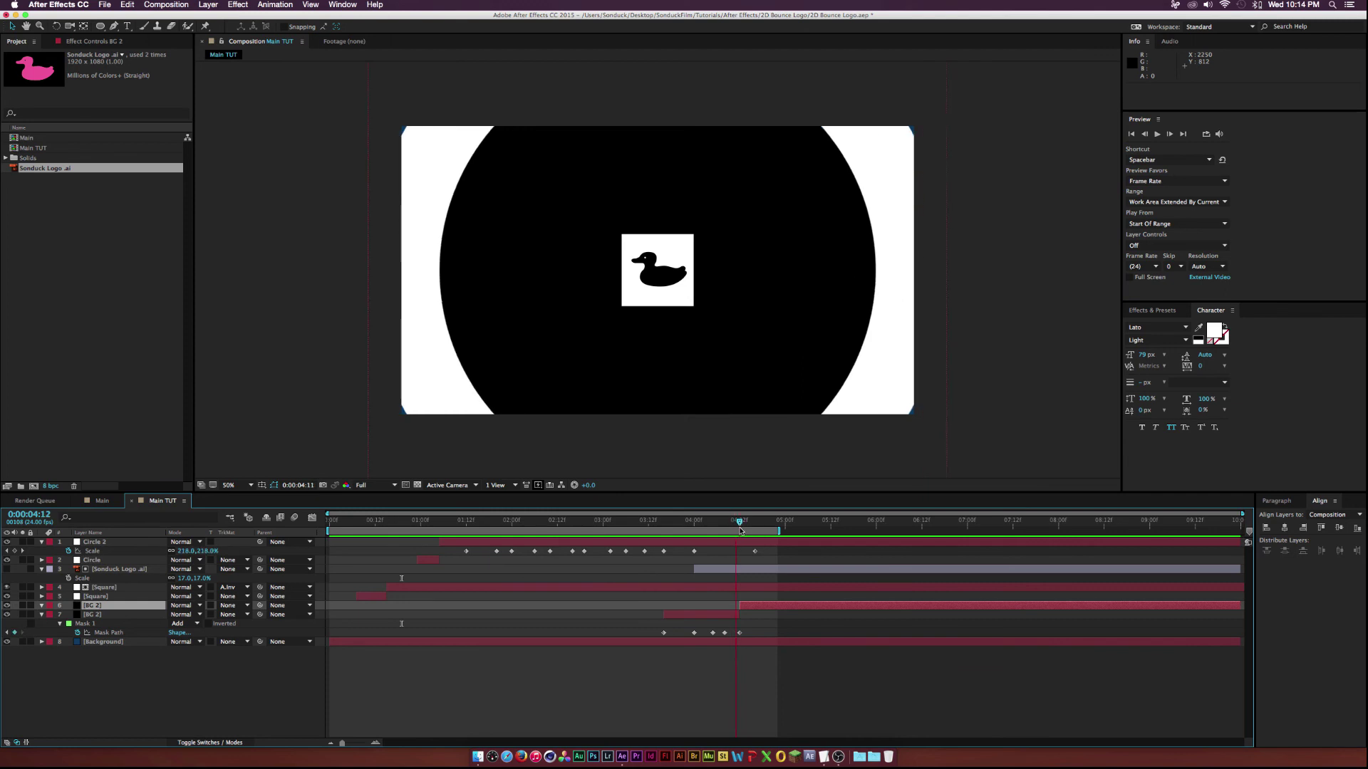
{"action": "left_click", "coordinate": [127, 26]}
{"action": "left_click", "coordinate": [647, 330]}
{"action": "type", "text": "Sonduck"}
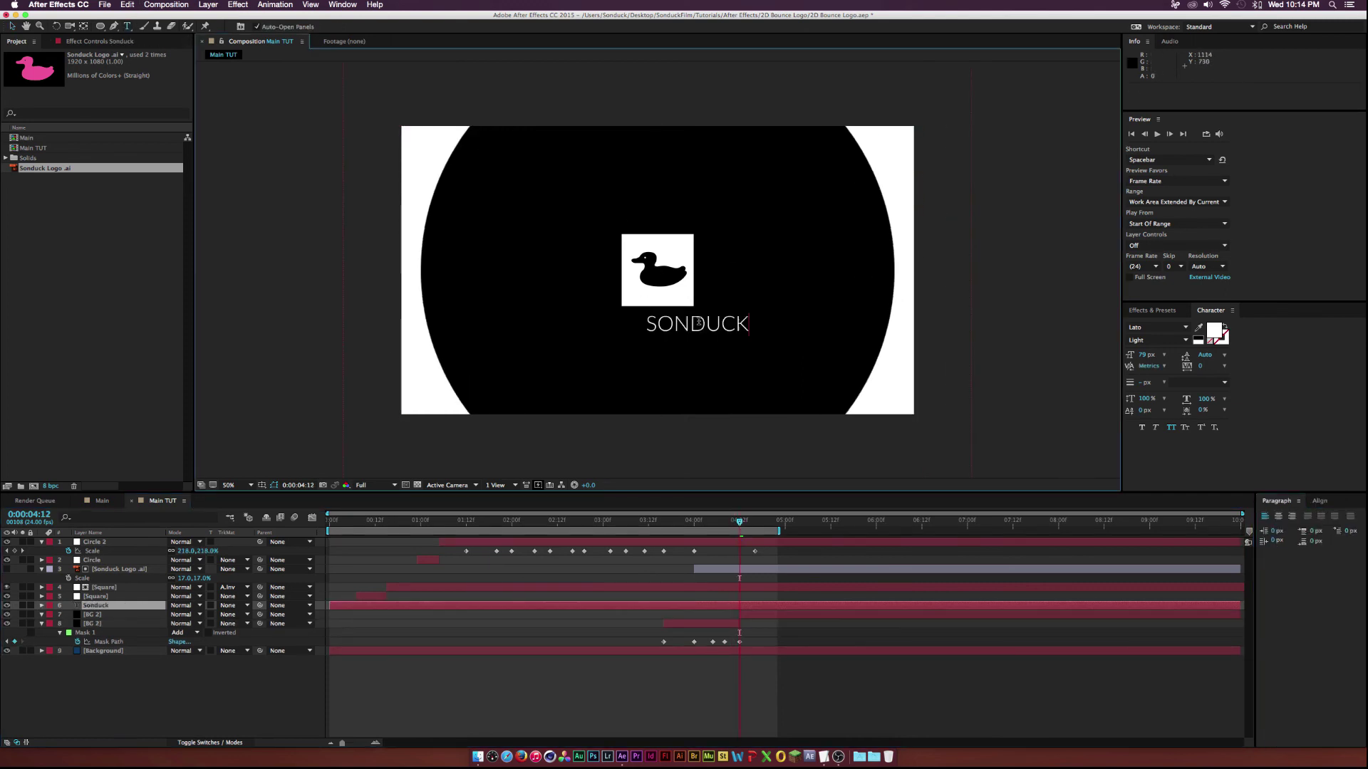
{"action": "key", "text": "Escape"}
{"action": "key", "text": "v"}
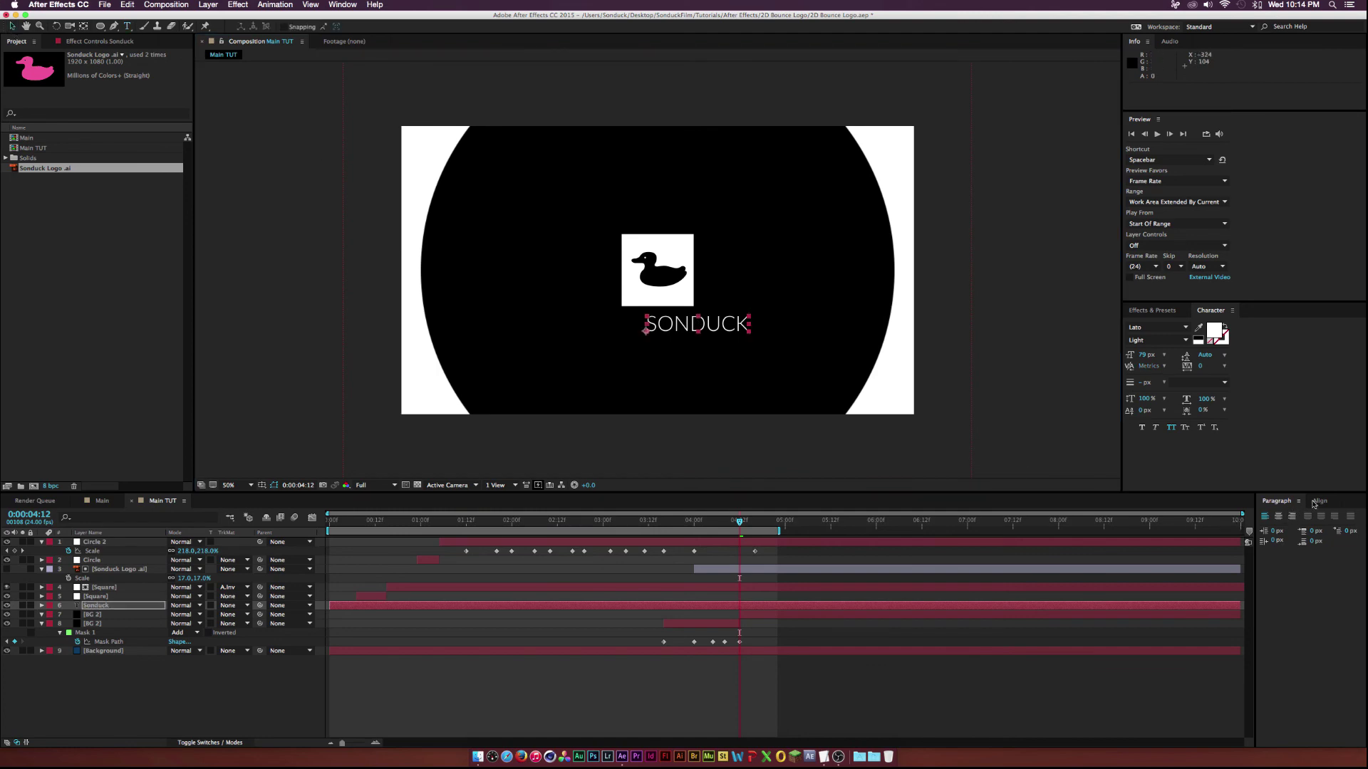
Step: Centre SONDUCK horizontally, nudge it down under the duck, and start it at 2:22
{"action": "left_click", "coordinate": [1318, 501]}
{"action": "left_click", "coordinate": [1285, 527]}
{"action": "left_click_drag", "start_coordinate": [681, 330], "coordinate": [681, 333]}
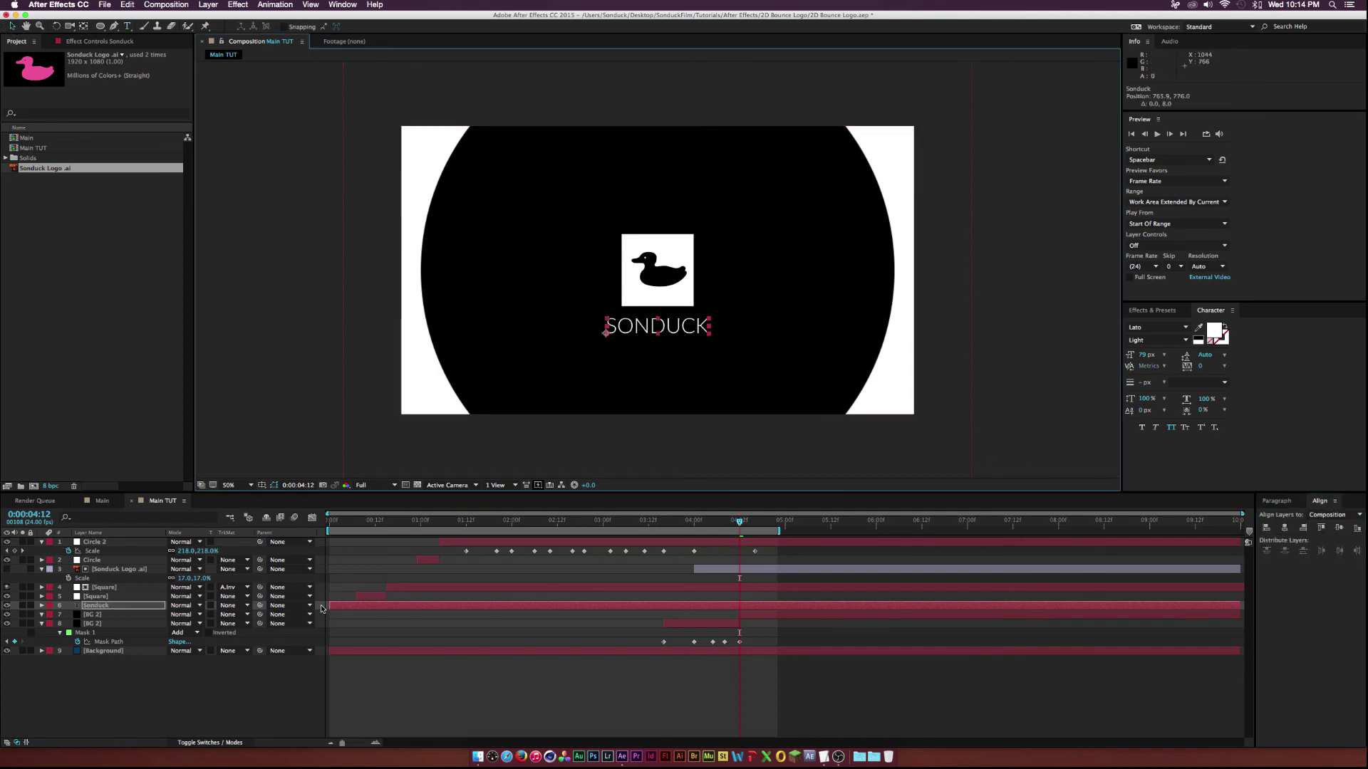
{"action": "left_click_drag", "start_coordinate": [328, 606], "coordinate": [598, 607]}
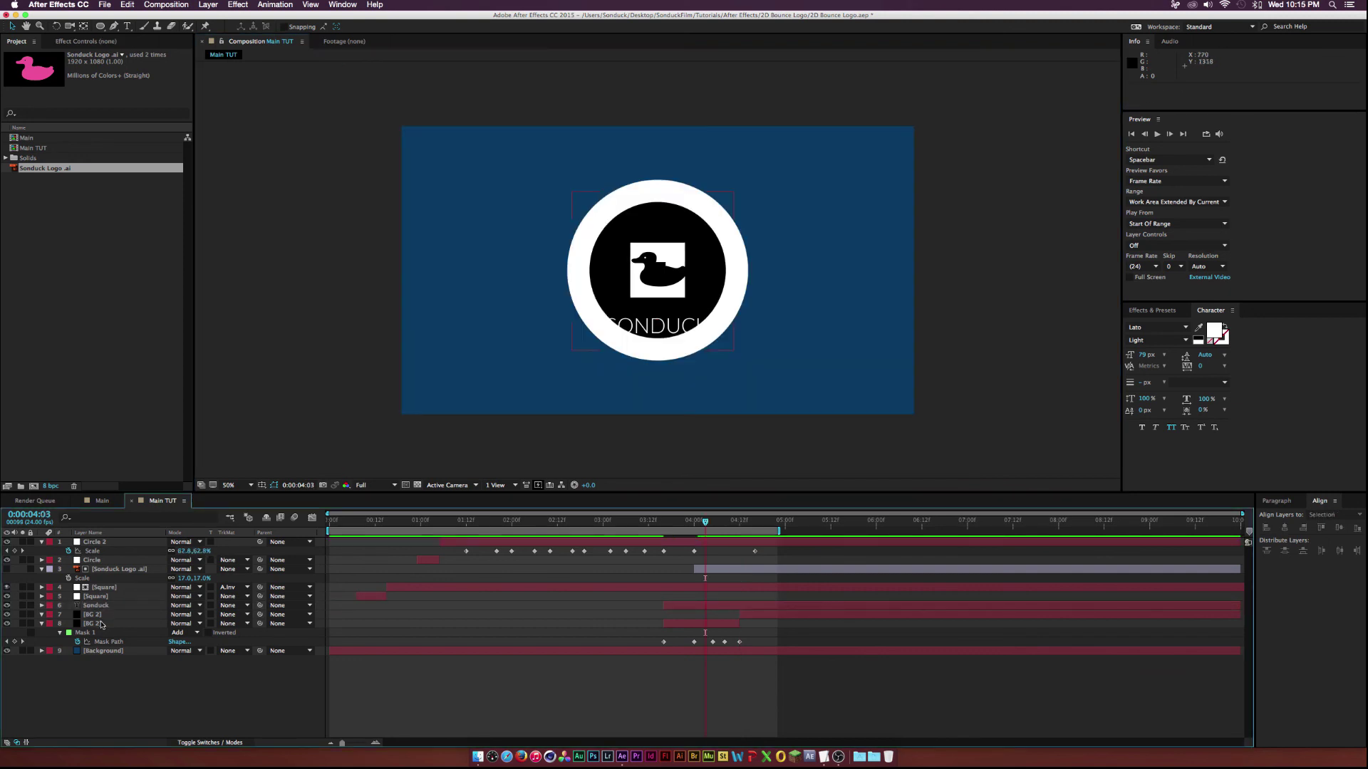
Step: Duplicate BG 2 above Sonduck, set it as Sonduck's Alpha Matte, and check the reveal at 3:16
{"action": "left_click", "coordinate": [100, 624]}
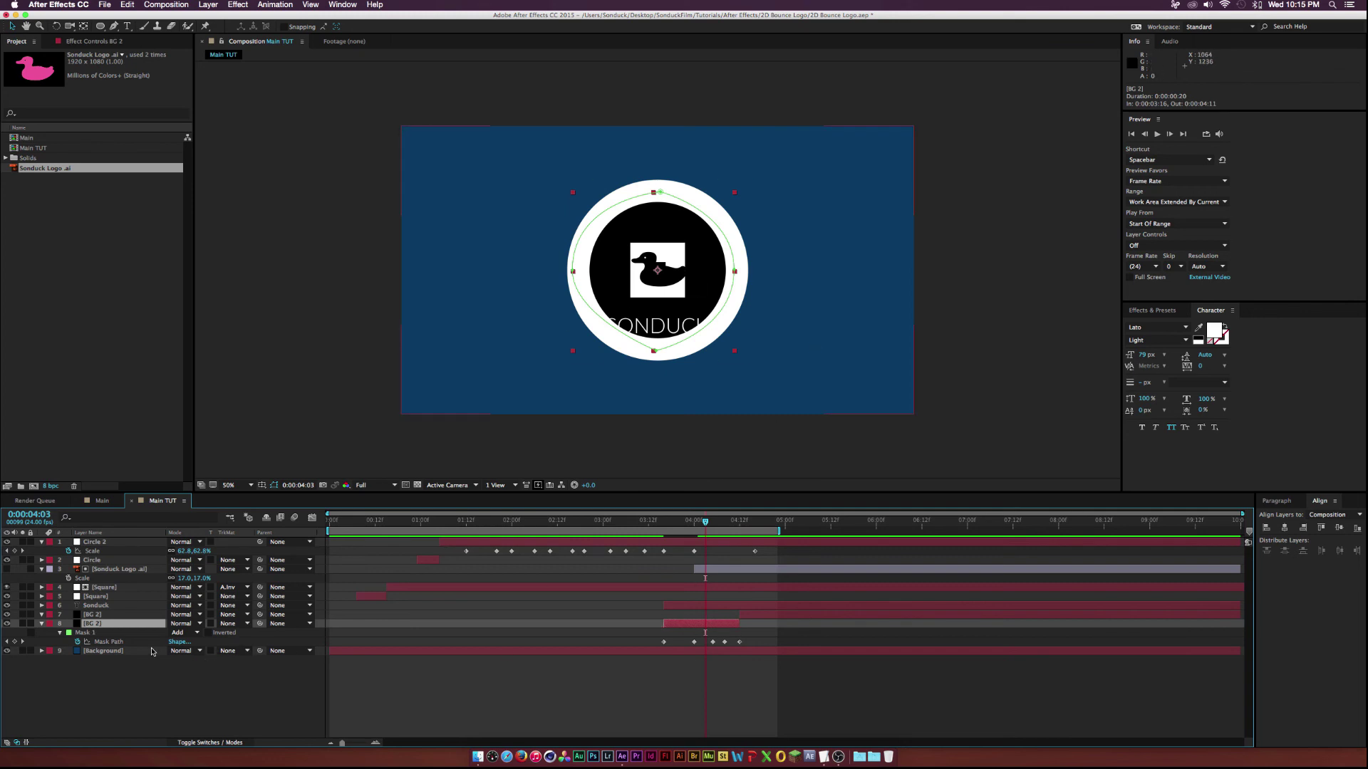
{"action": "key", "text": "super+d"}
{"action": "left_click_drag", "start_coordinate": [88, 624], "coordinate": [92, 604]}
{"action": "key", "text": "super+z"}
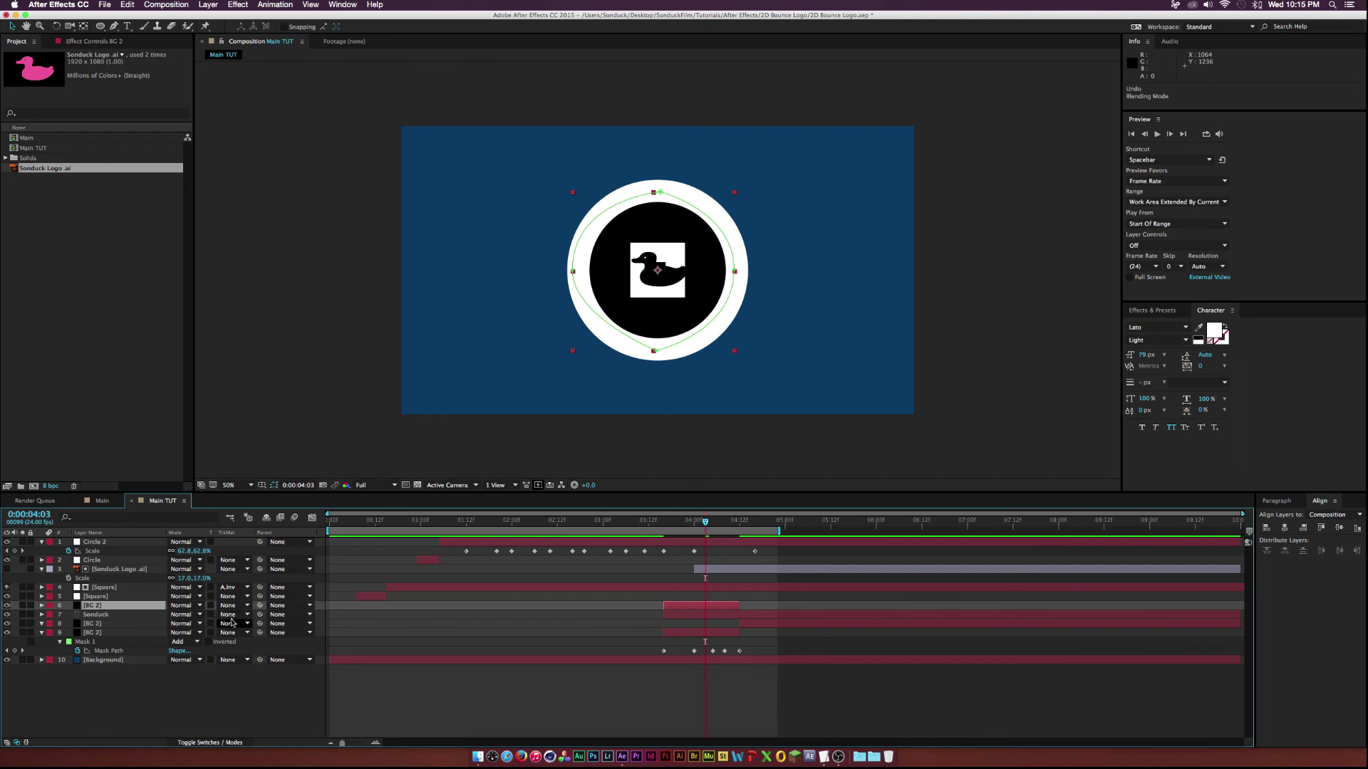
{"action": "left_click", "coordinate": [232, 615]}
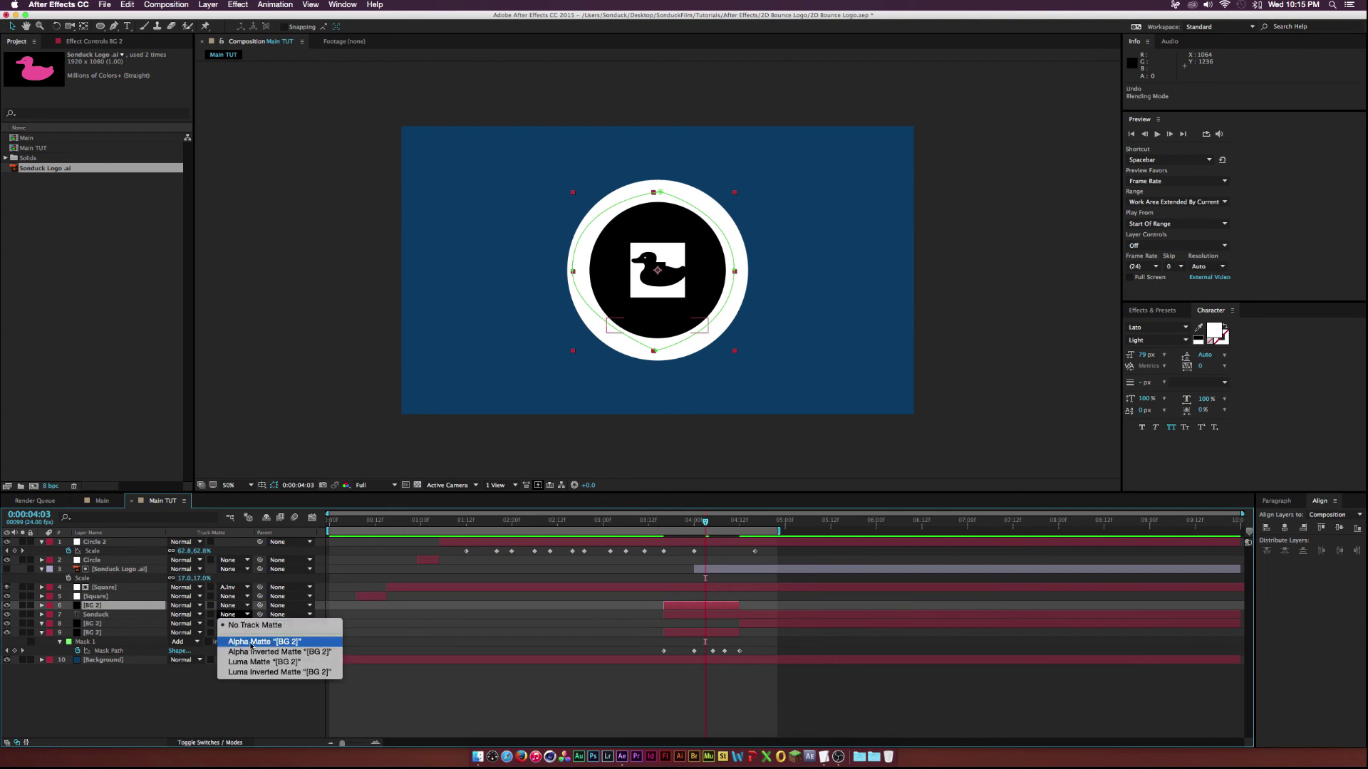
{"action": "left_click", "coordinate": [251, 642]}
{"action": "left_click_drag", "start_coordinate": [706, 522], "coordinate": [817, 530]}
Step: Preview the finished Main TUT bounce logo animation with the SONDUCK reveal
{"action": "left_click", "coordinate": [1157, 134]}
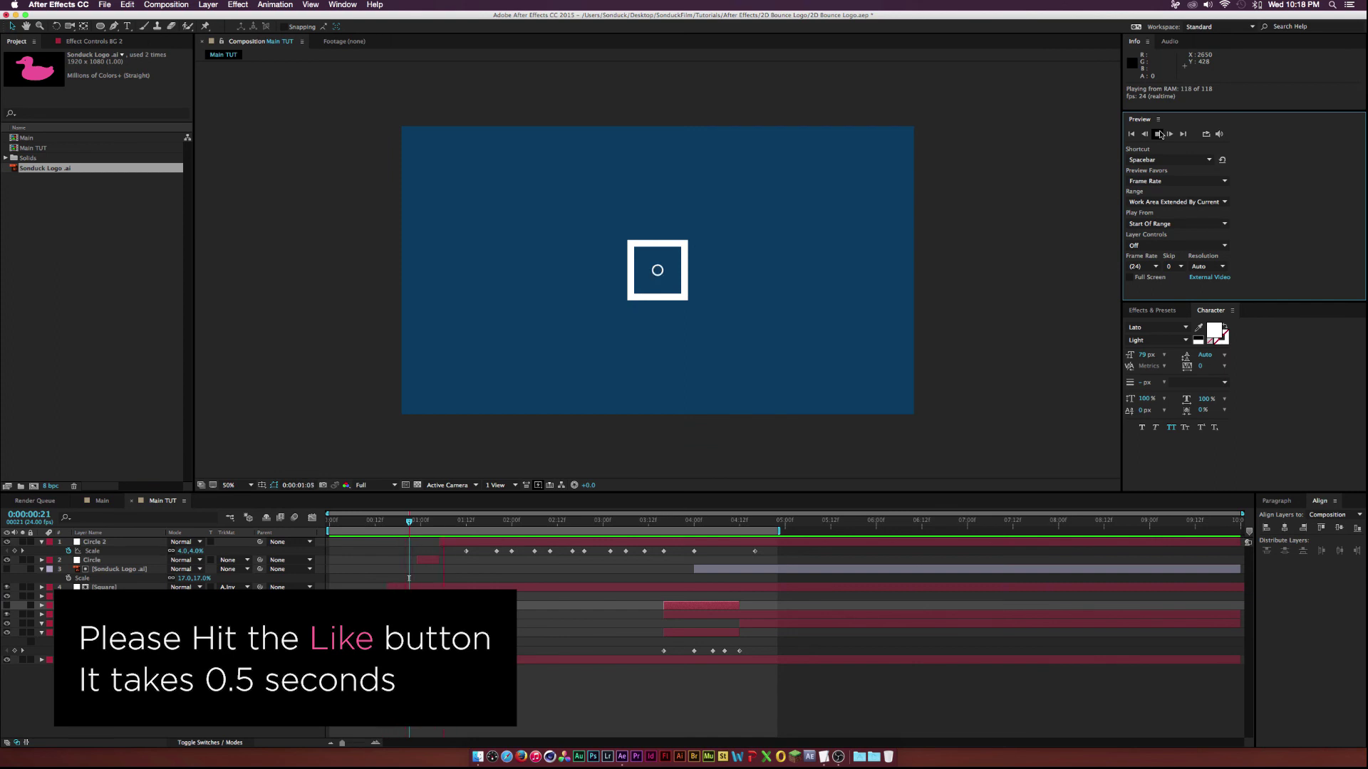